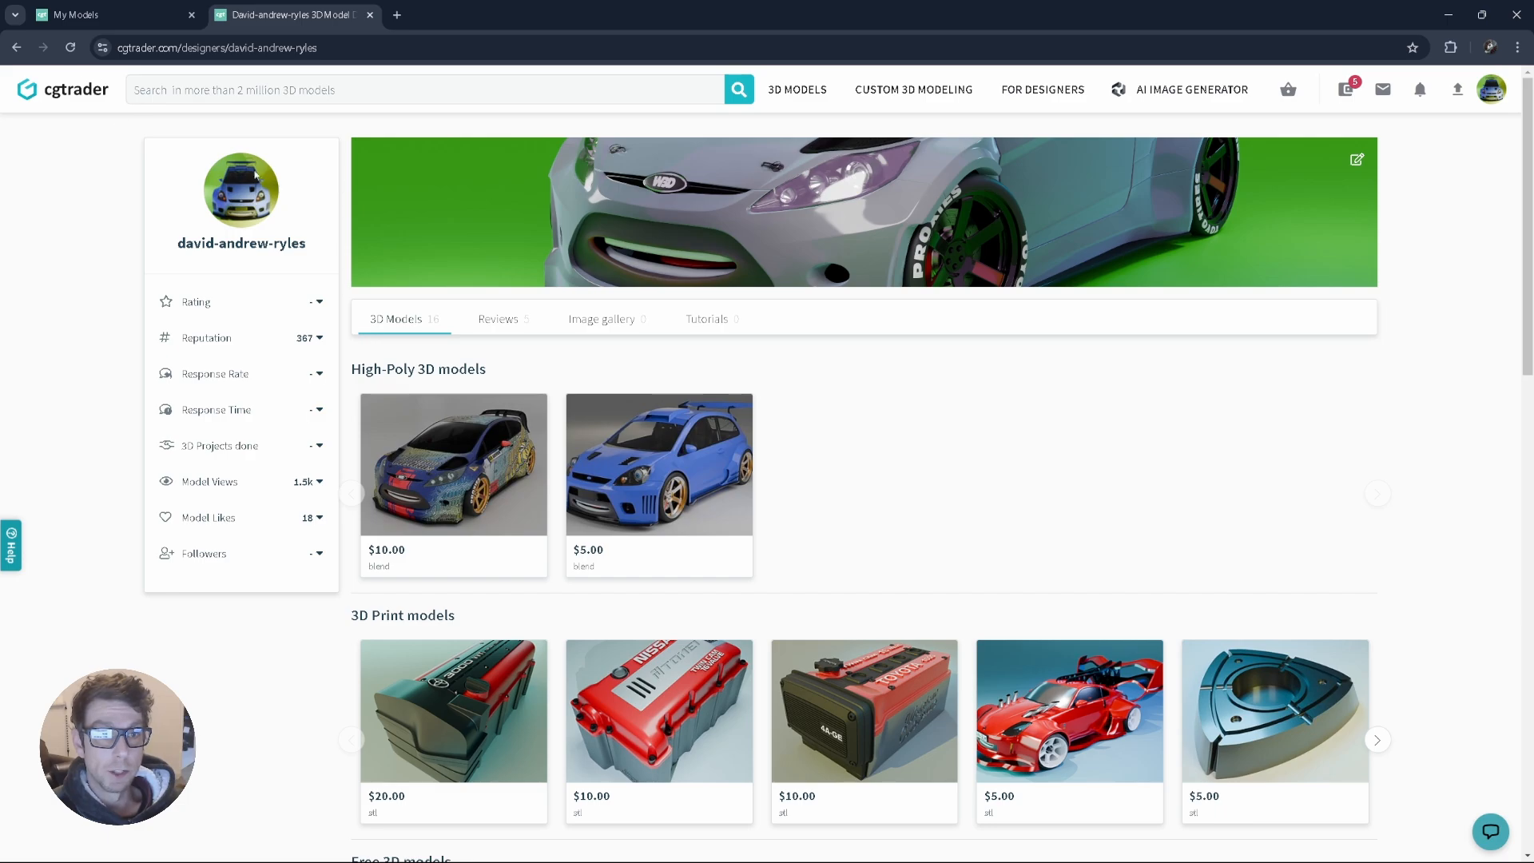
- View the Breezy S15 Drift Car listing among the designer's free 3D models, and open the Battle Car Animation listing
{"action": "scroll", "coordinate": [847, 366], "scroll_direction": "down", "scroll_amount": 5}
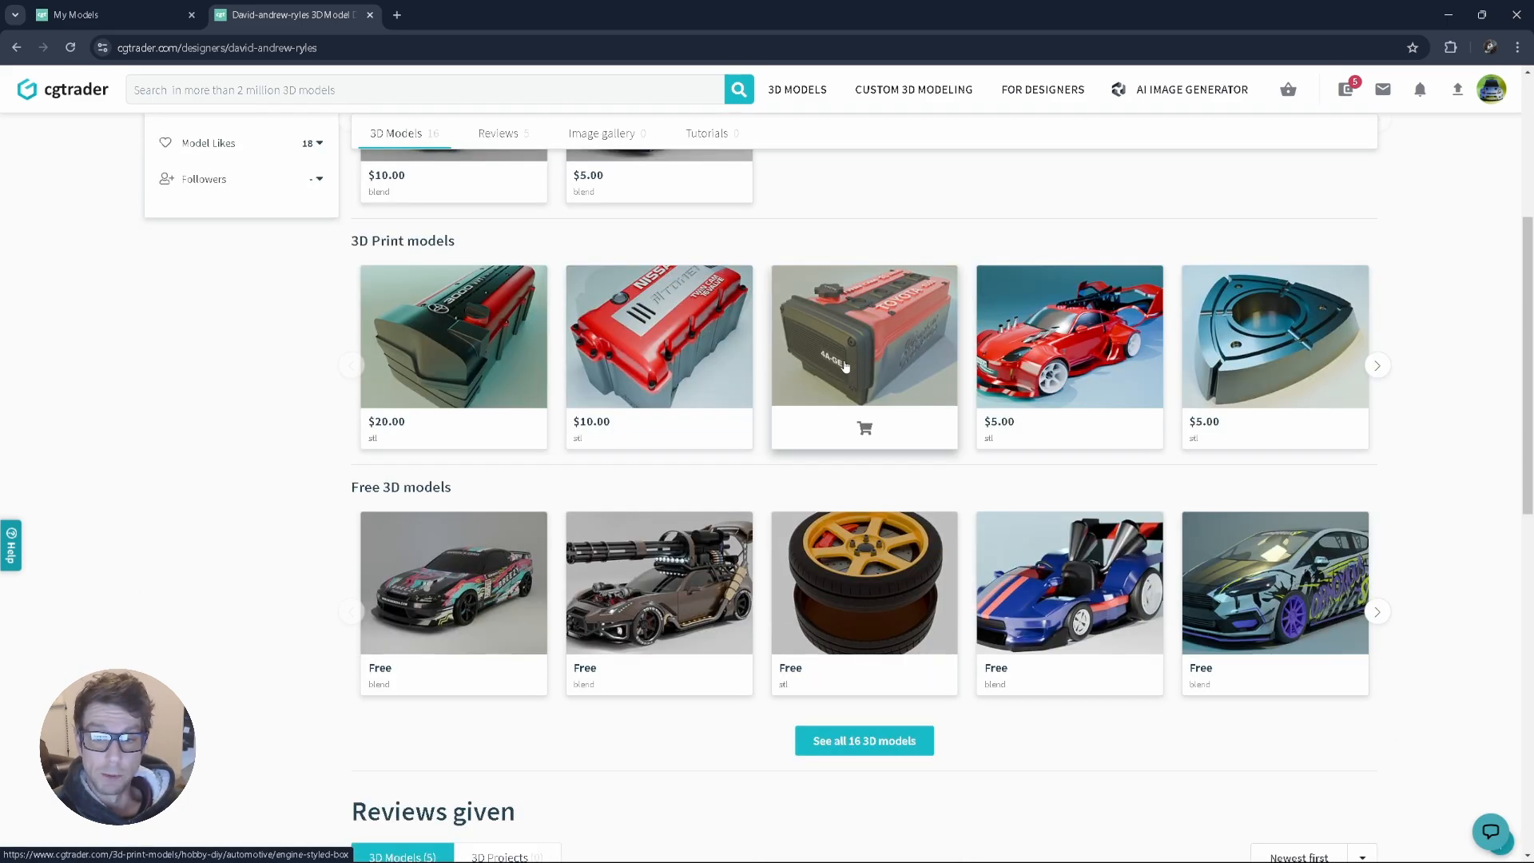
{"action": "left_click", "coordinate": [454, 599]}
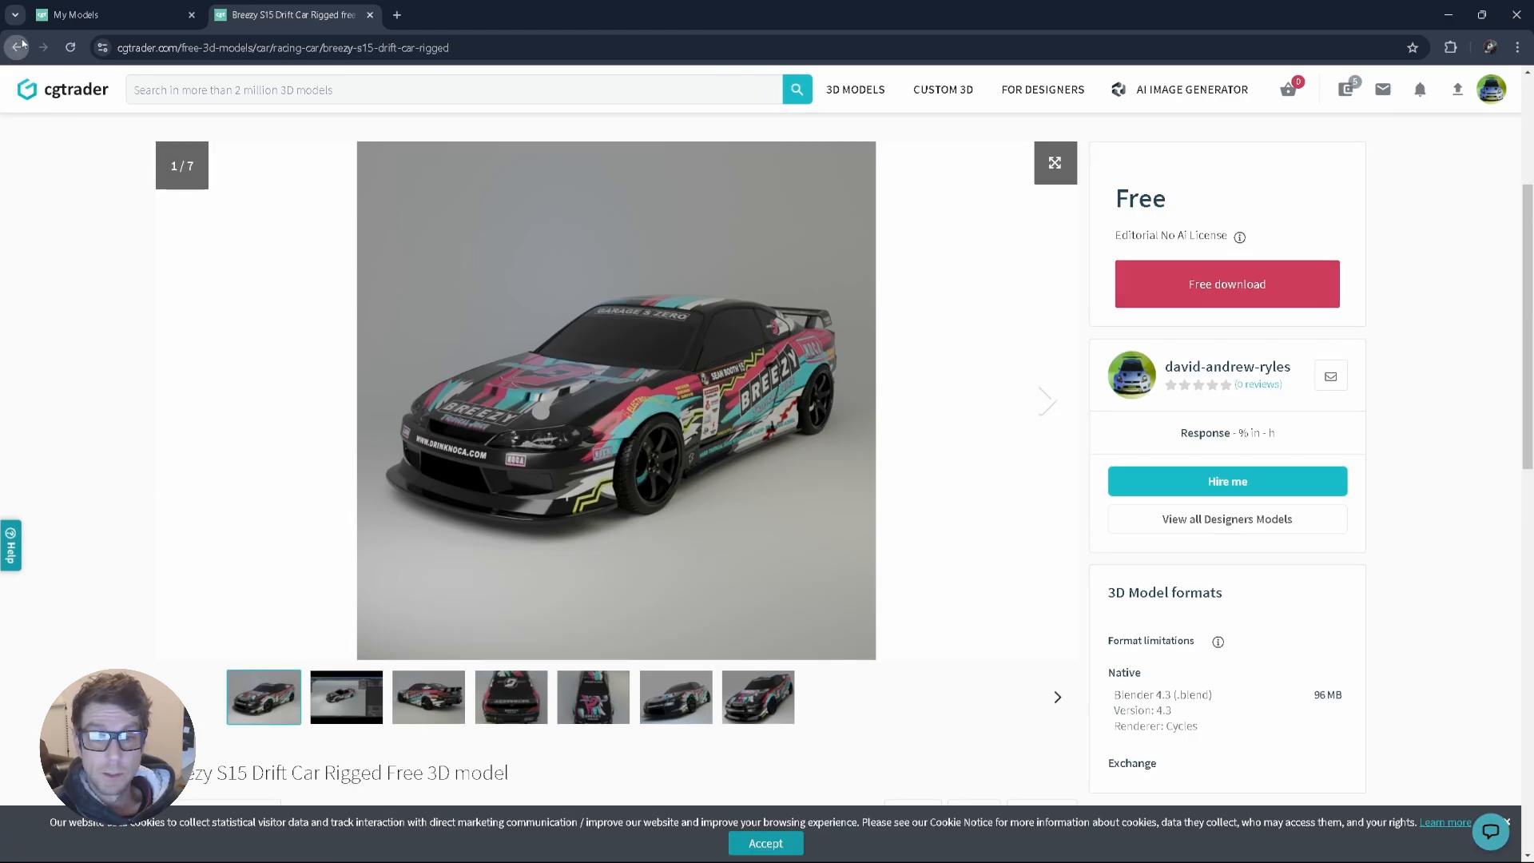
{"action": "left_click", "coordinate": [16, 47]}
{"action": "left_click", "coordinate": [690, 551]}
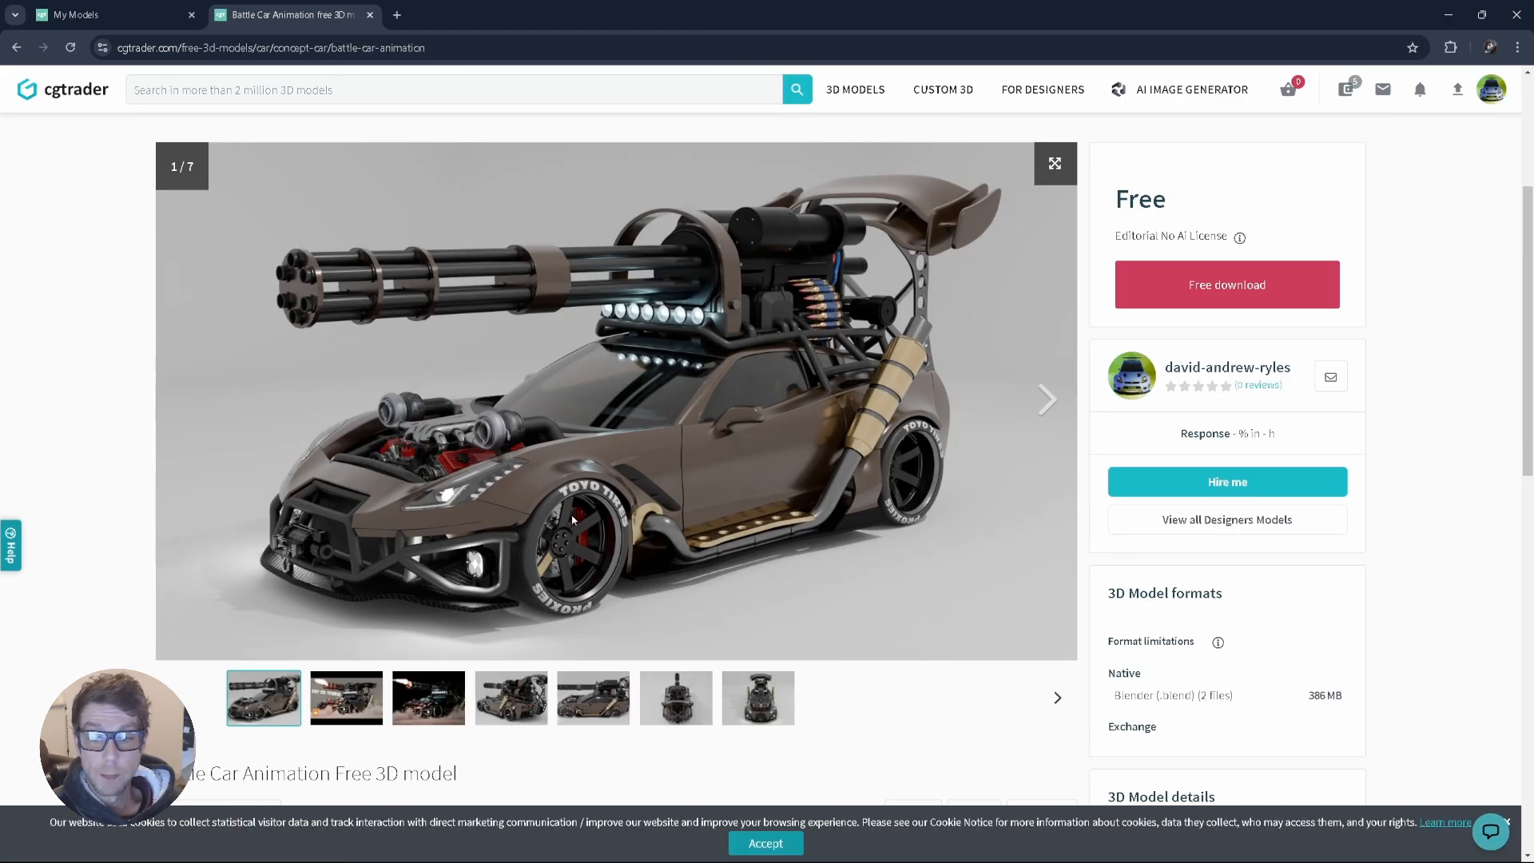
- Look through the gallery images of the Battle Car Animation model
{"action": "left_click", "coordinate": [445, 692]}
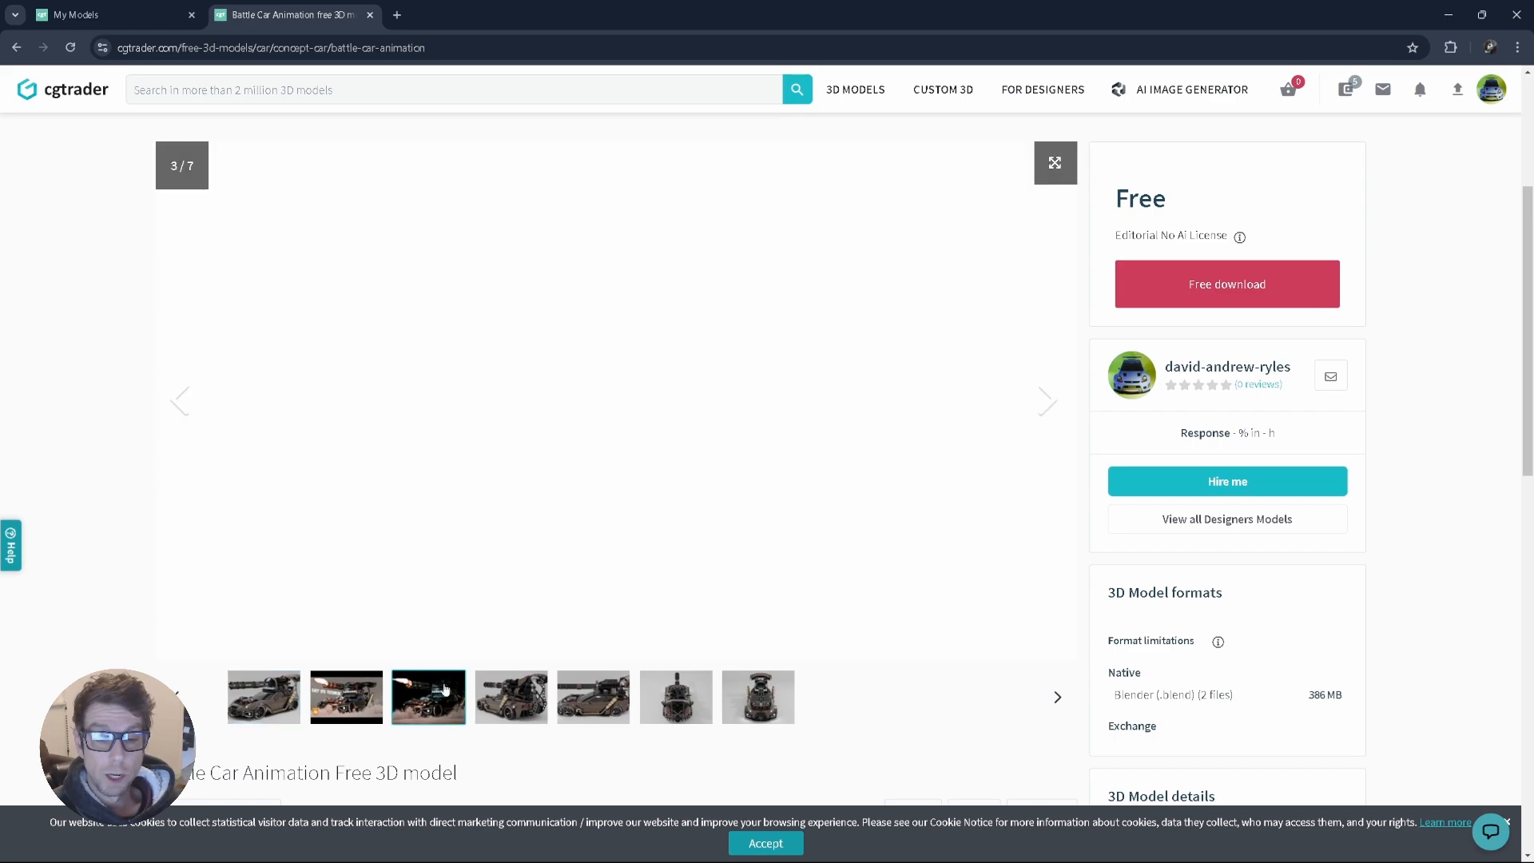
{"action": "left_click", "coordinate": [503, 700]}
{"action": "left_click", "coordinate": [590, 702]}
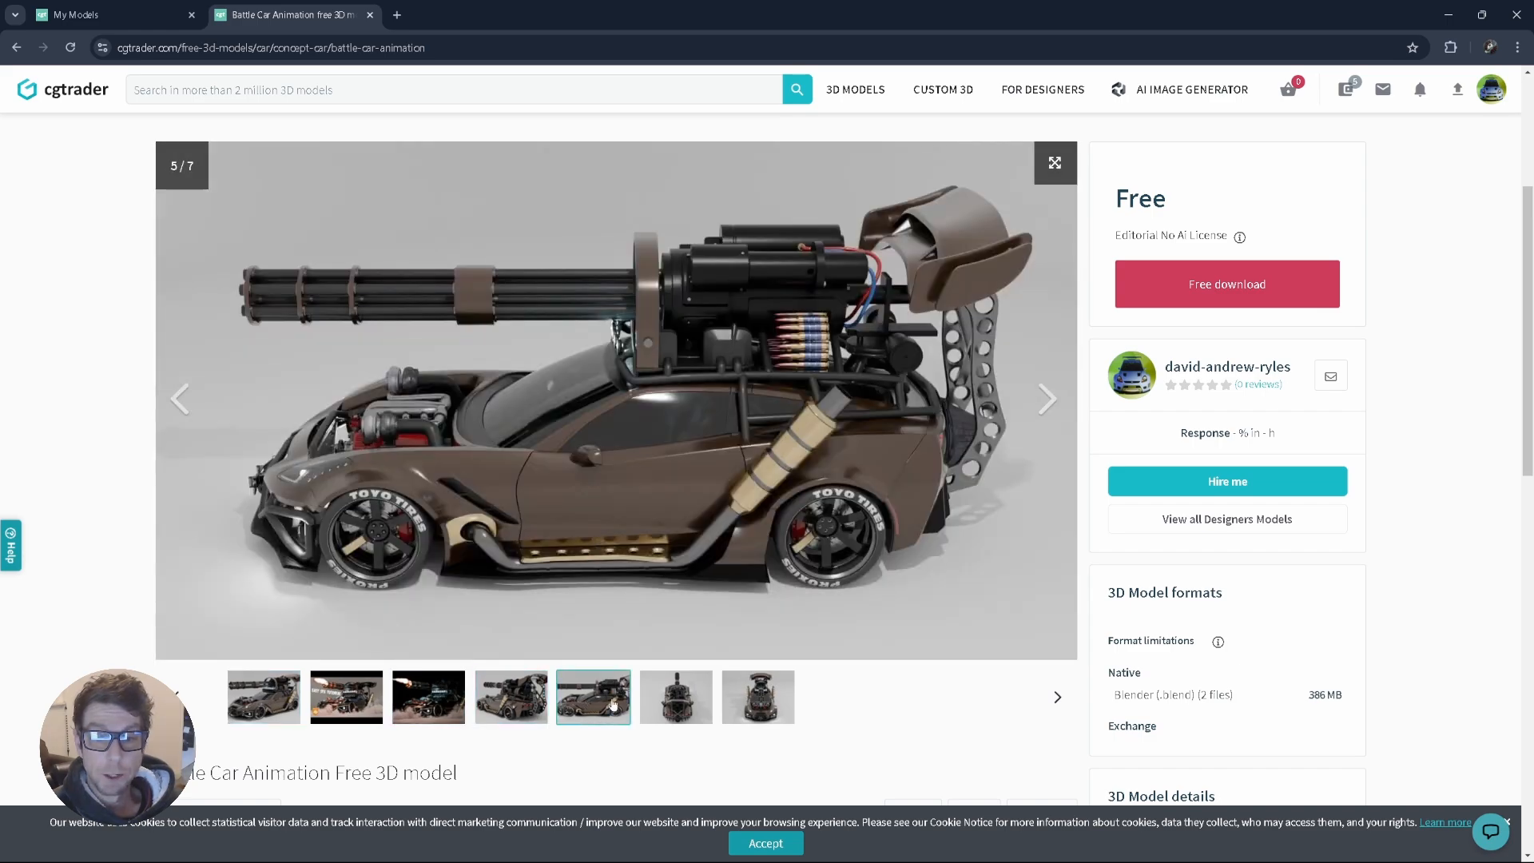
{"action": "left_click", "coordinate": [757, 696]}
{"action": "scroll", "coordinate": [862, 633], "scroll_direction": "down", "scroll_amount": 3}
{"action": "scroll", "coordinate": [861, 633], "scroll_direction": "up", "scroll_amount": 4}
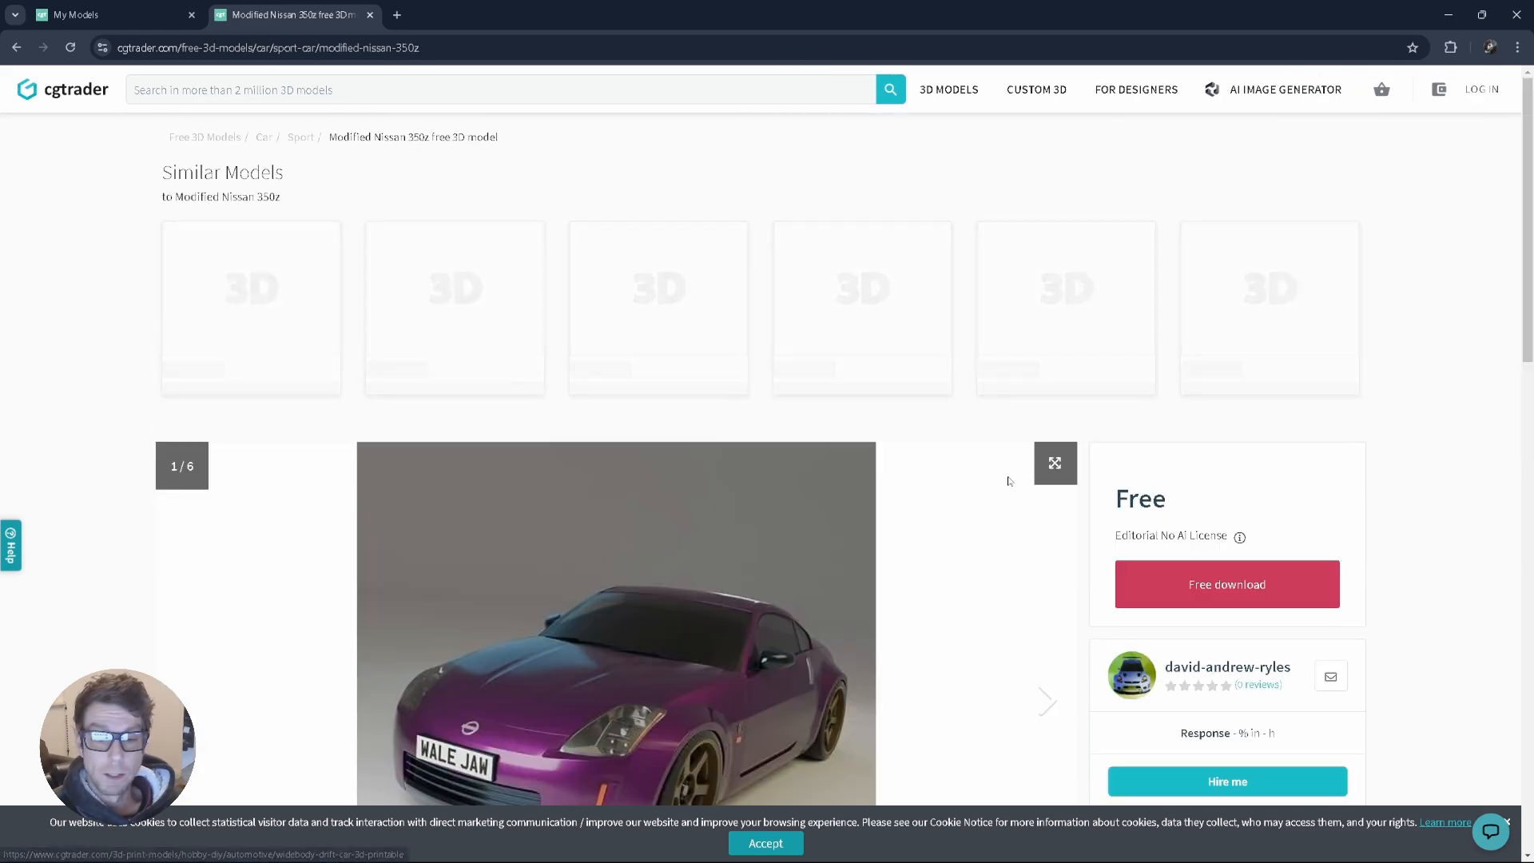
- Examine the Modified Nissan 350z free model page and return to the designer's model listings
{"action": "scroll", "coordinate": [972, 524], "scroll_direction": "down", "scroll_amount": 2}
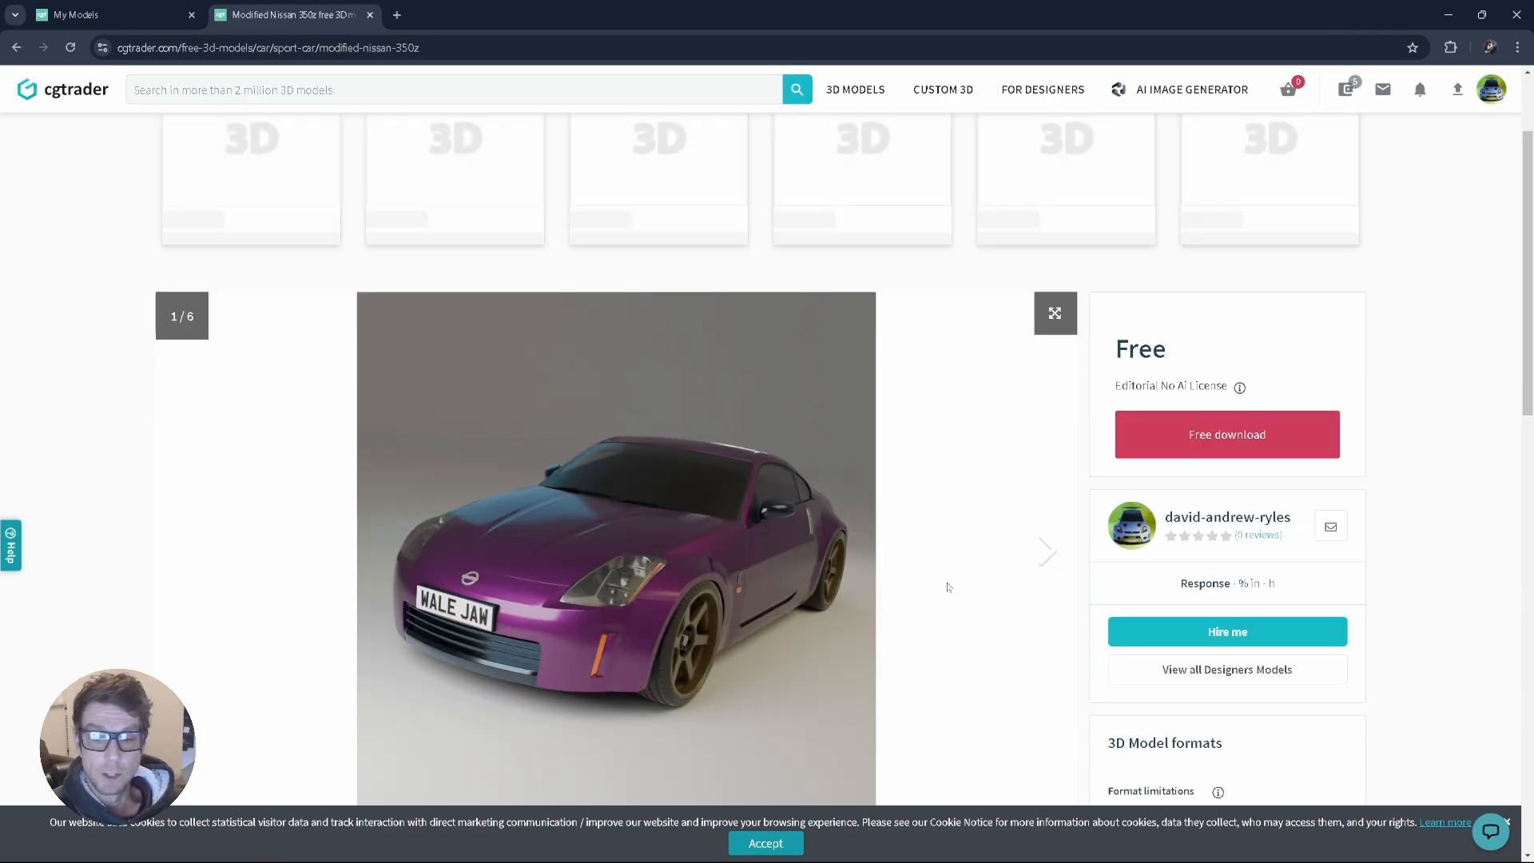
{"action": "scroll", "coordinate": [949, 586], "scroll_direction": "down", "scroll_amount": 3}
{"action": "scroll", "coordinate": [949, 587], "scroll_direction": "up", "scroll_amount": 2}
{"action": "scroll", "coordinate": [1089, 483], "scroll_direction": "down", "scroll_amount": 3}
{"action": "scroll", "coordinate": [1089, 483], "scroll_direction": "up", "scroll_amount": 4}
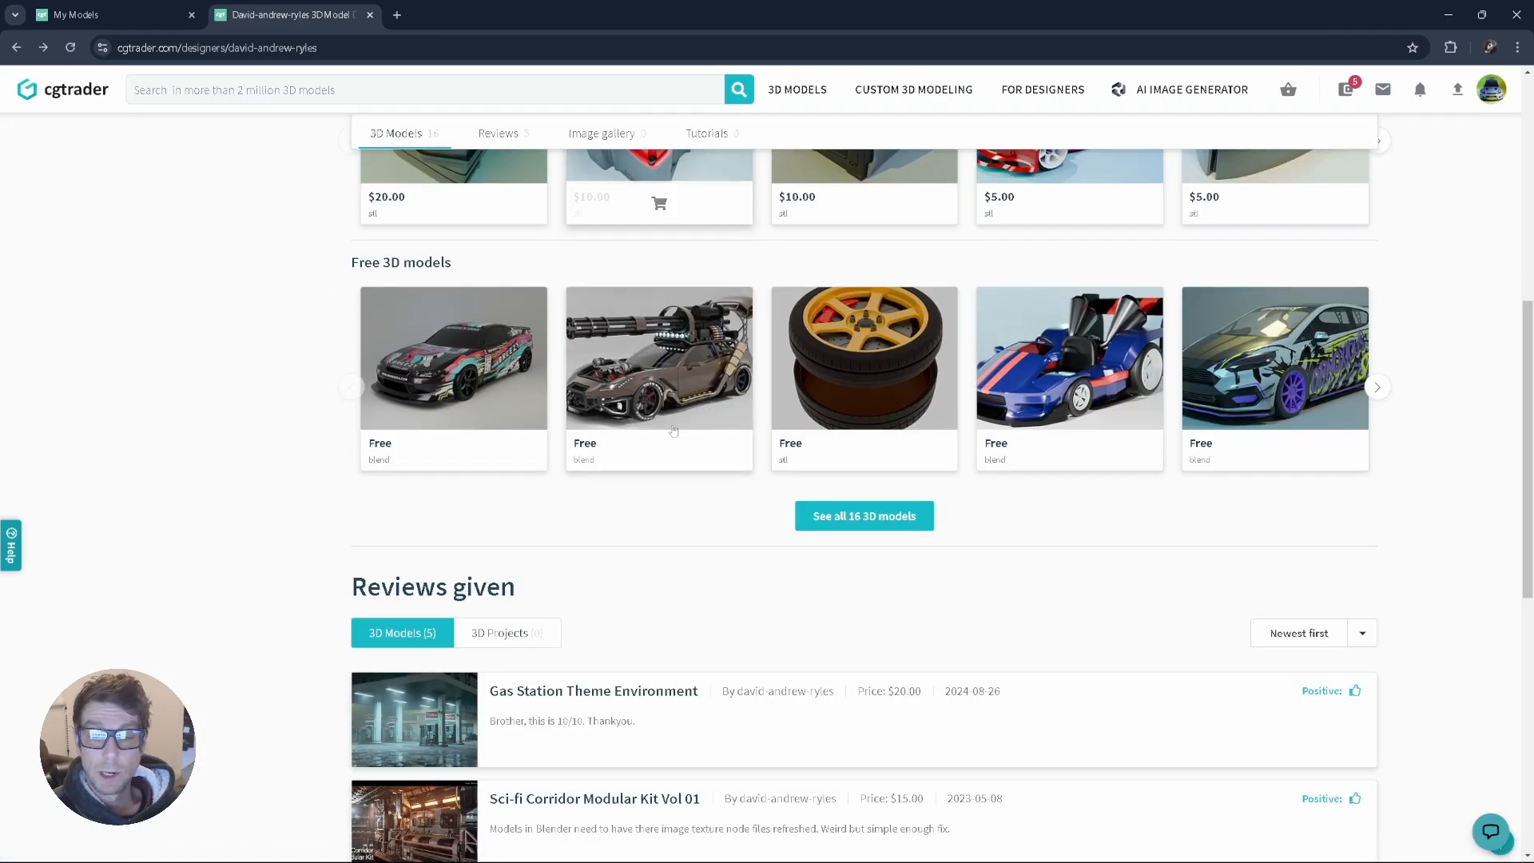
{"action": "scroll", "coordinate": [671, 429], "scroll_direction": "down", "scroll_amount": 3}
{"action": "scroll", "coordinate": [651, 439], "scroll_direction": "up", "scroll_amount": 10}
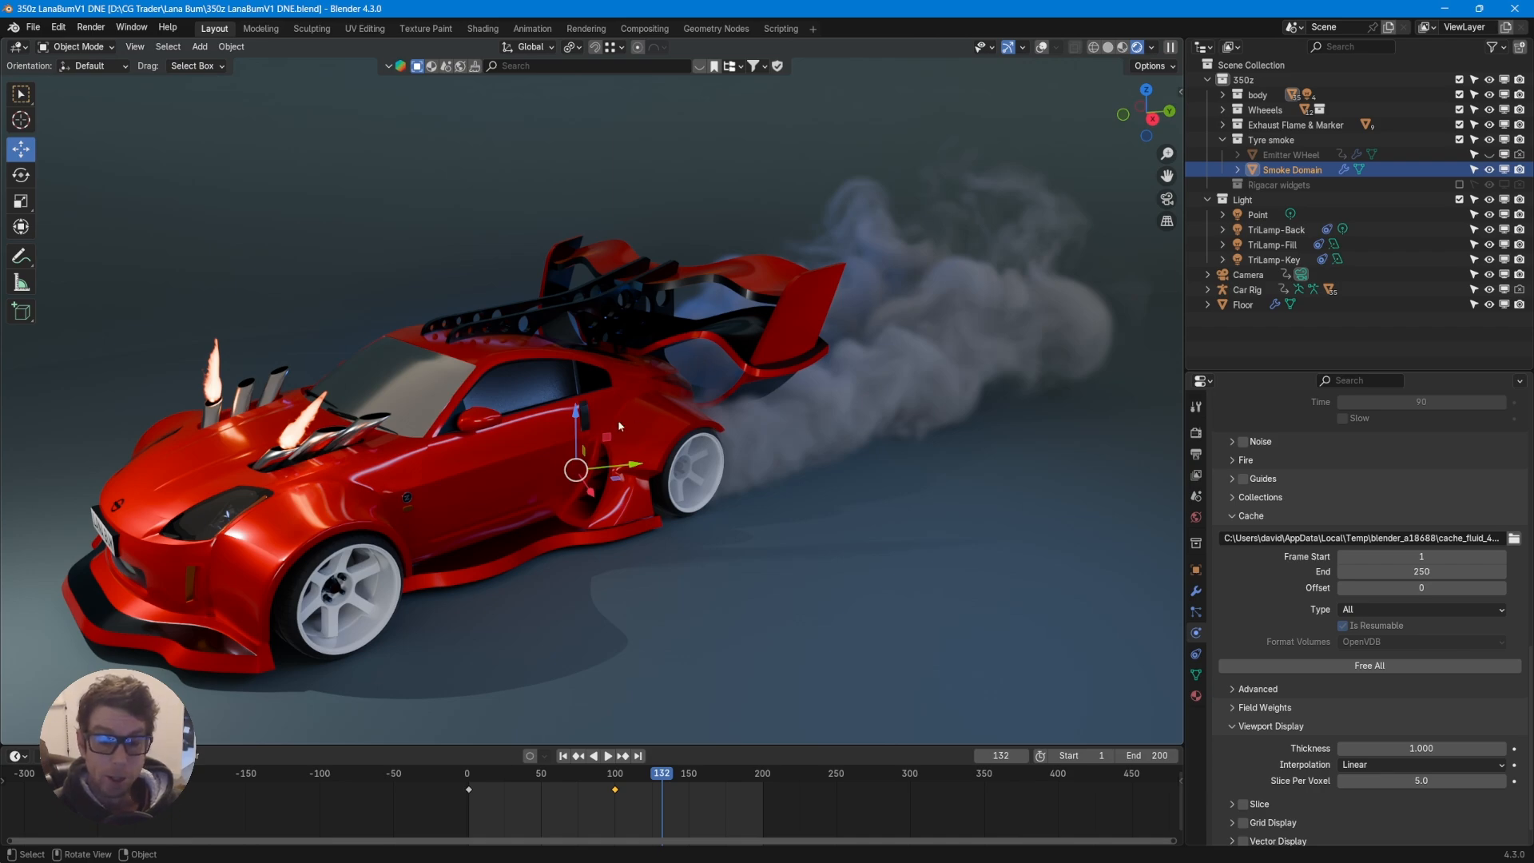
- Switch to Blender and turn on the viewport overlays for the red 350z scene
{"action": "mouse_move", "coordinate": [695, 493]}
{"action": "middle_mouse_down"}
{"action": "mouse_move", "coordinate": [744, 499]}
{"action": "mouse_move", "coordinate": [702, 504]}
{"action": "middle_mouse_up"}
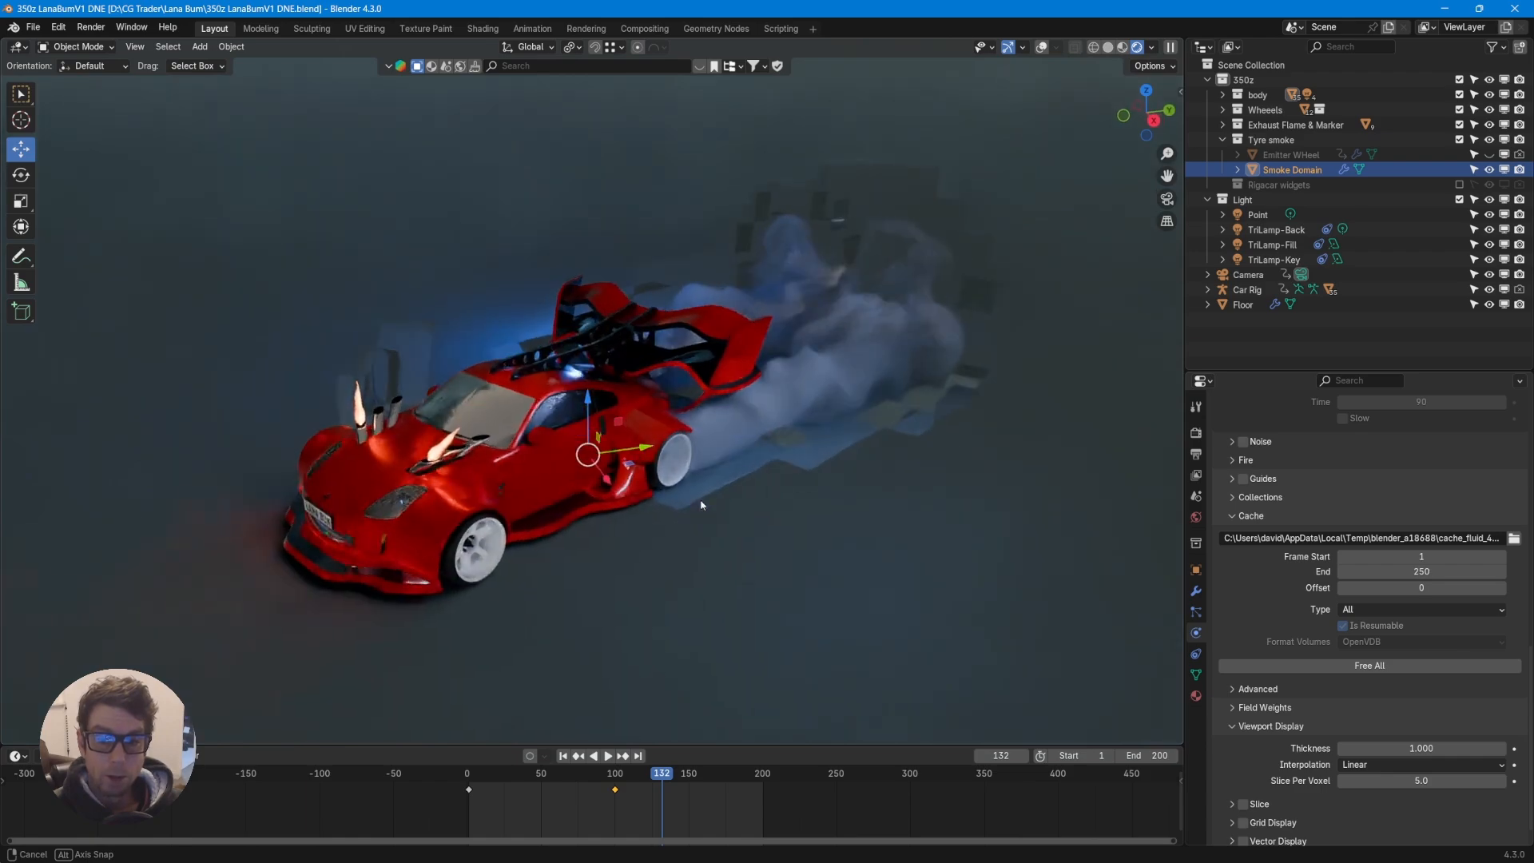
{"action": "scroll", "coordinate": [616, 495], "scroll_direction": "down", "scroll_amount": 1}
{"action": "scroll", "coordinate": [543, 494], "scroll_direction": "up", "scroll_amount": 3}
{"action": "middle_click_drag", "start_coordinate": [543, 495], "coordinate": [816, 390]}
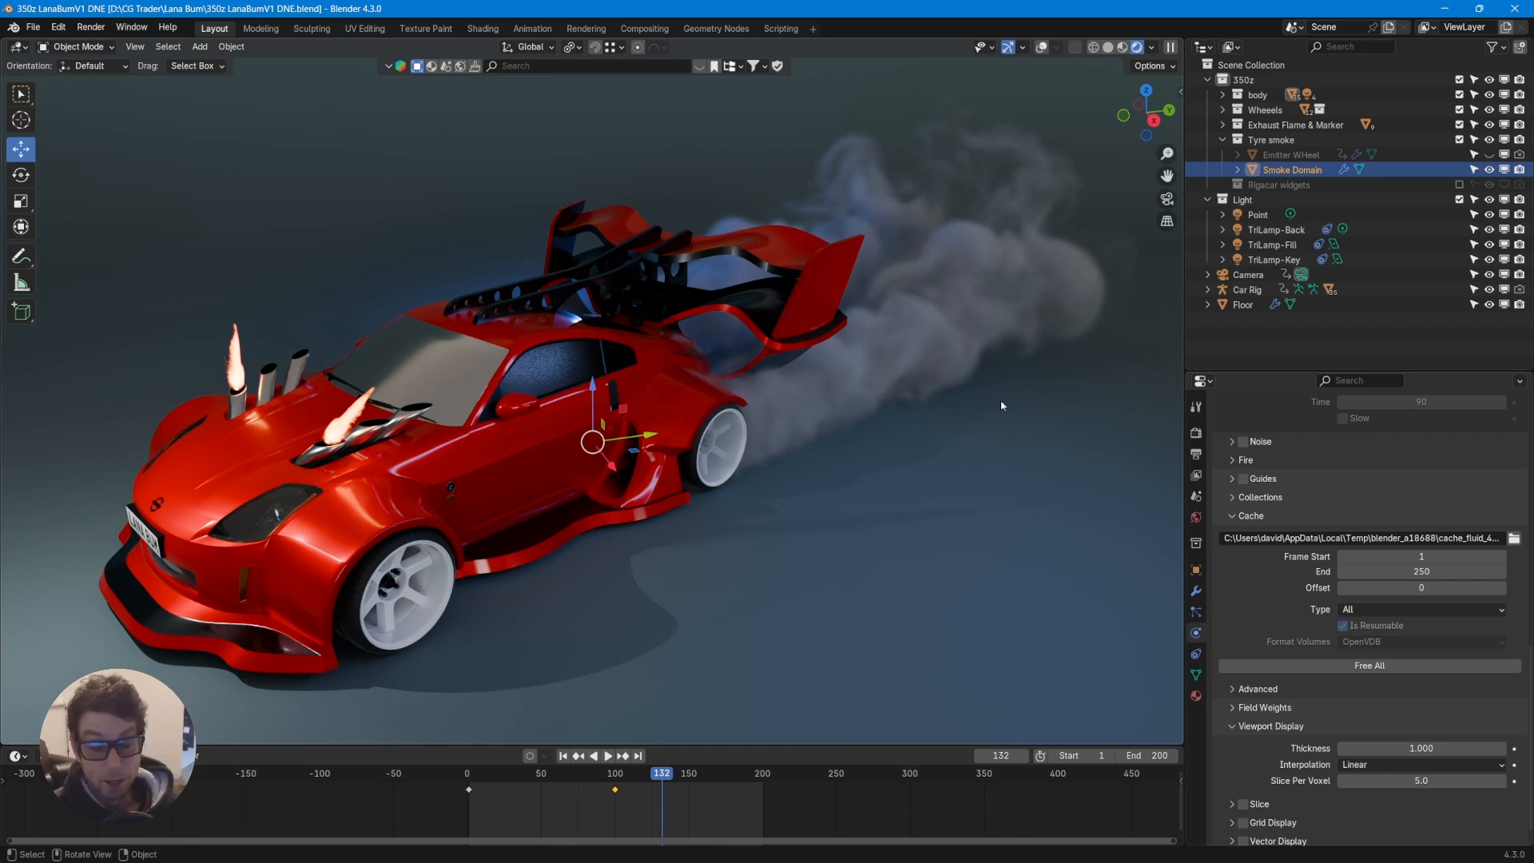
{"action": "left_click", "coordinate": [1042, 46]}
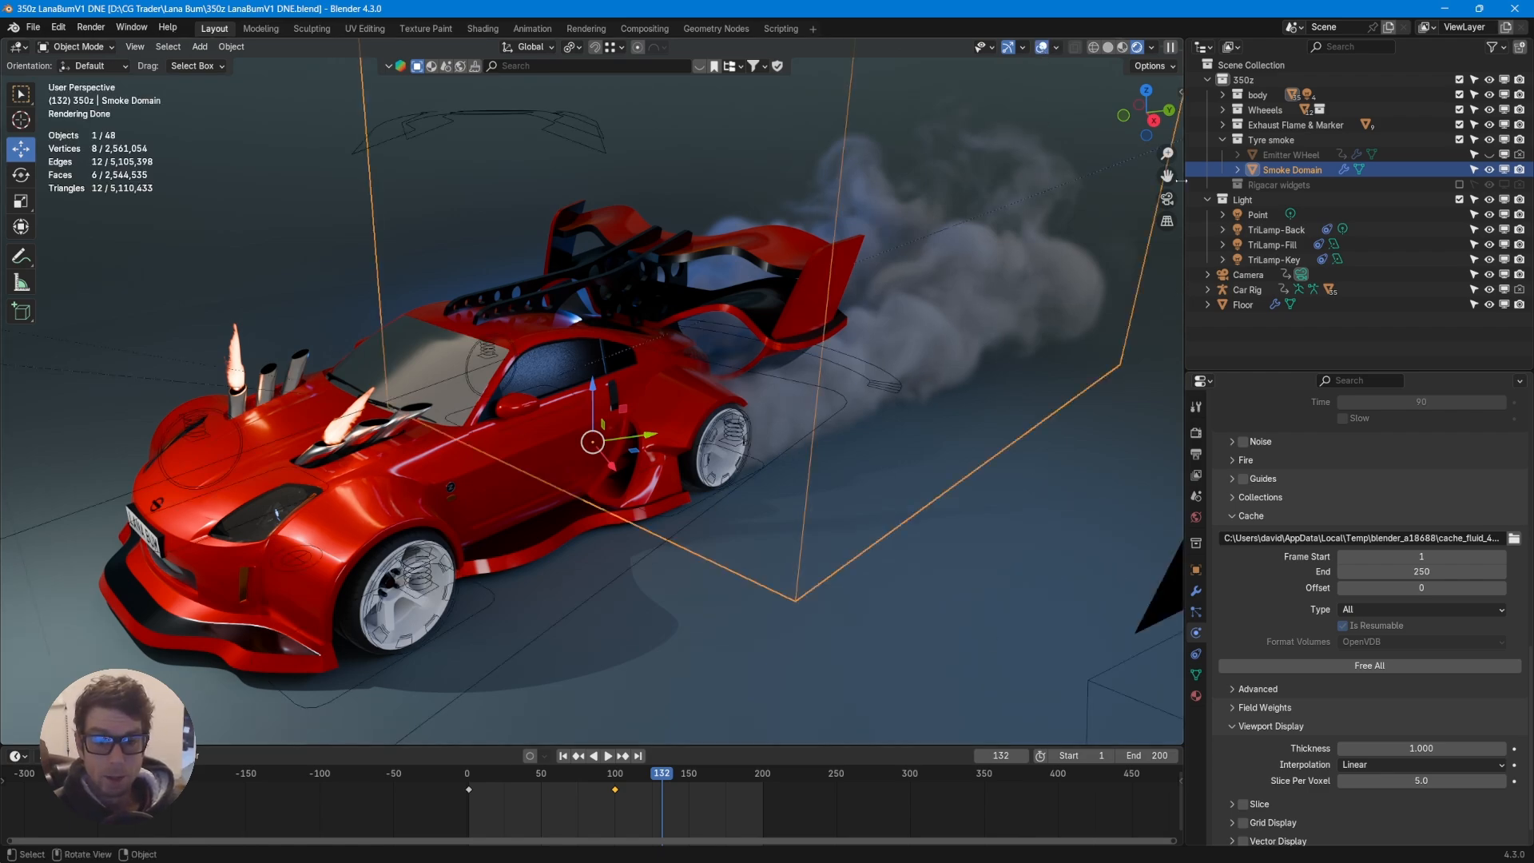
- Inspect the objects inside the 350z, Tyre smoke and Exhaust Flame & Marker collections
{"action": "left_click", "coordinate": [1206, 80]}
{"action": "left_click", "coordinate": [1207, 80]}
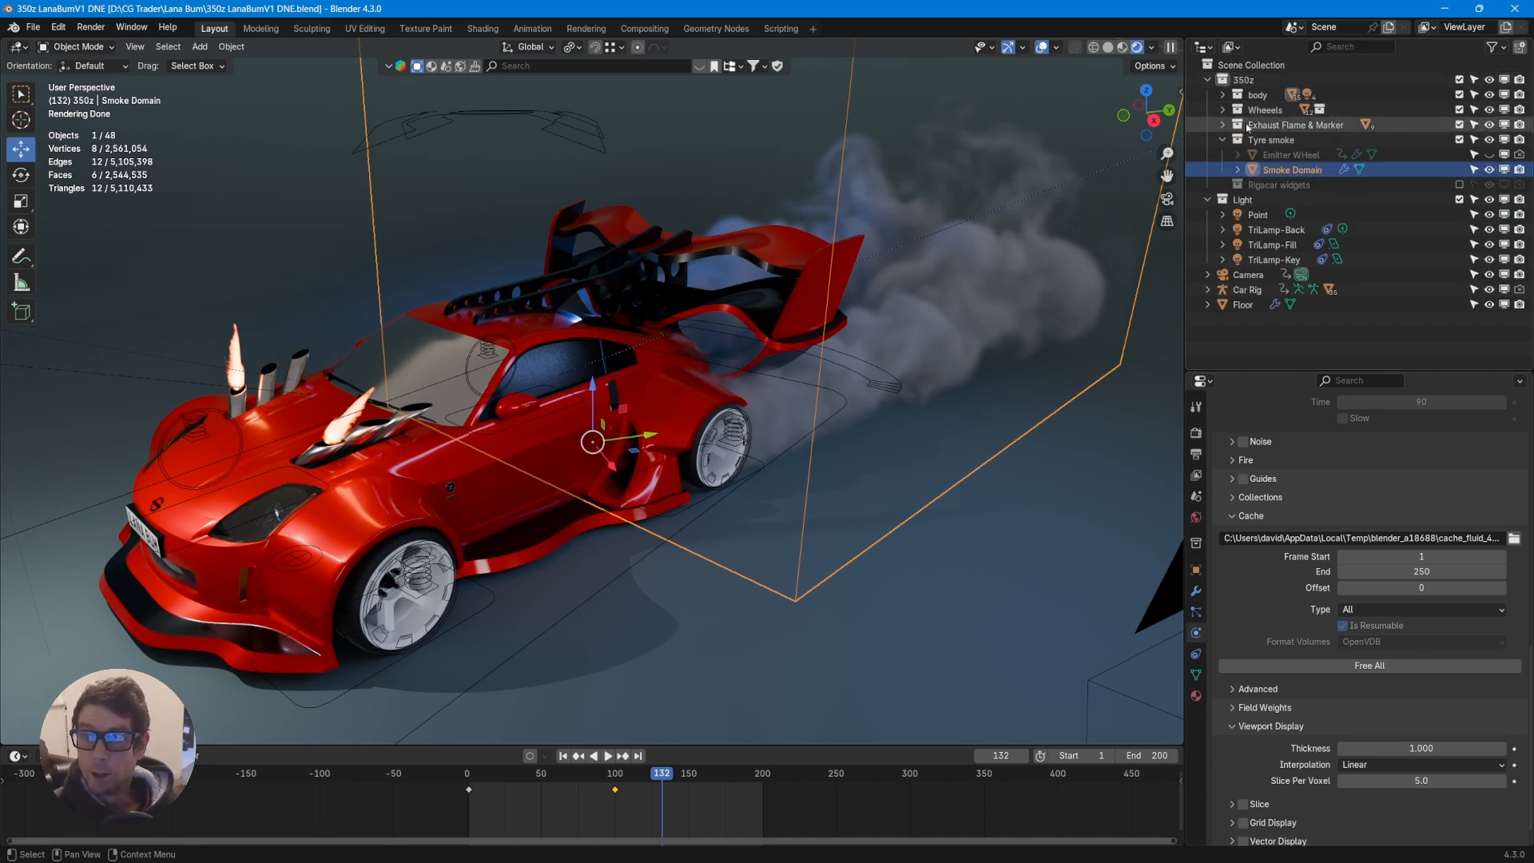
{"action": "left_click", "coordinate": [1223, 140]}
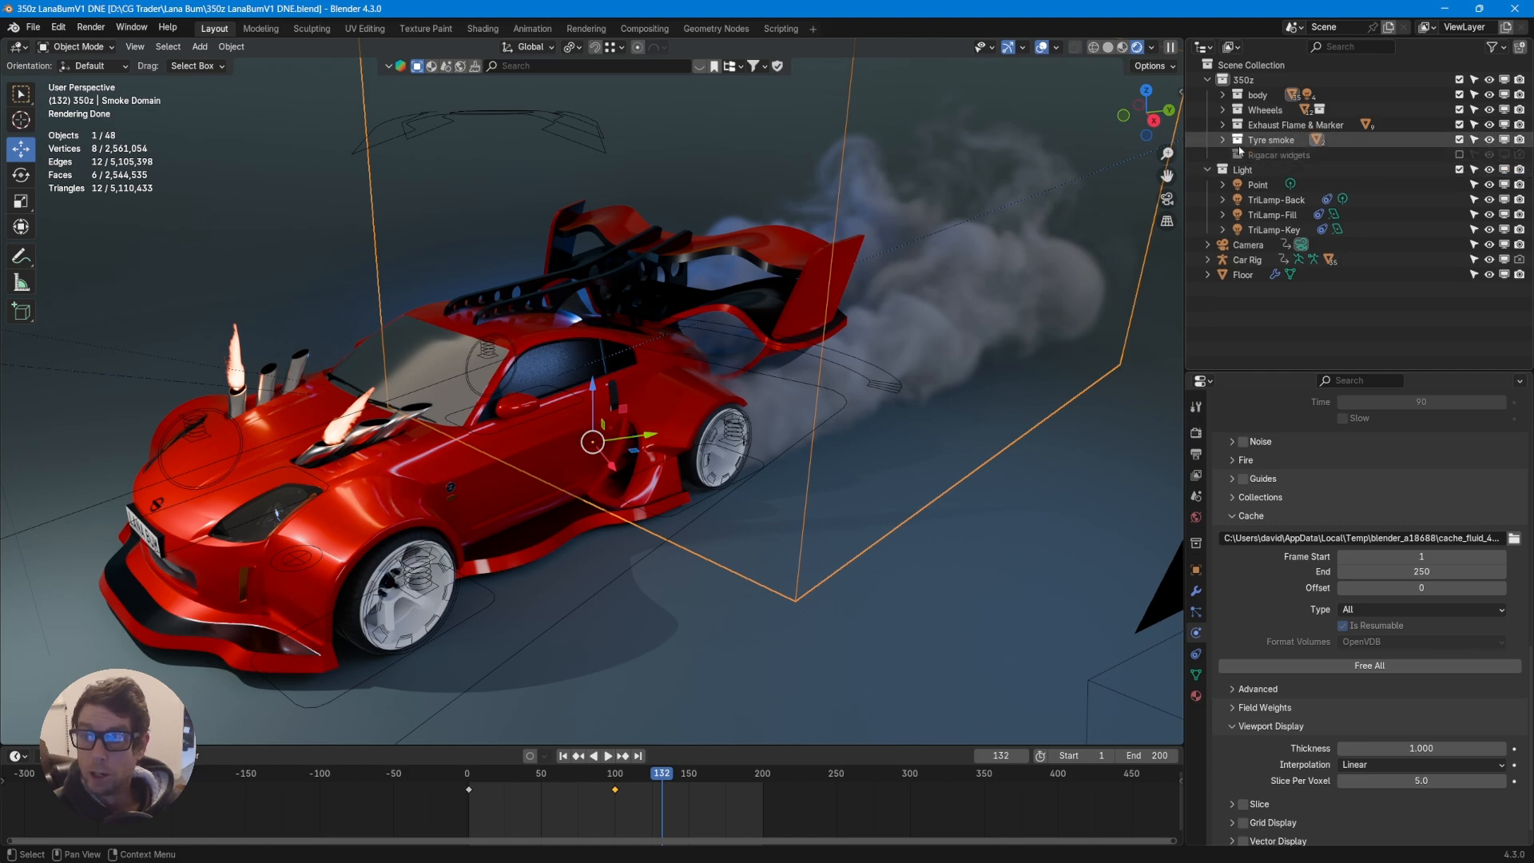
{"action": "left_click", "coordinate": [1222, 140]}
{"action": "left_click", "coordinate": [1222, 125]}
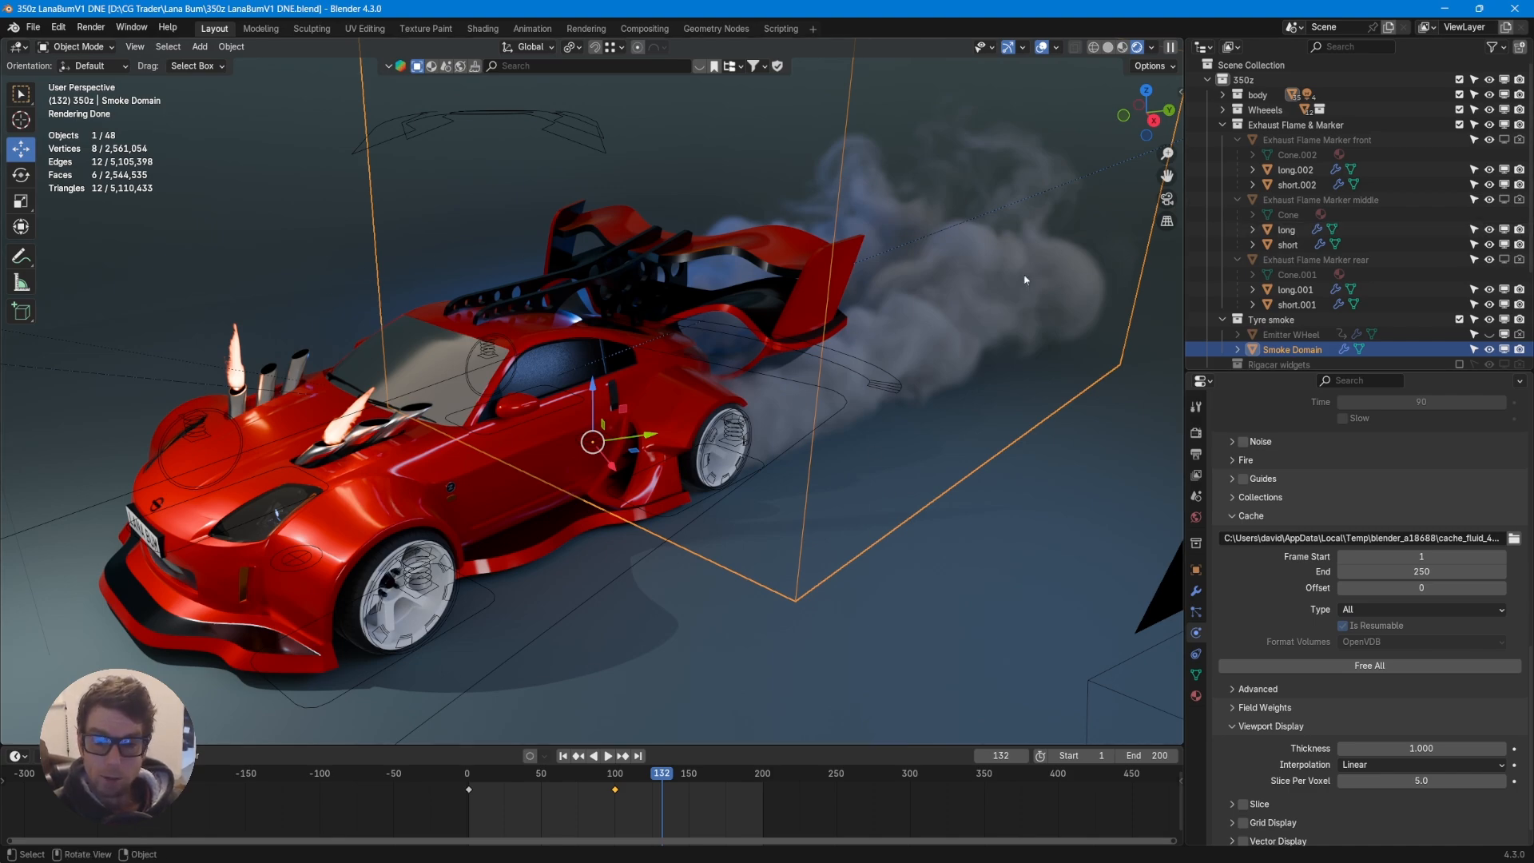
{"action": "left_click", "coordinate": [1224, 125]}
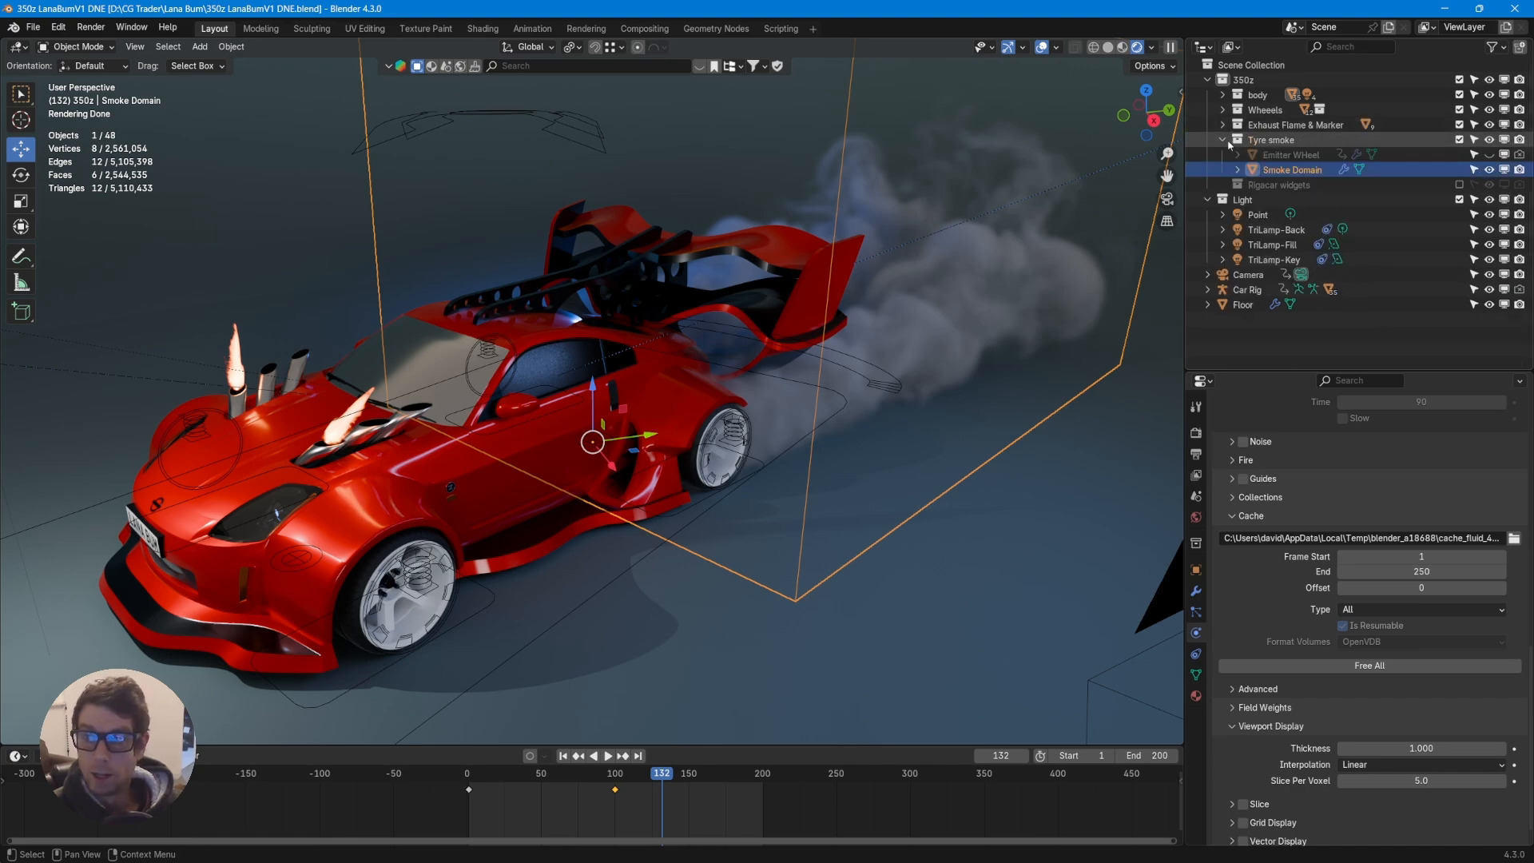
- Collapse the Tyre smoke collection, and exclude and re-include the Exhaust Flame & Marker collection to compare the car without flames
{"action": "left_click", "coordinate": [1224, 140]}
{"action": "left_click", "coordinate": [1461, 125]}
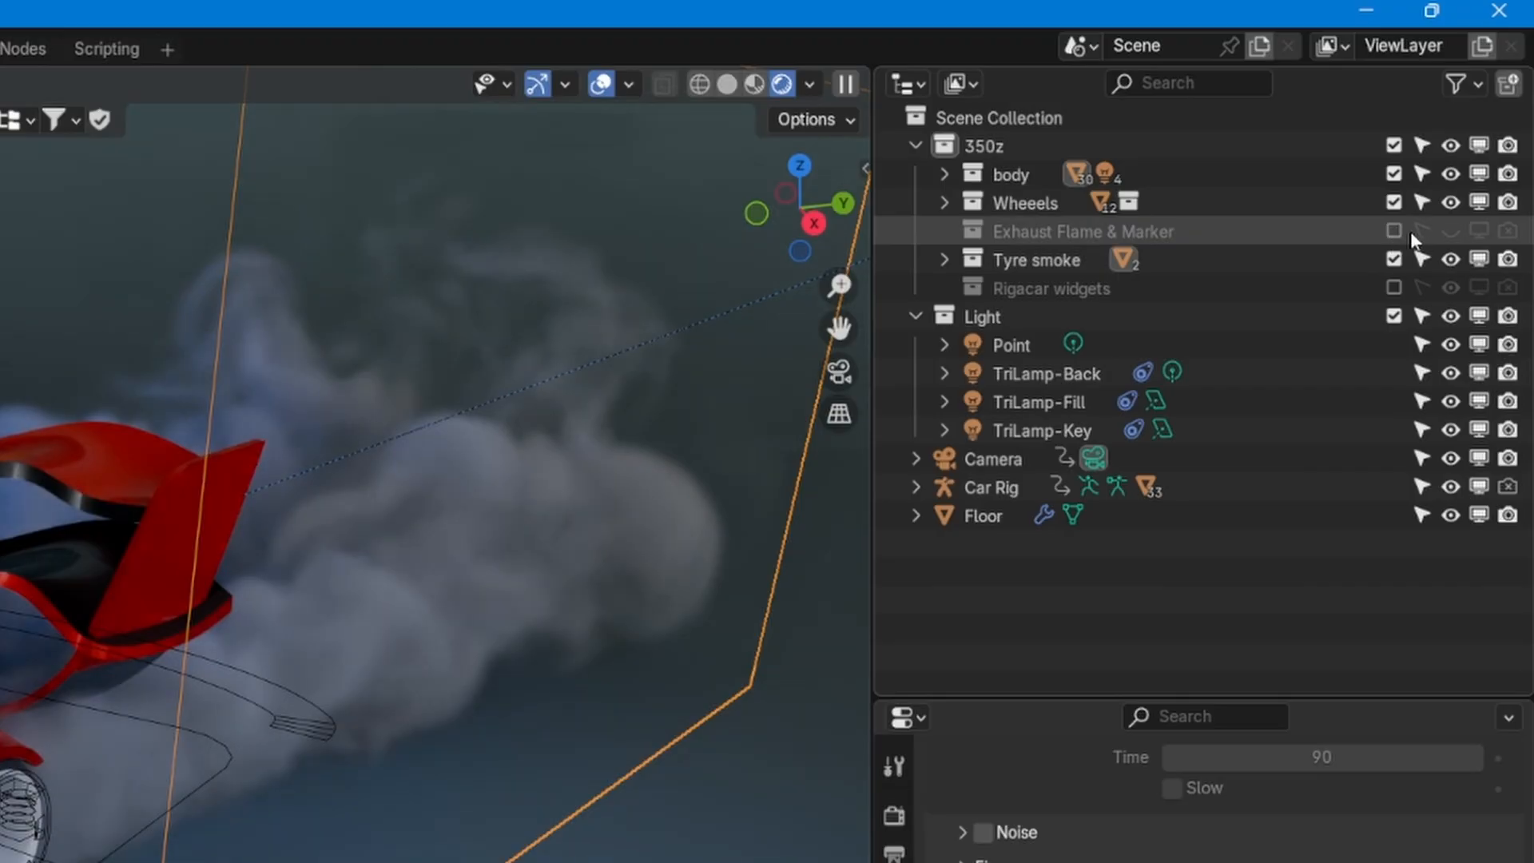
{"action": "left_click", "coordinate": [1394, 231]}
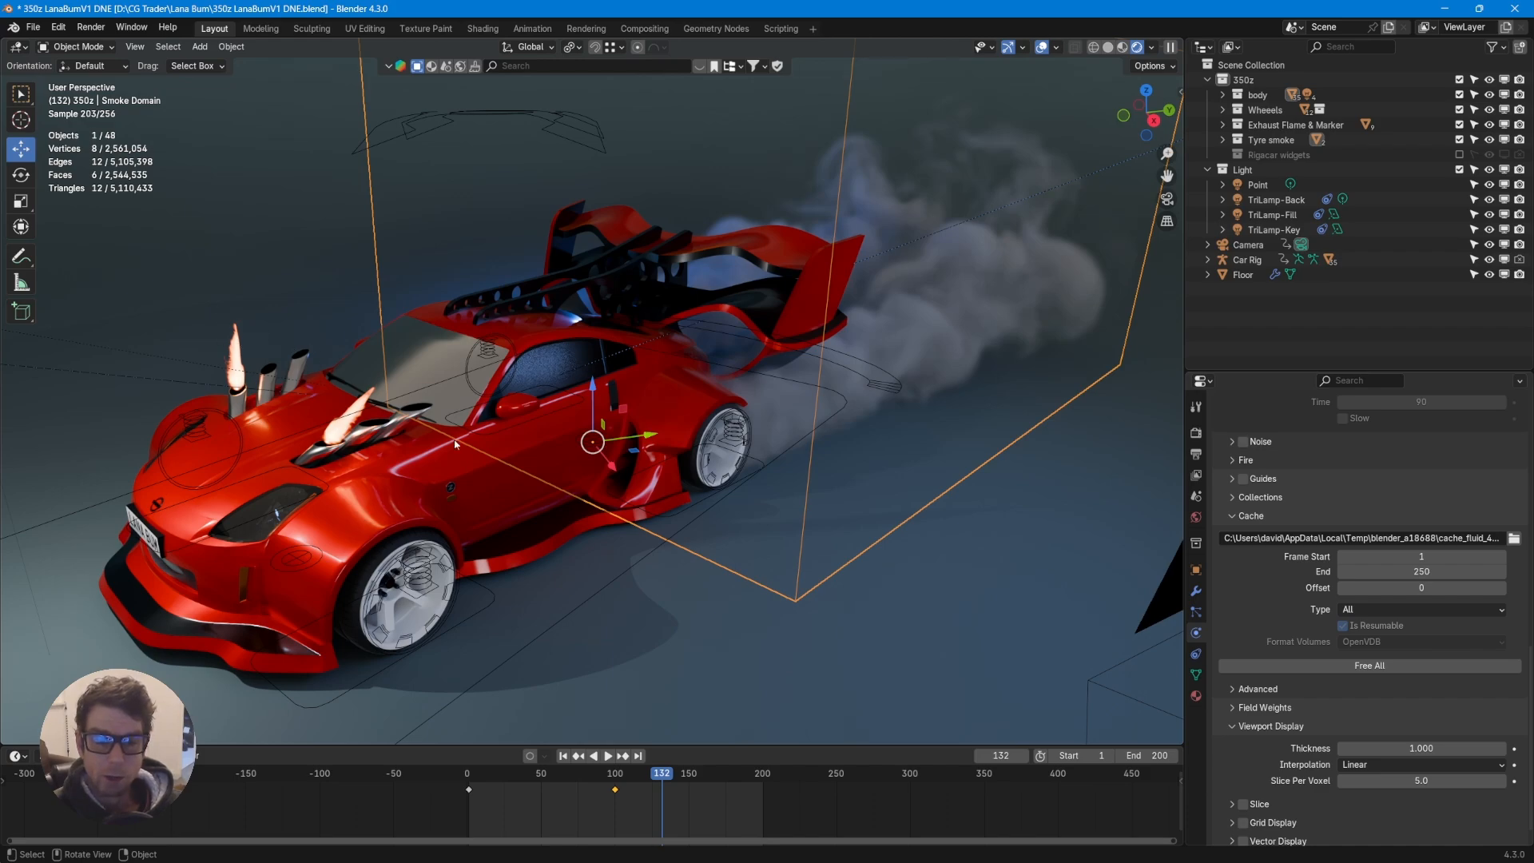
- Expand the Tyre smoke collection and toggle the viewport visibility of the Emitter Wheel and the Smoke Domain to check their effect
{"action": "middle_click_drag", "start_coordinate": [708, 485], "coordinate": [628, 501]}
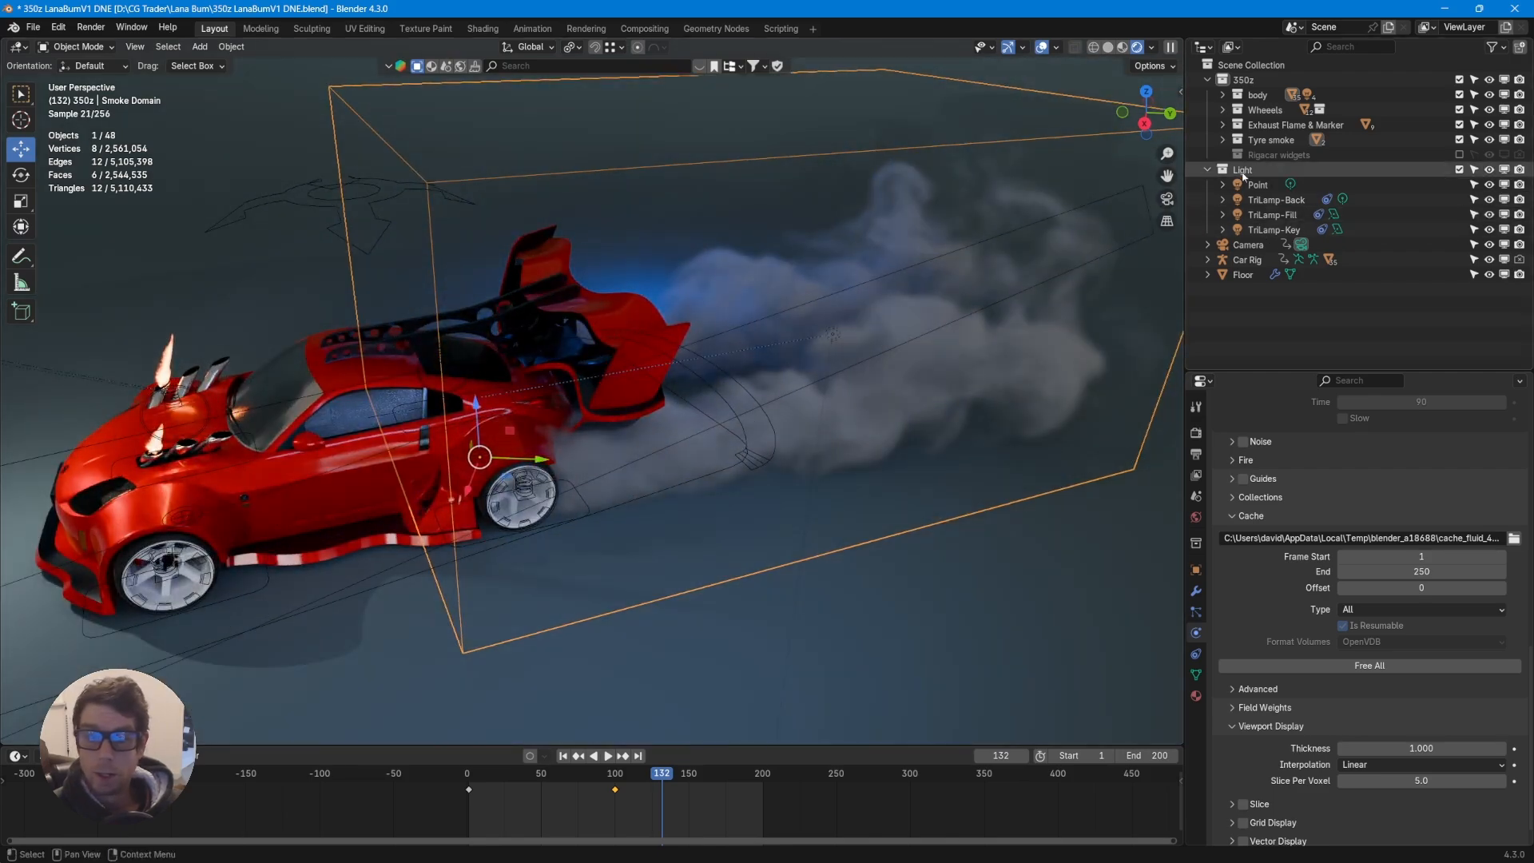
{"action": "left_click", "coordinate": [1222, 140]}
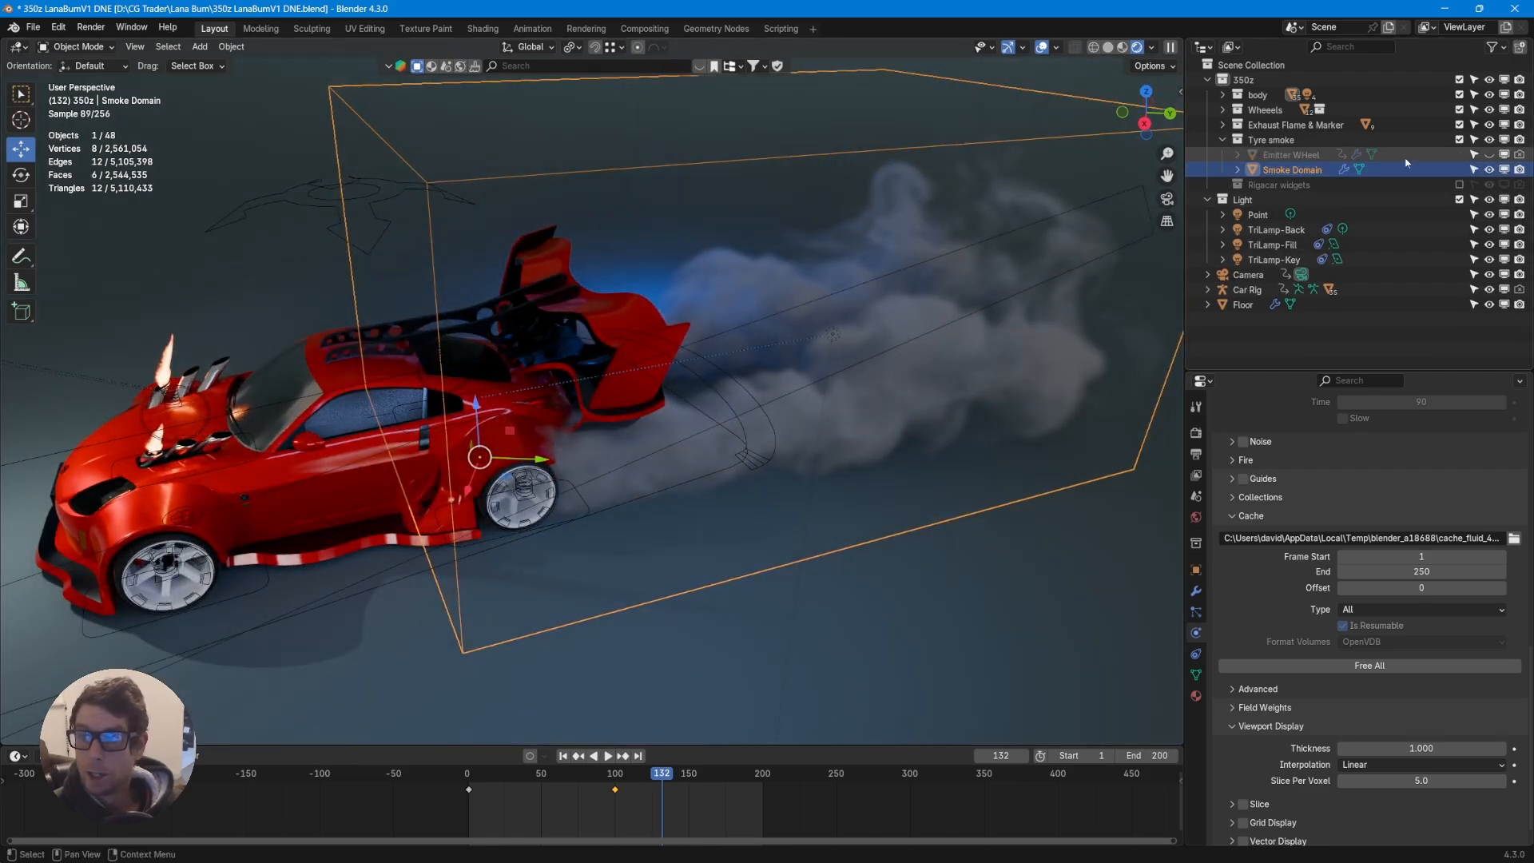
{"action": "left_click", "coordinate": [1488, 155]}
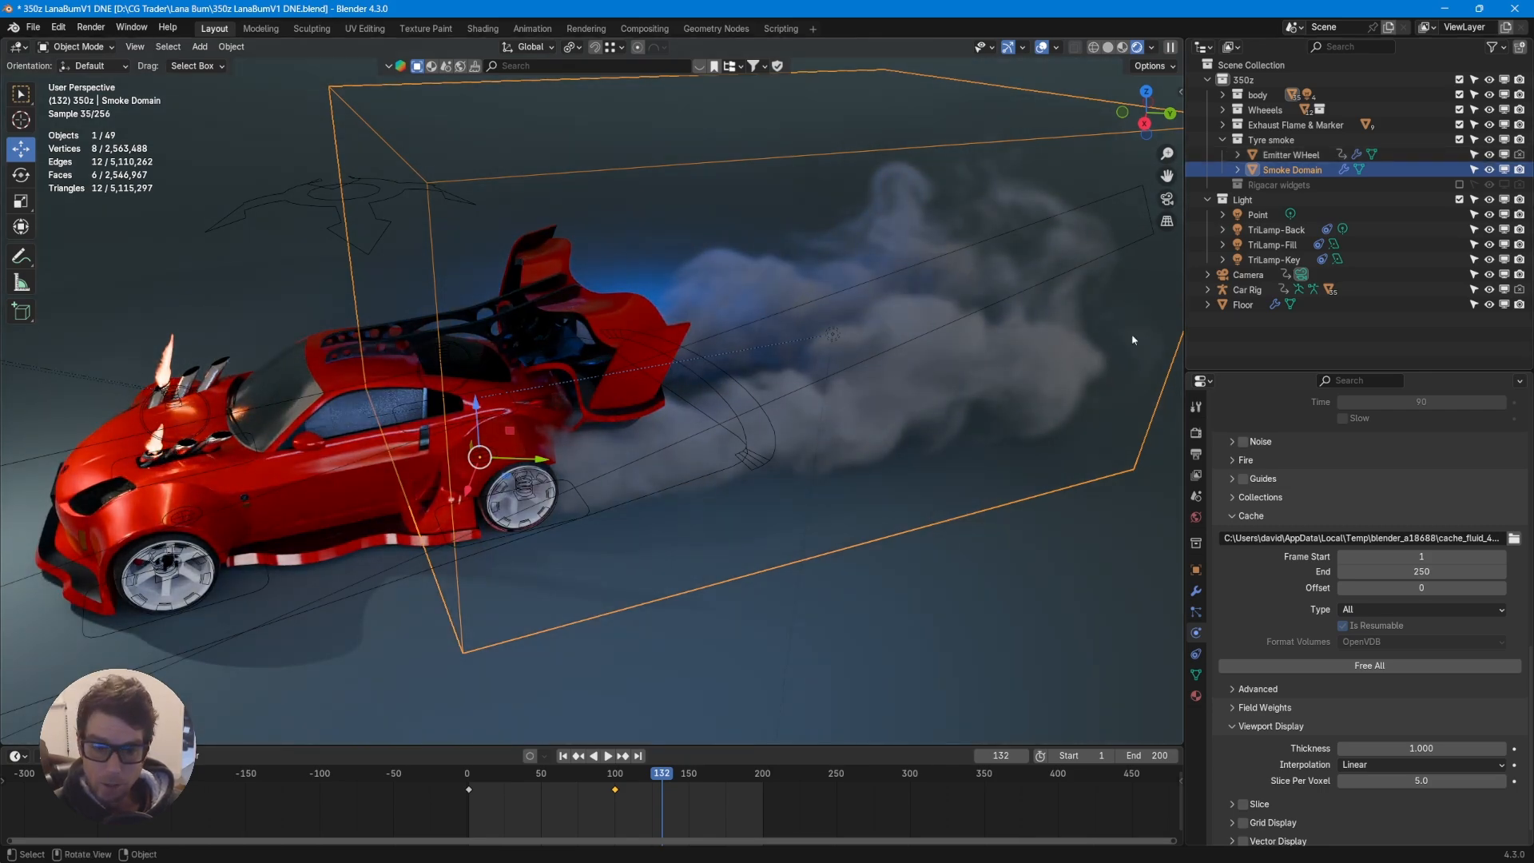
{"action": "left_click", "coordinate": [1489, 154]}
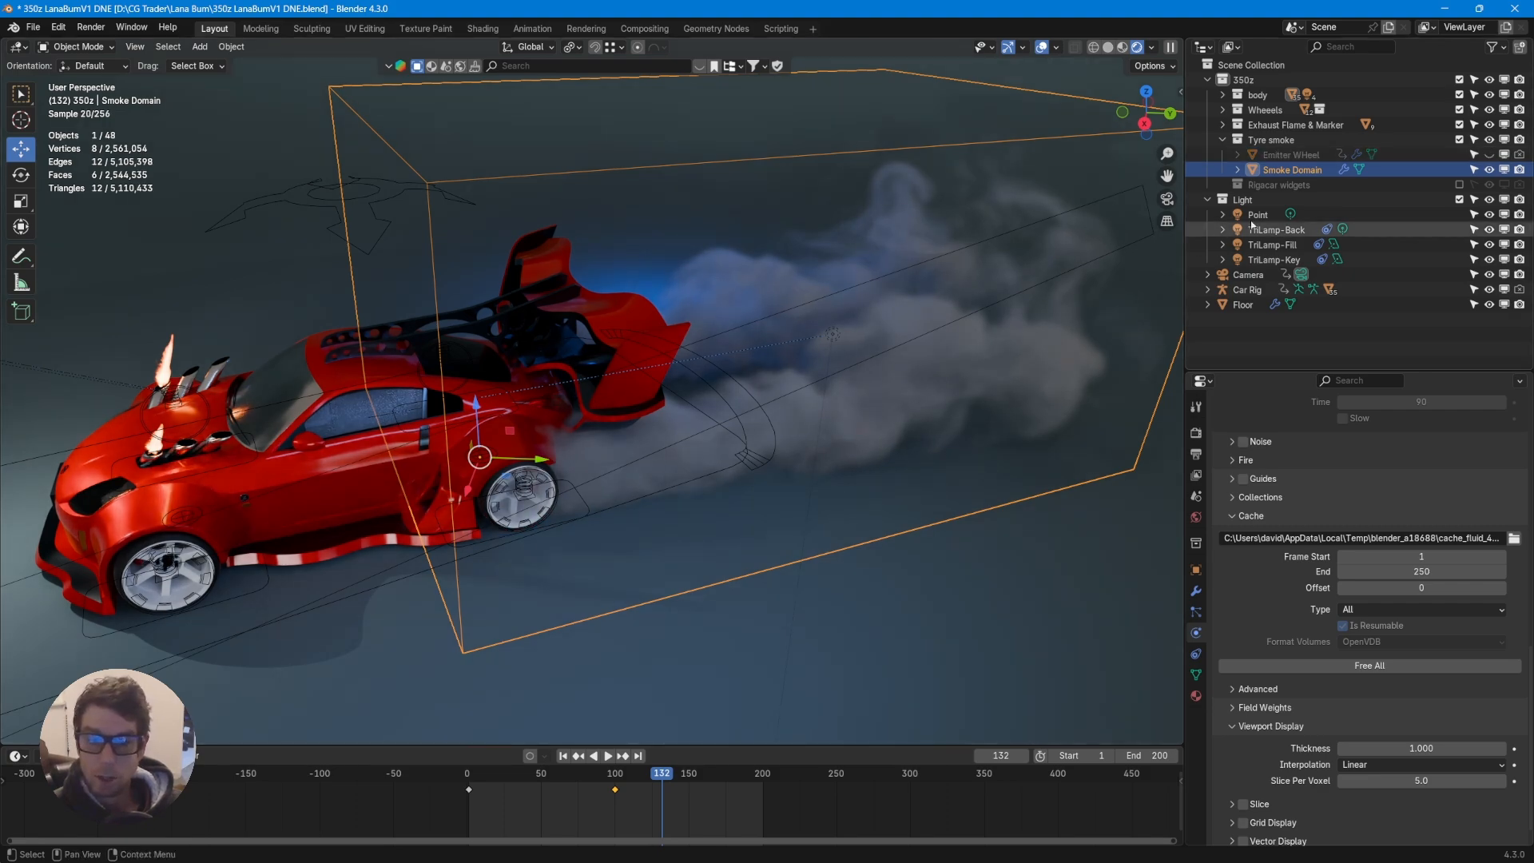
{"action": "left_click", "coordinate": [1489, 169]}
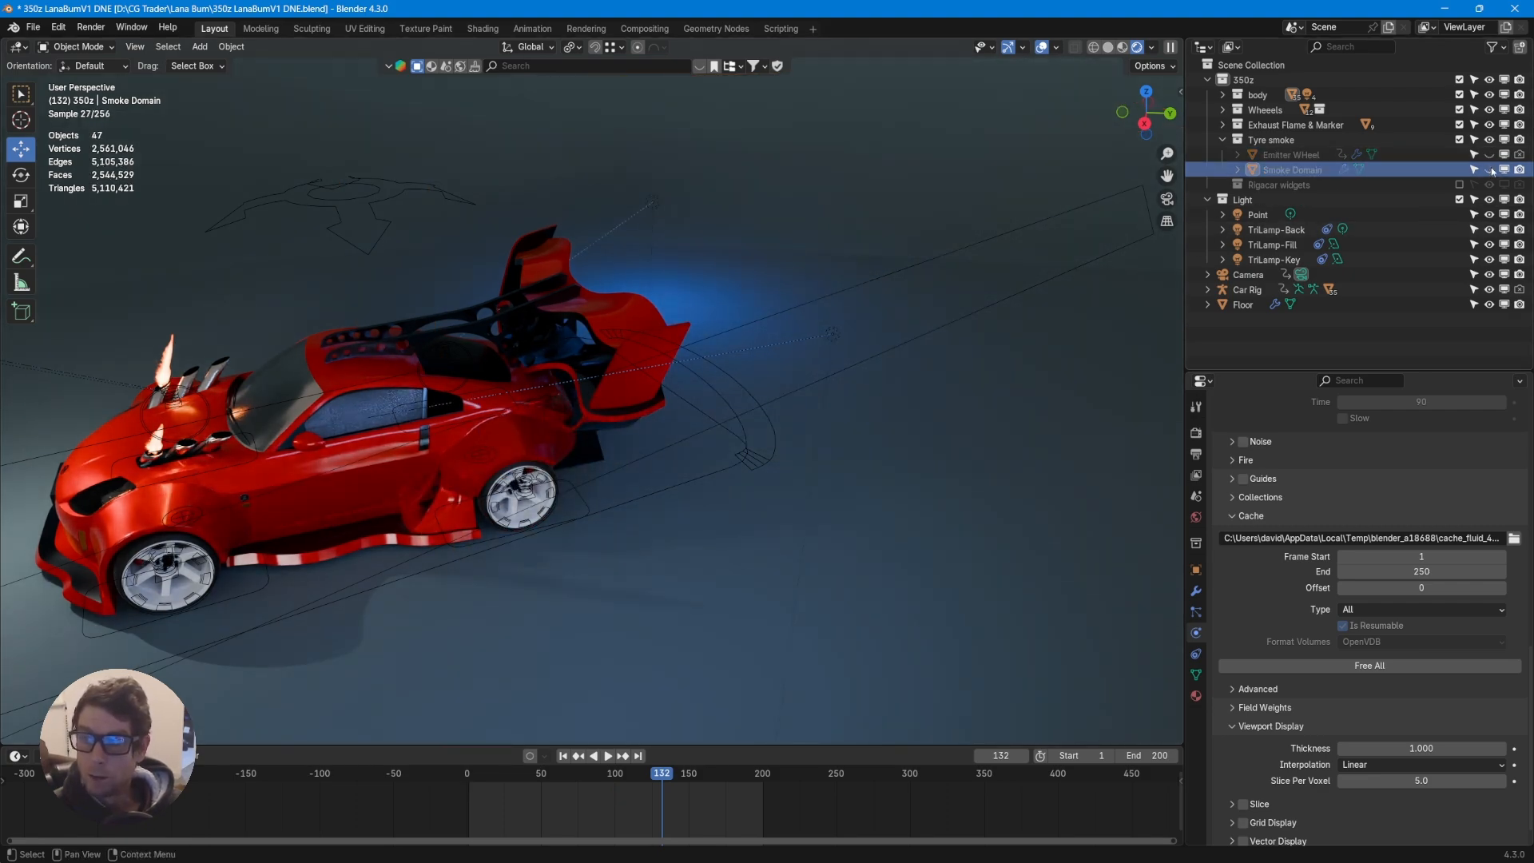
{"action": "left_click", "coordinate": [1489, 169]}
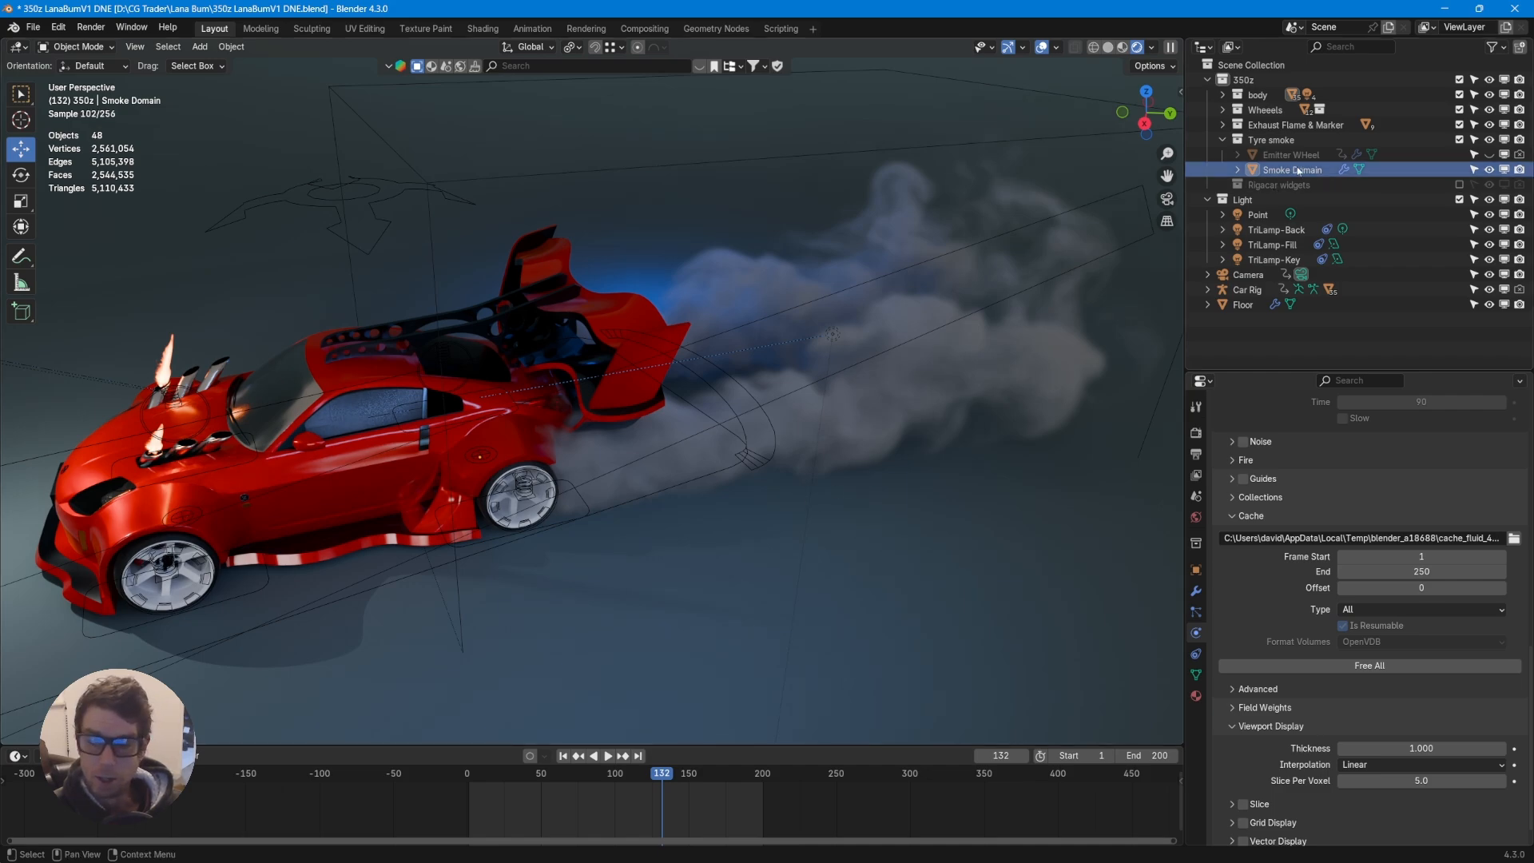
- Preview the car animation from frame 29 and return to the first frame
{"action": "left_click", "coordinate": [510, 776]}
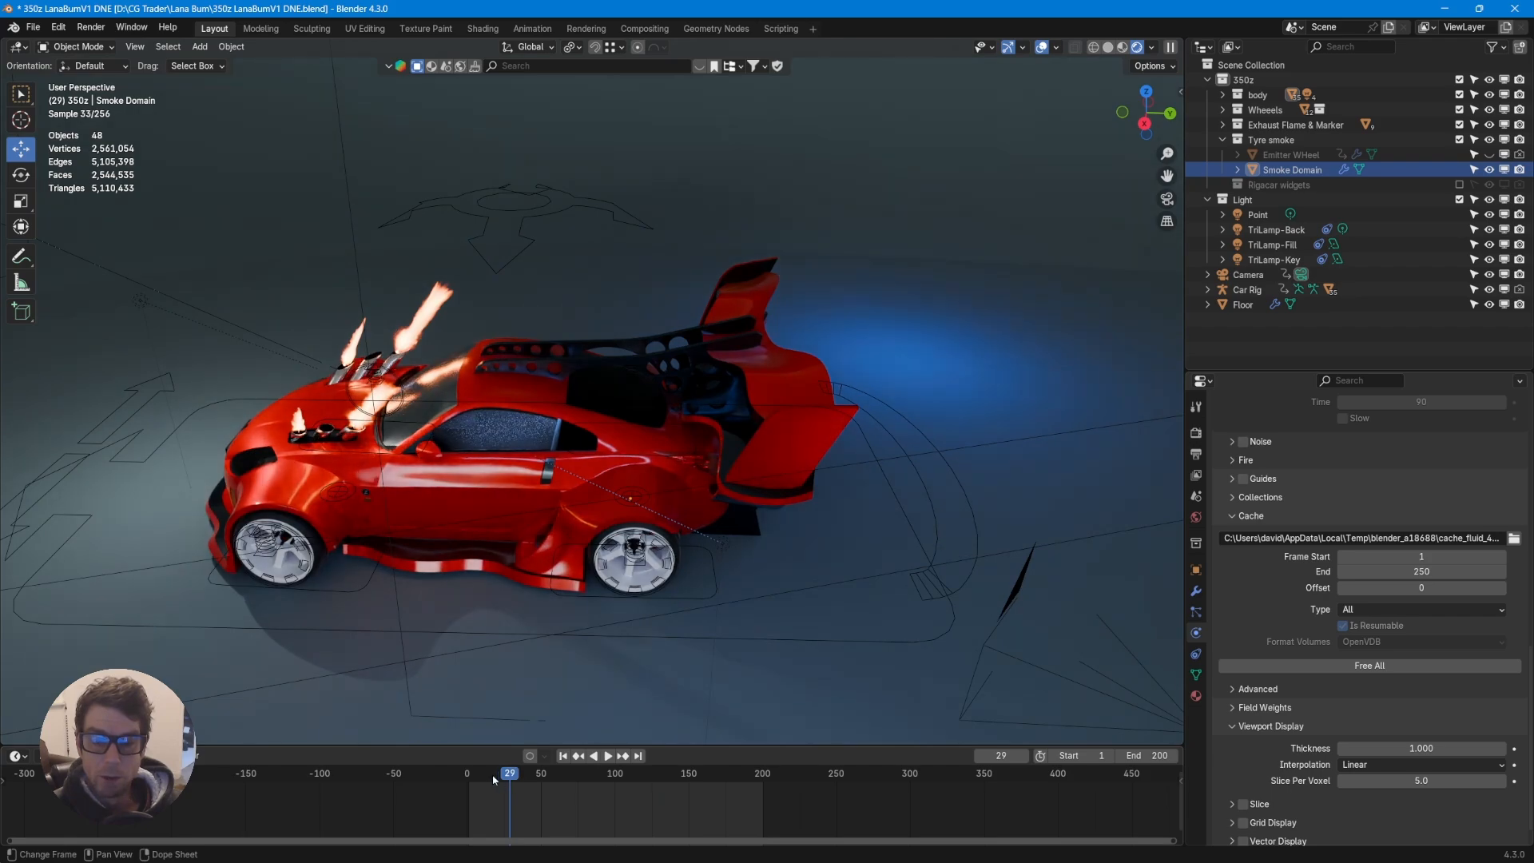
{"action": "key", "text": "space"}
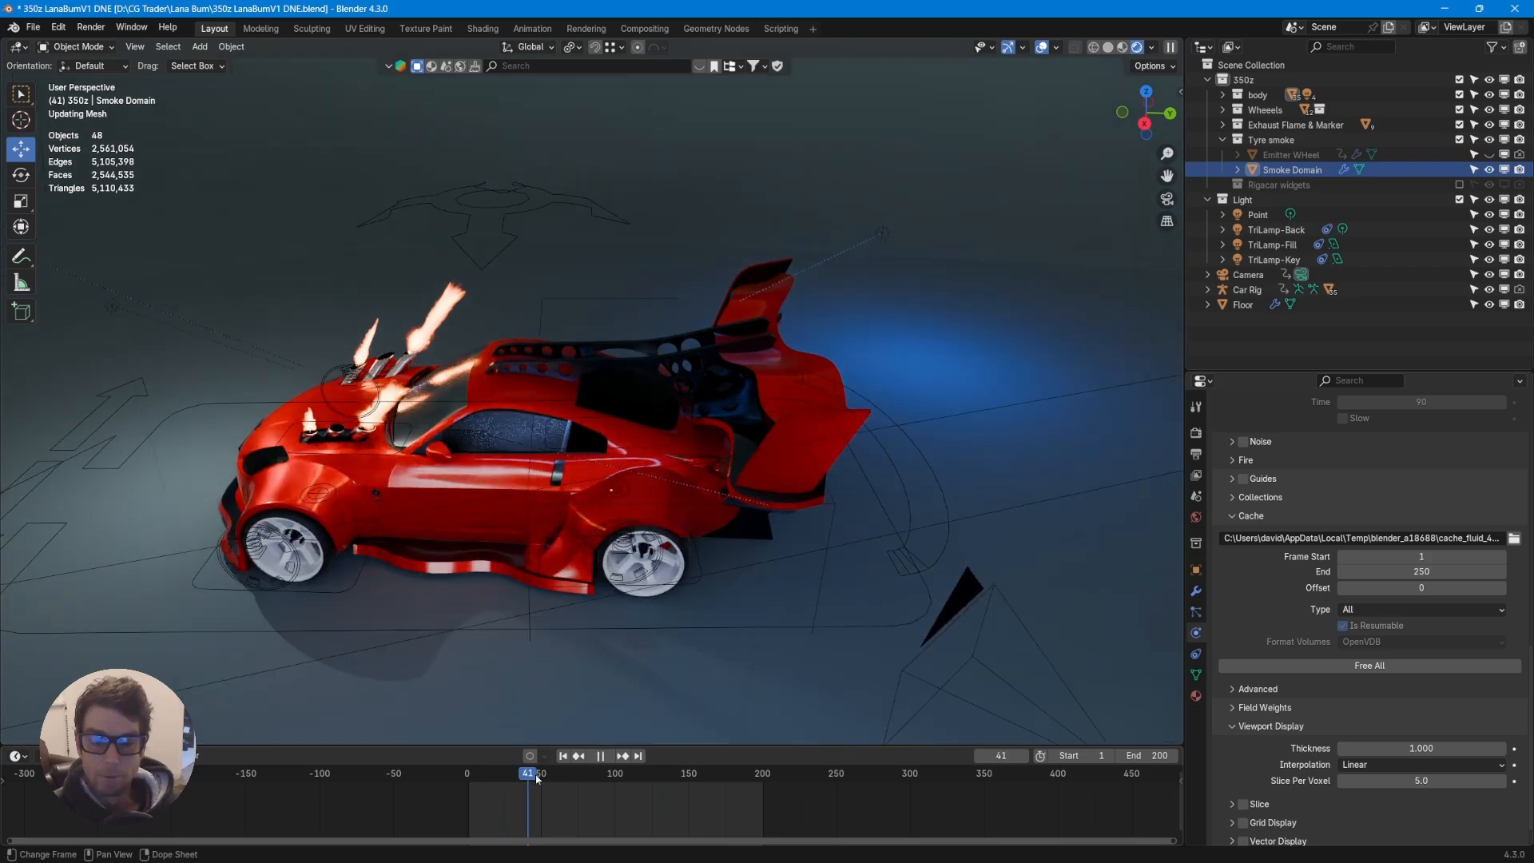
{"action": "left_click", "coordinate": [563, 756]}
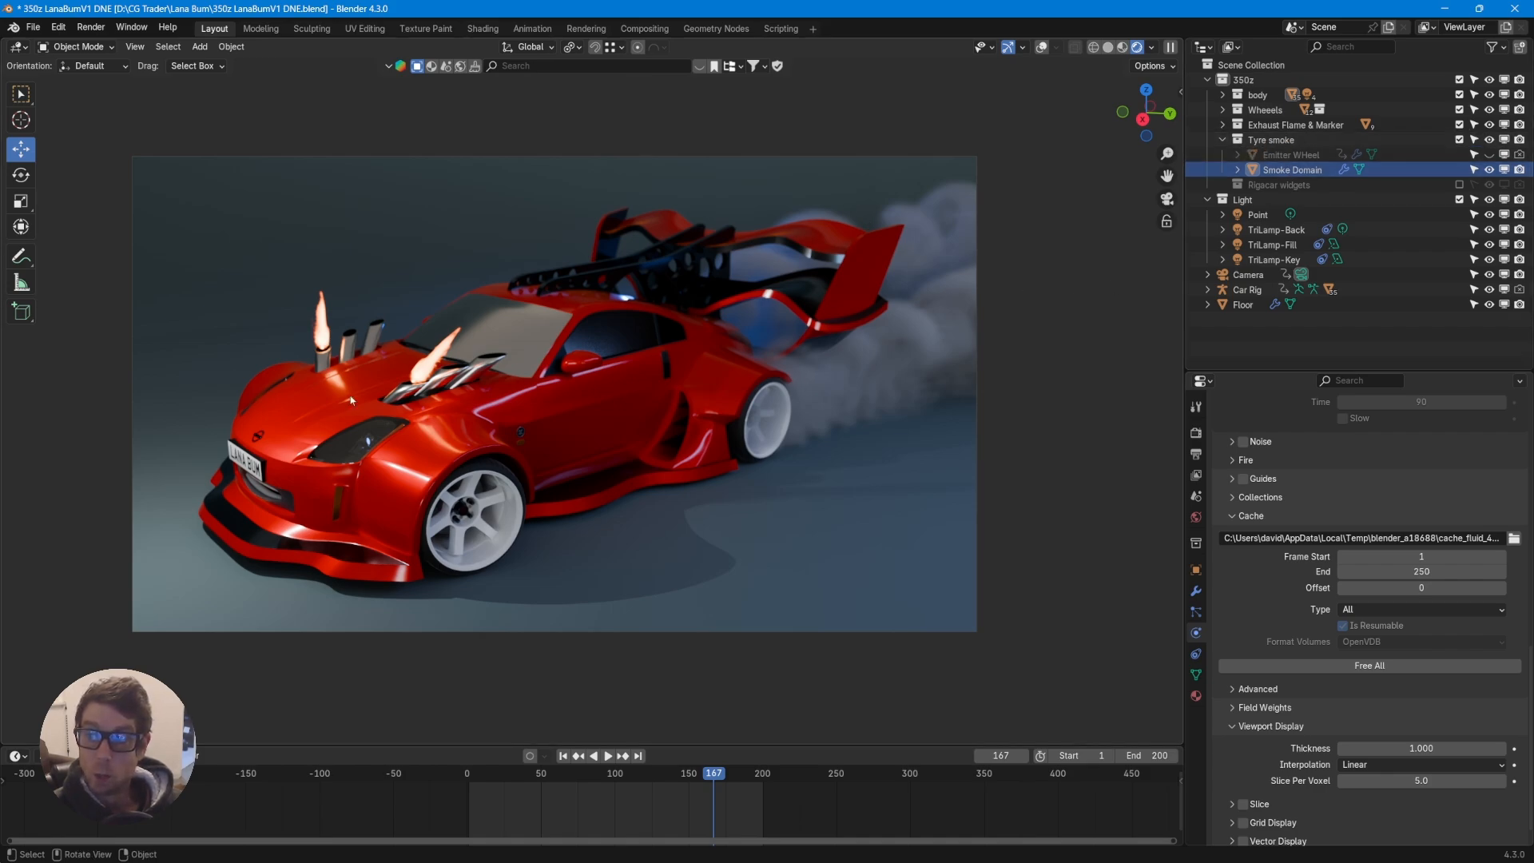
- Select the front long exhaust flame with viewport overlays on, and collapse the front, middle and rear Exhaust Flame Marker groups in their collection
{"action": "left_click", "coordinate": [432, 367]}
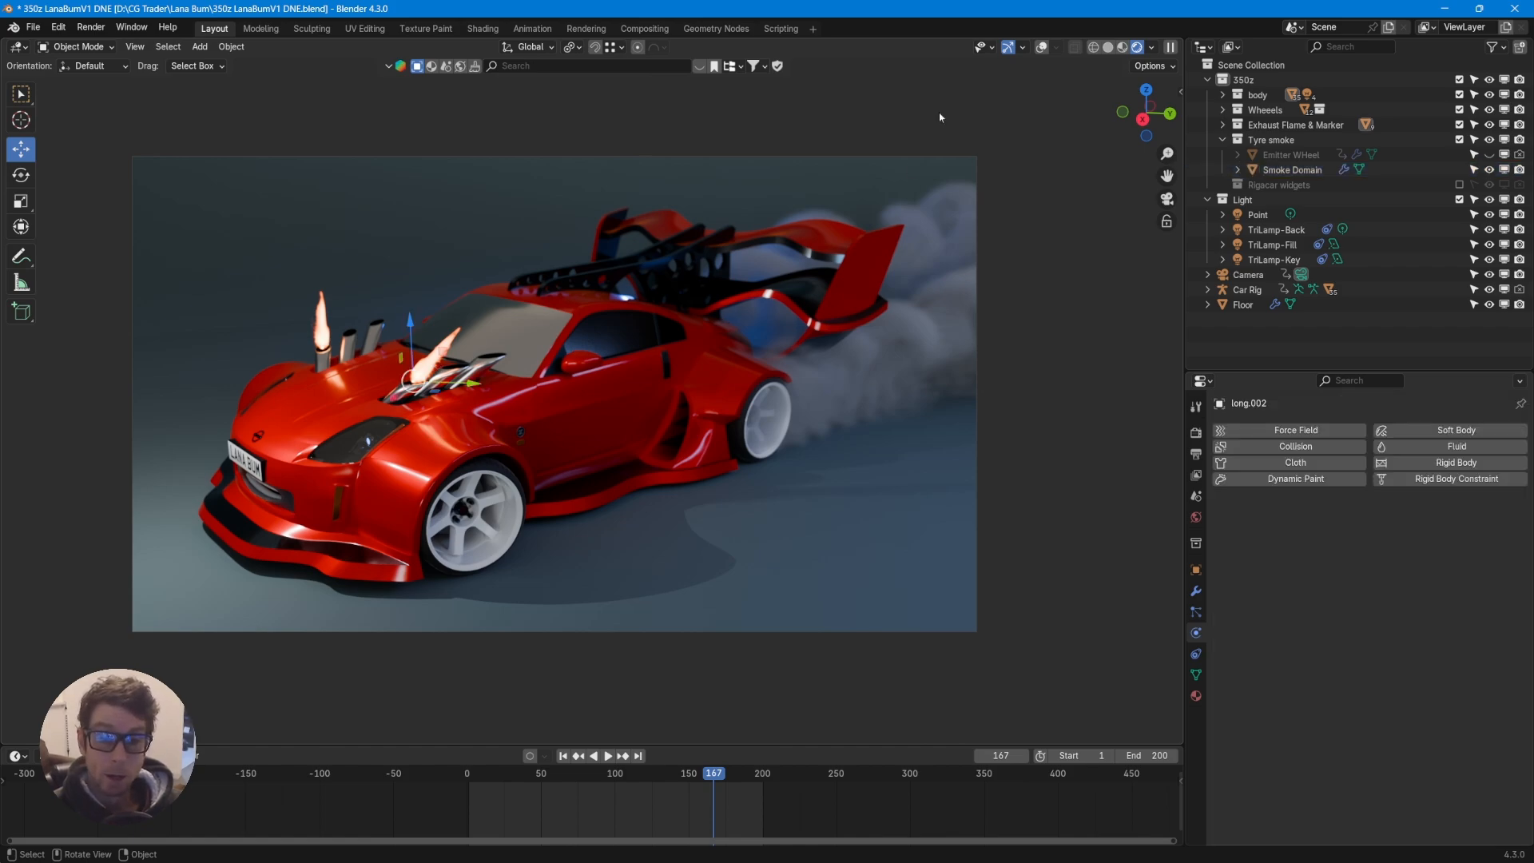
{"action": "left_click", "coordinate": [1041, 48]}
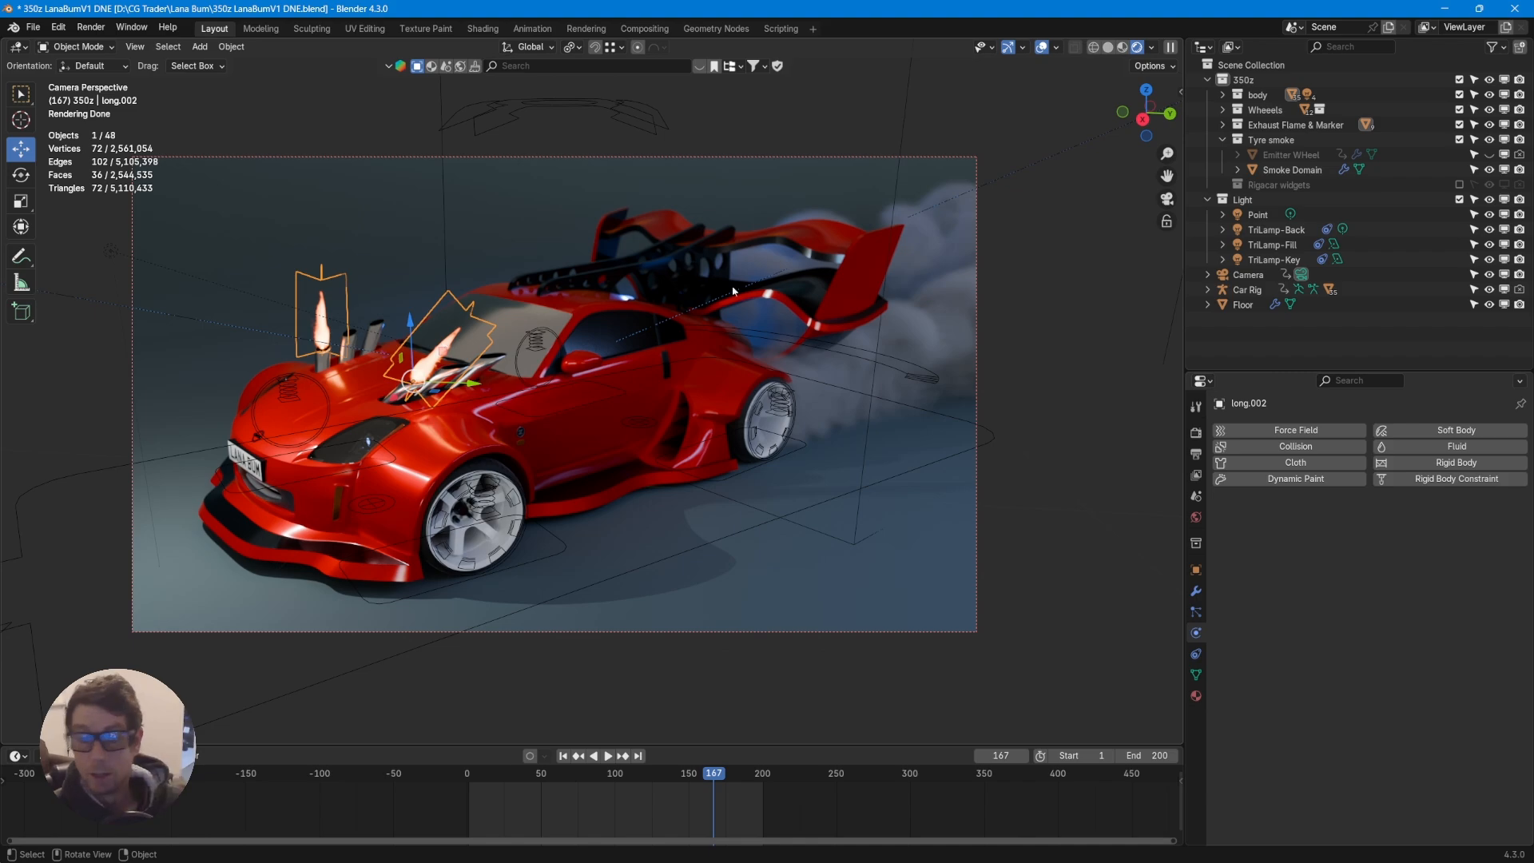
{"action": "left_click", "coordinate": [1222, 125]}
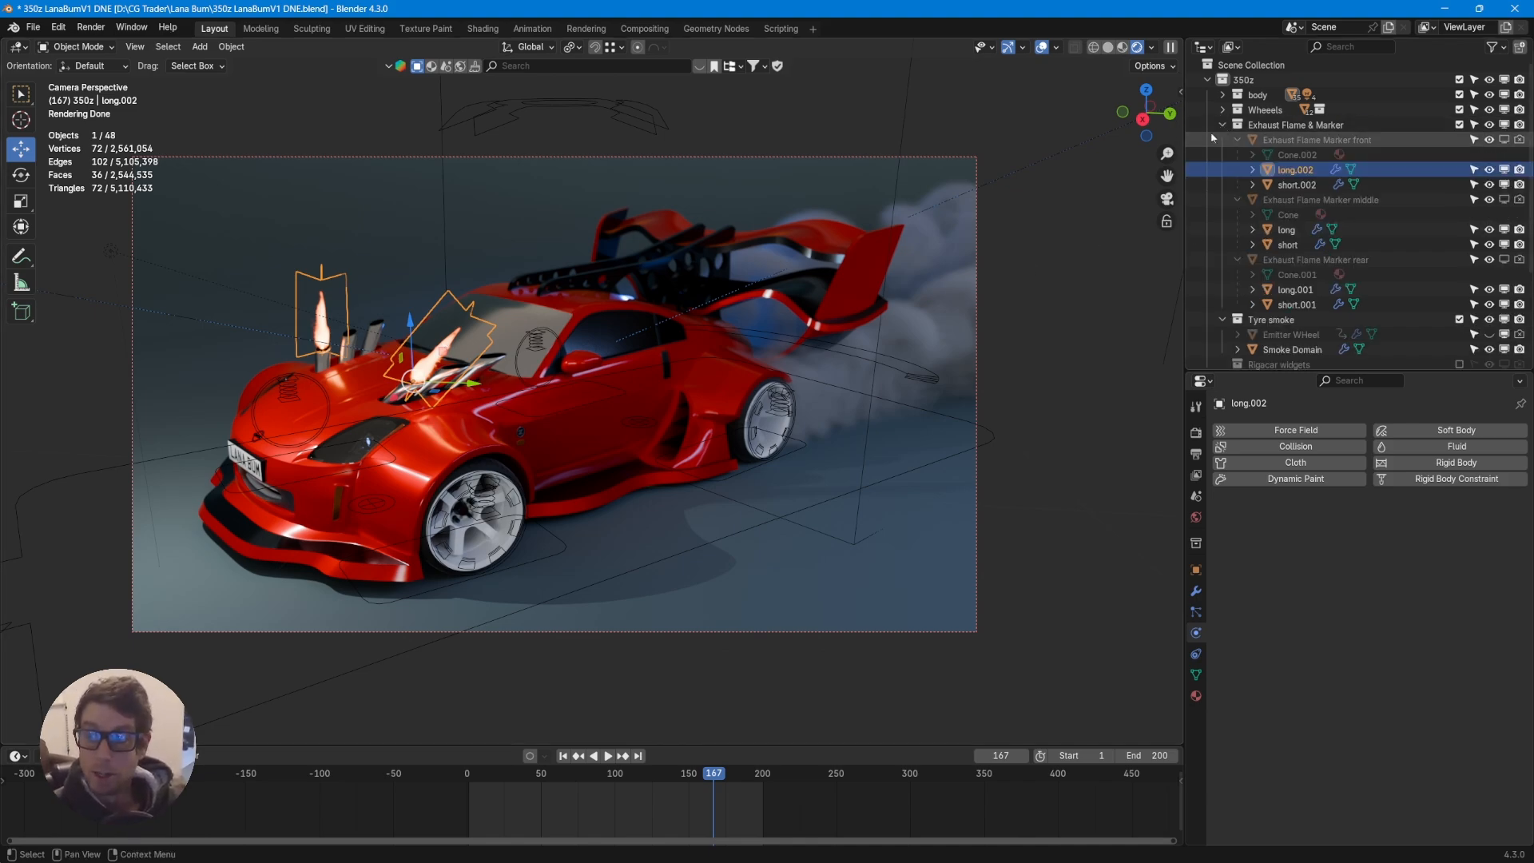
{"action": "left_click_drag", "start_coordinate": [1242, 140], "coordinate": [1242, 169]}
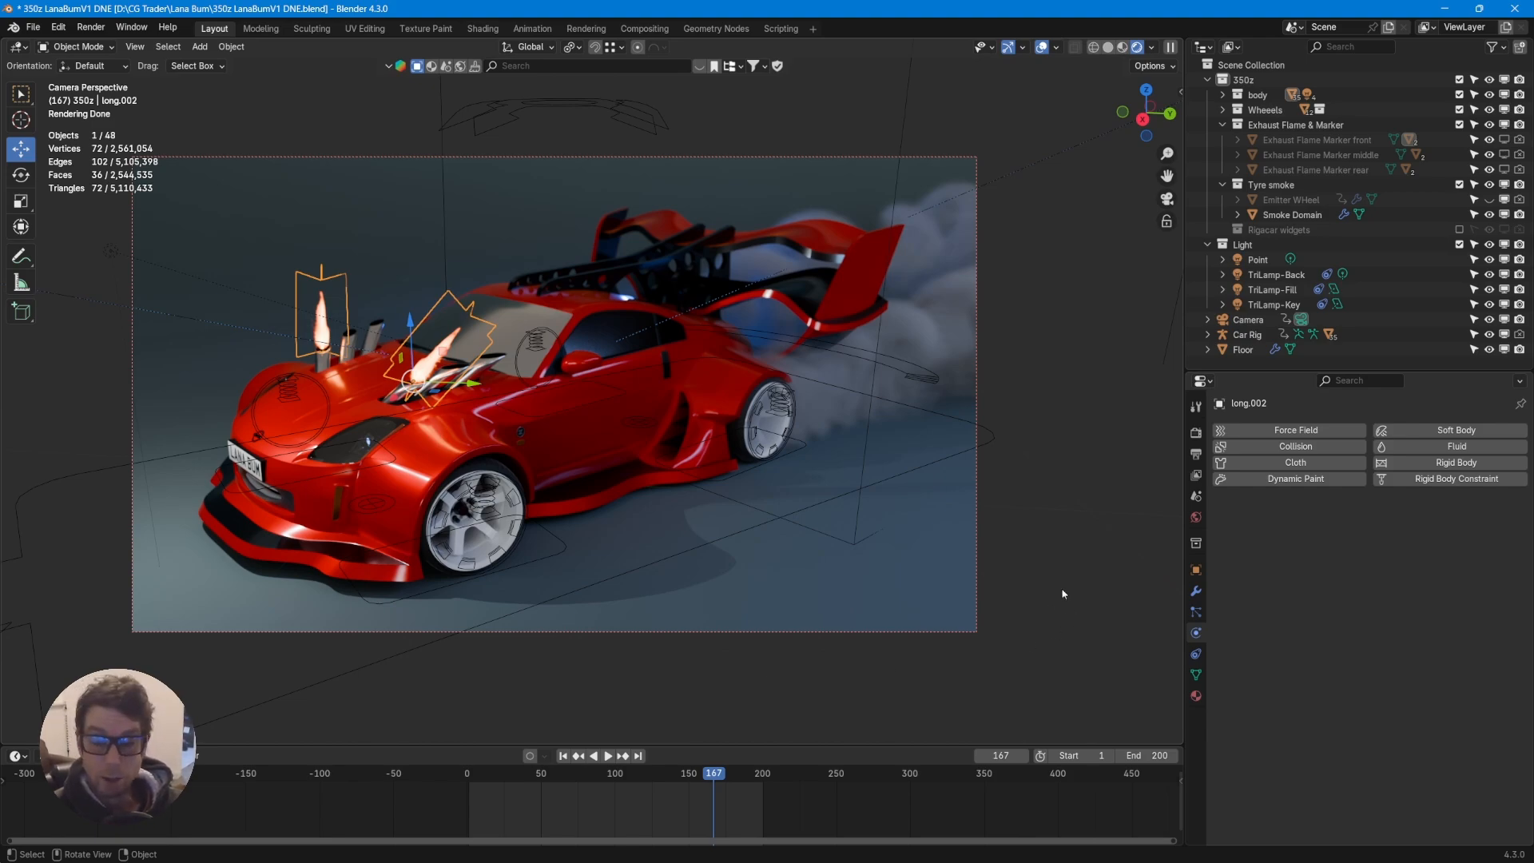
- Collapse the Exhaust Flame & Marker and Tyre smoke collections and exclude both from the view layer
{"action": "left_click", "coordinate": [1223, 125]}
{"action": "left_click", "coordinate": [1223, 140]}
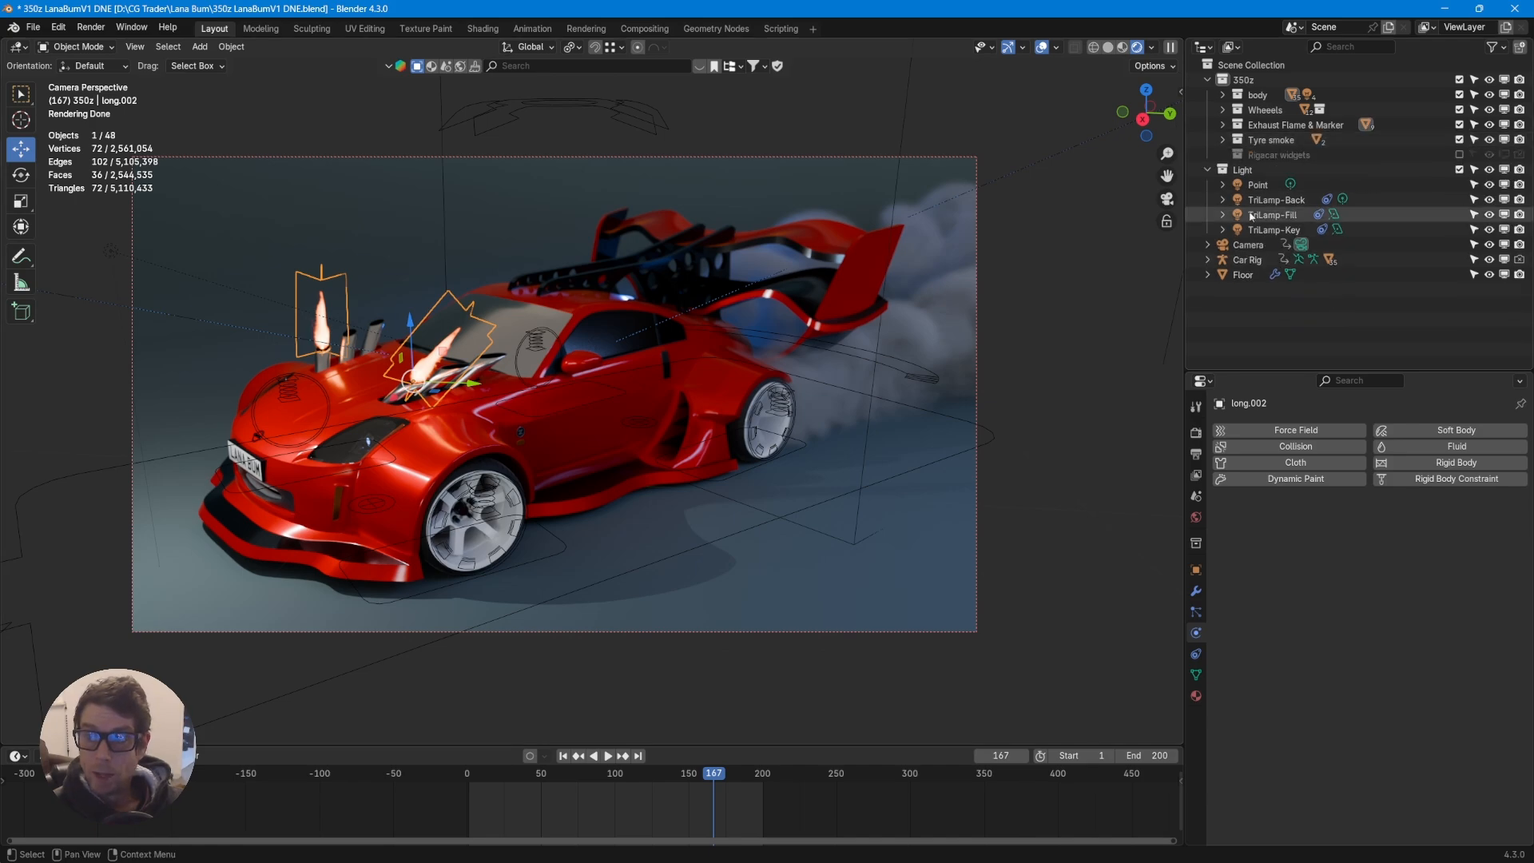
{"action": "left_click", "coordinate": [1459, 125]}
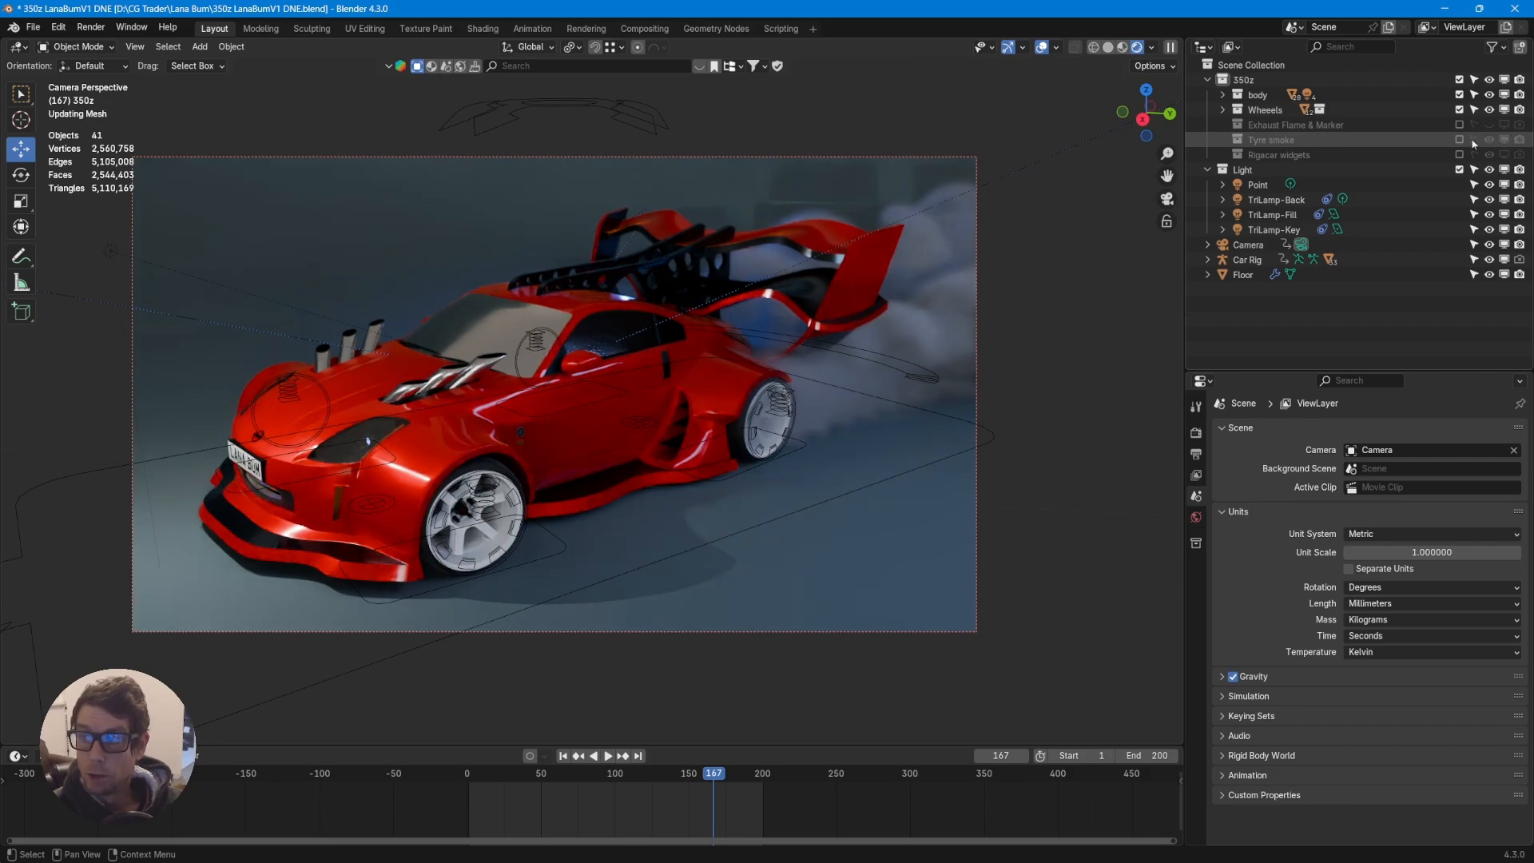
{"action": "left_click", "coordinate": [1459, 140]}
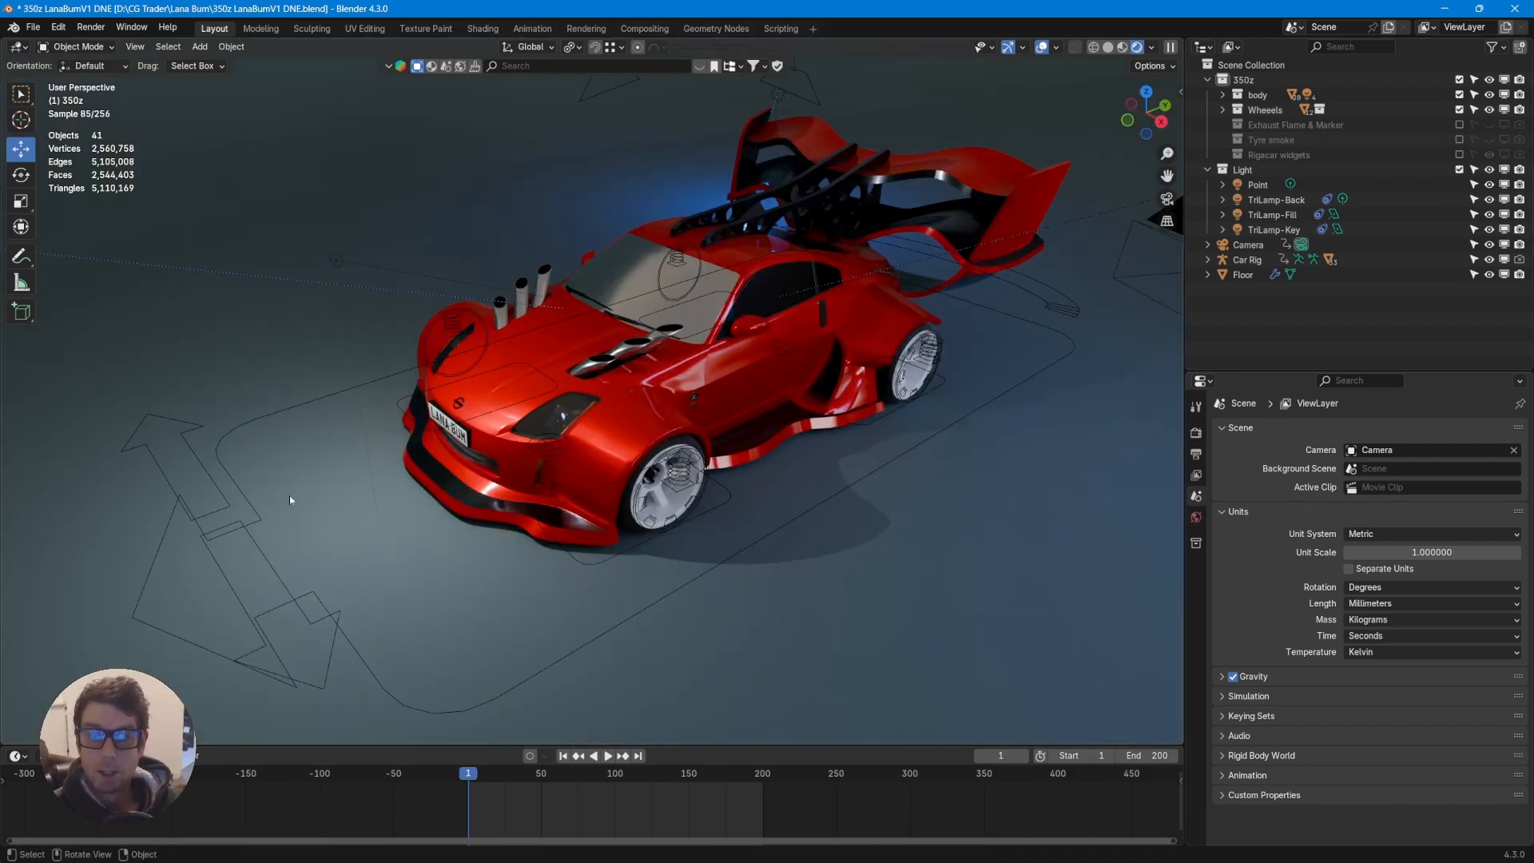
- Select the Car Rig armature, expand and collapse its hierarchy in the outliner, and switch it to Pose Mode
{"action": "left_click", "coordinate": [259, 521]}
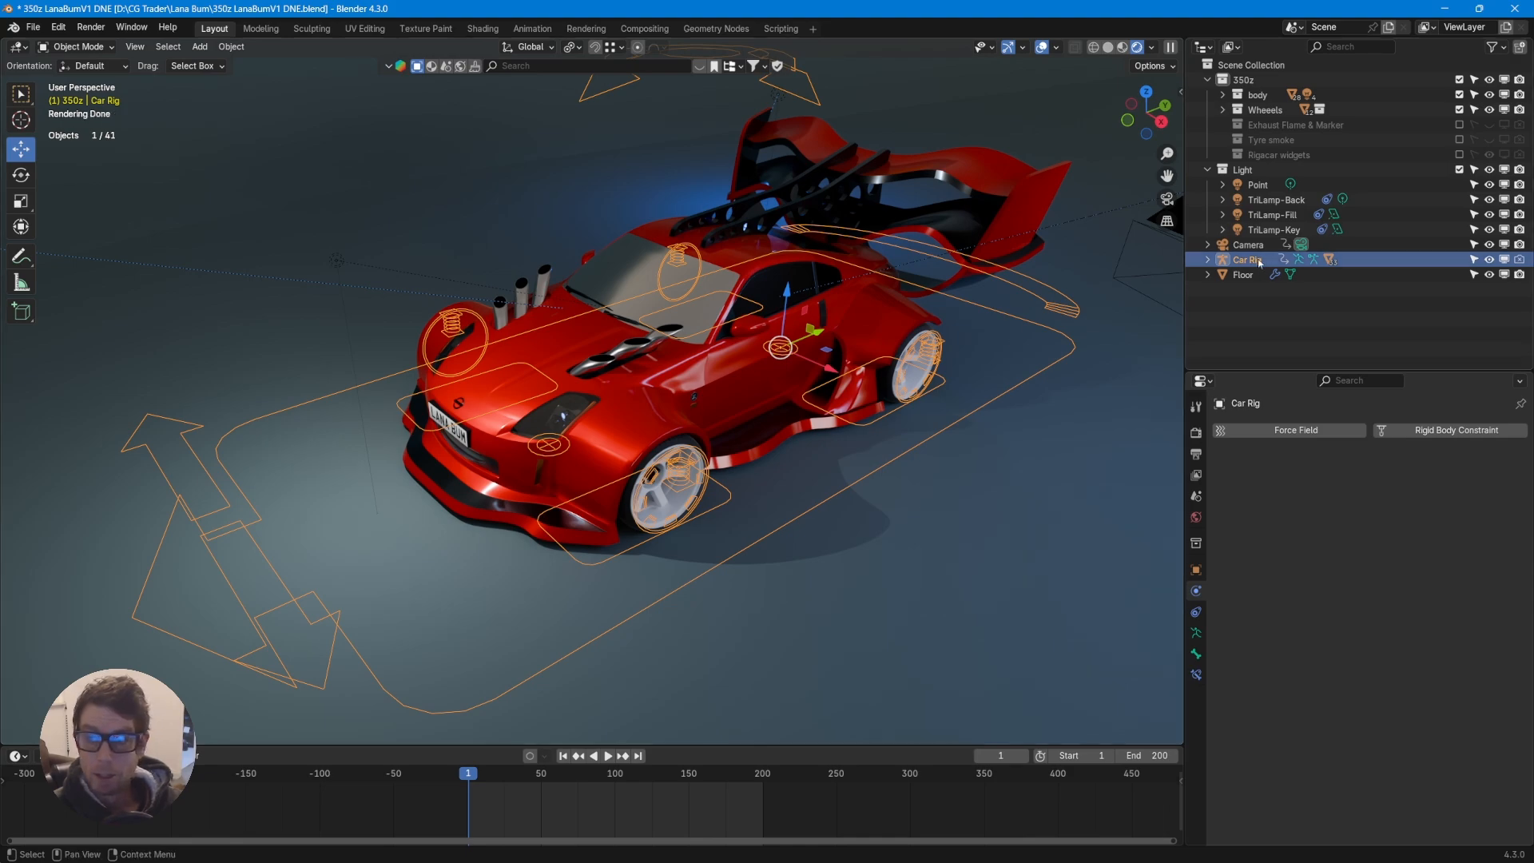
{"action": "left_click", "coordinate": [1208, 260]}
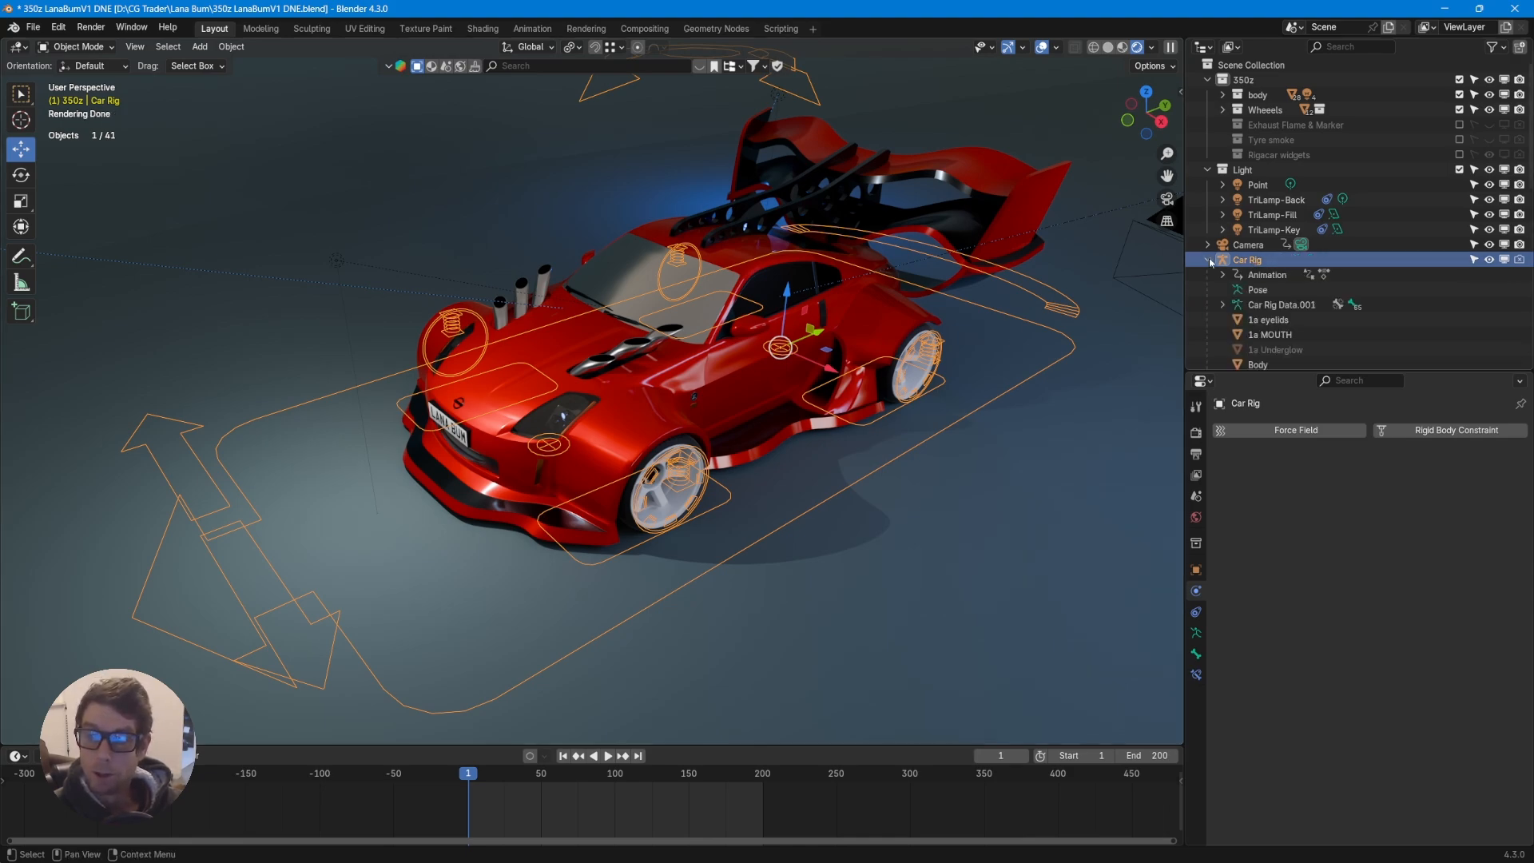
{"action": "left_click", "coordinate": [1209, 259]}
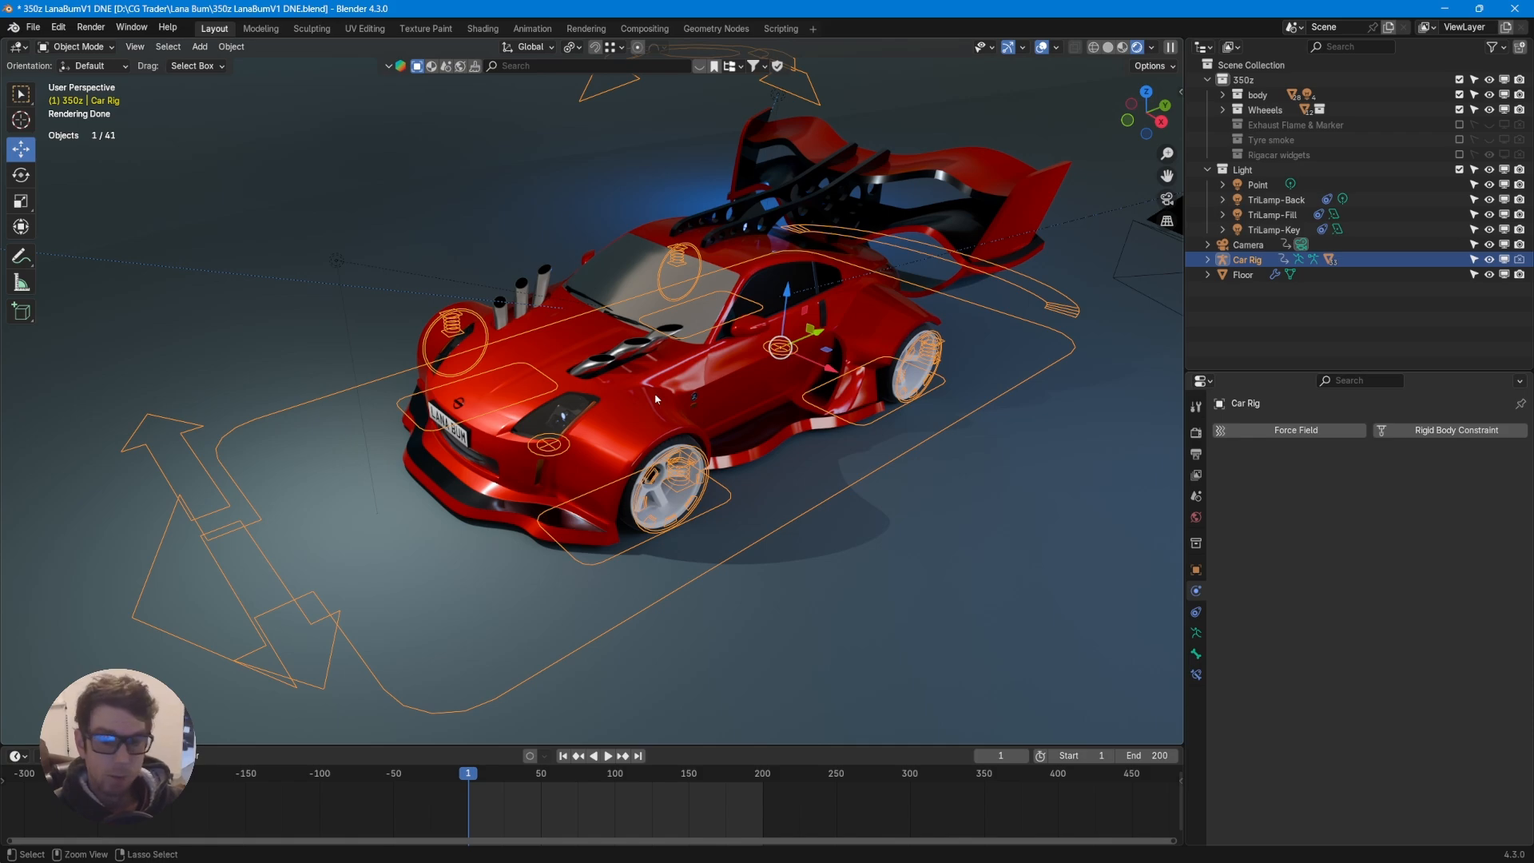
{"action": "left_click", "coordinate": [100, 47]}
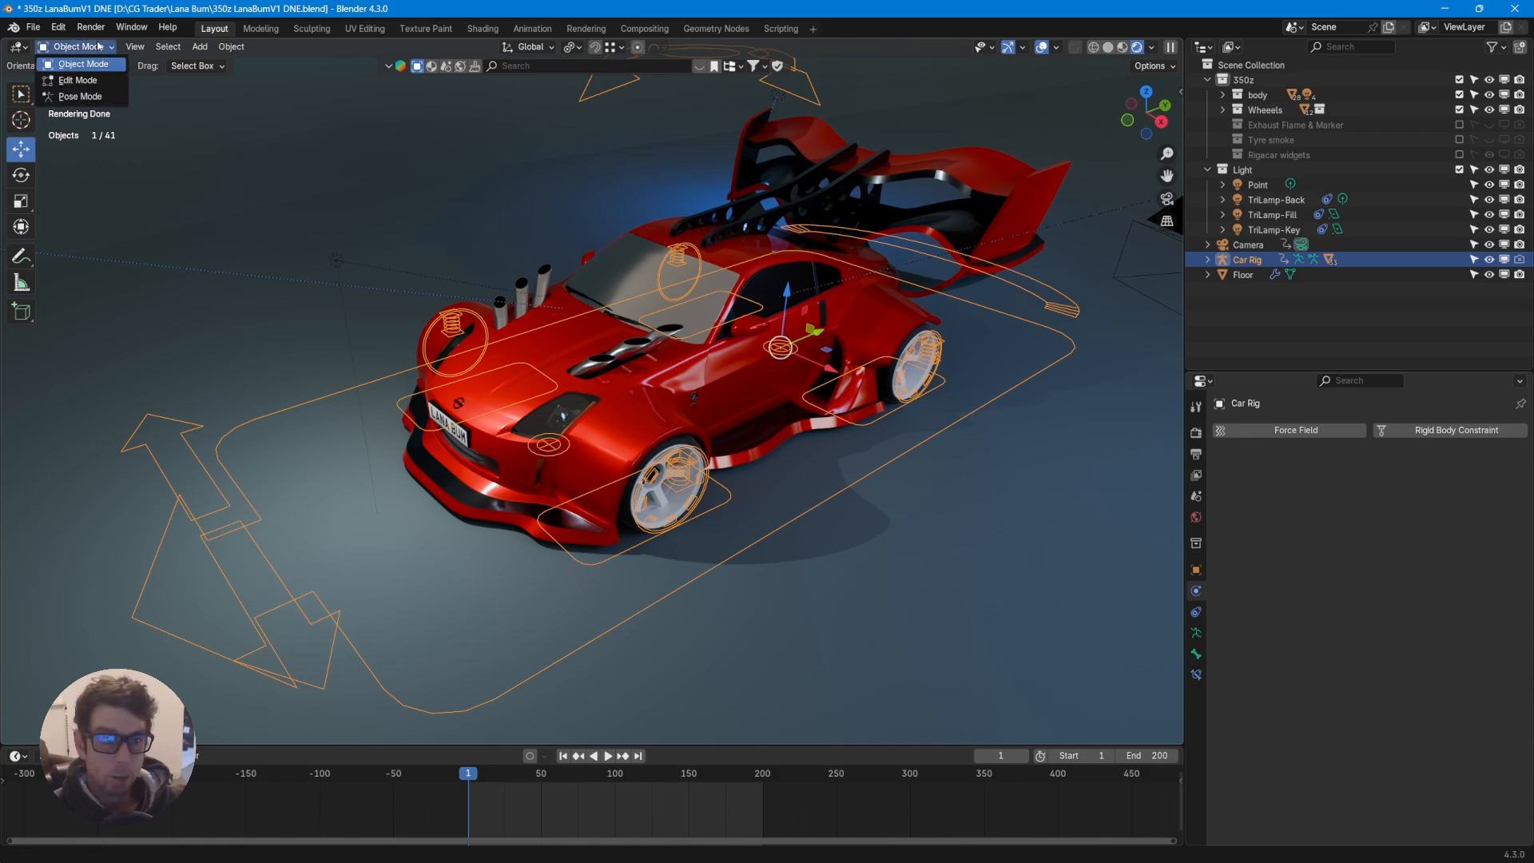
{"action": "left_click", "coordinate": [107, 97]}
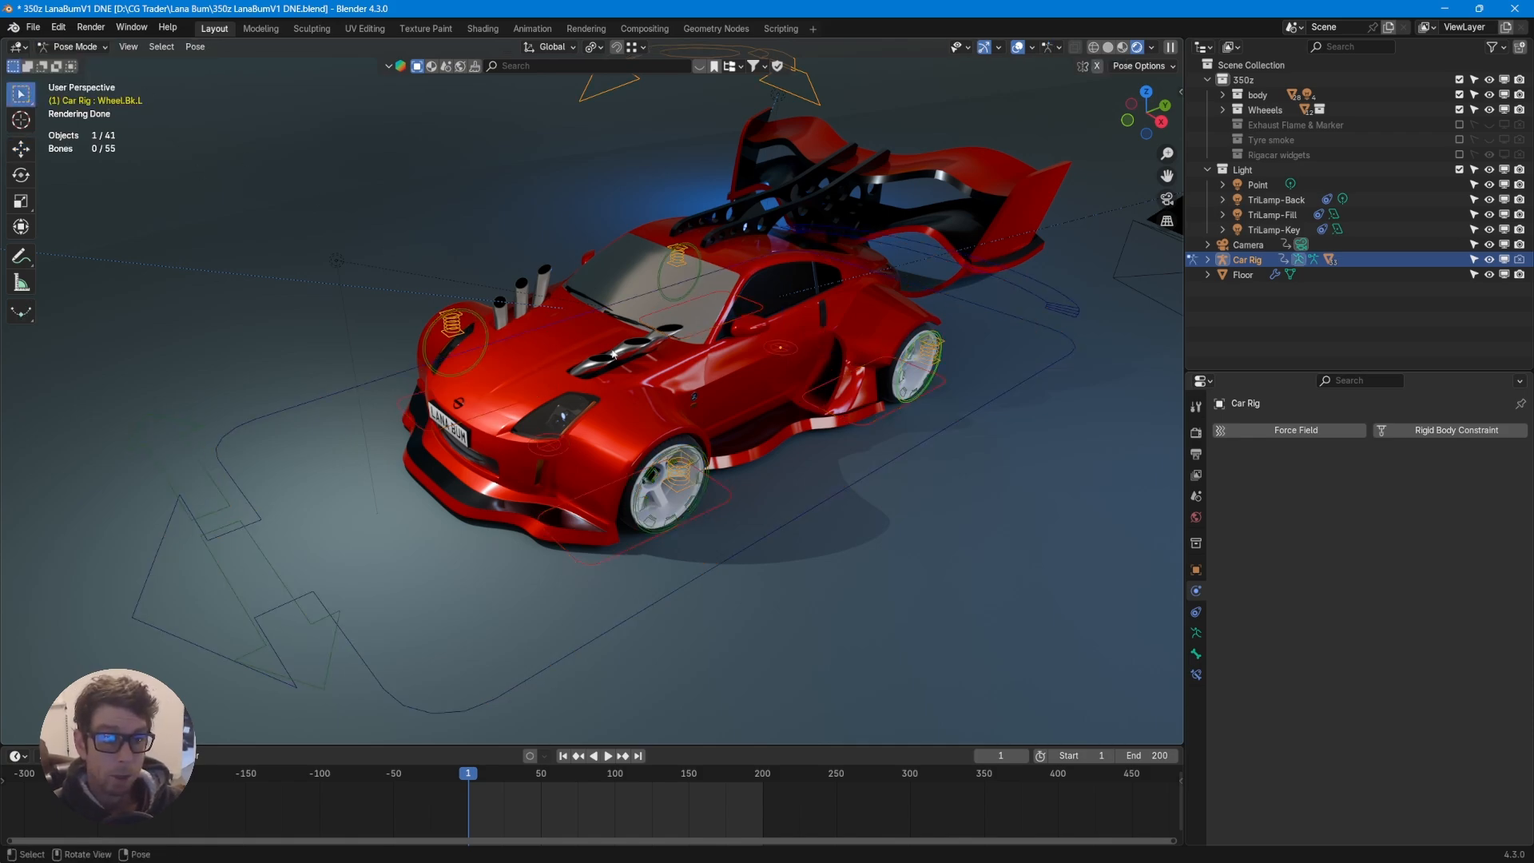
- Move the rig's Root bone about -303 mm along the global Y axis
{"action": "left_click", "coordinate": [754, 537]}
{"action": "middle_click_drag", "start_coordinate": [818, 523], "coordinate": [799, 513]}
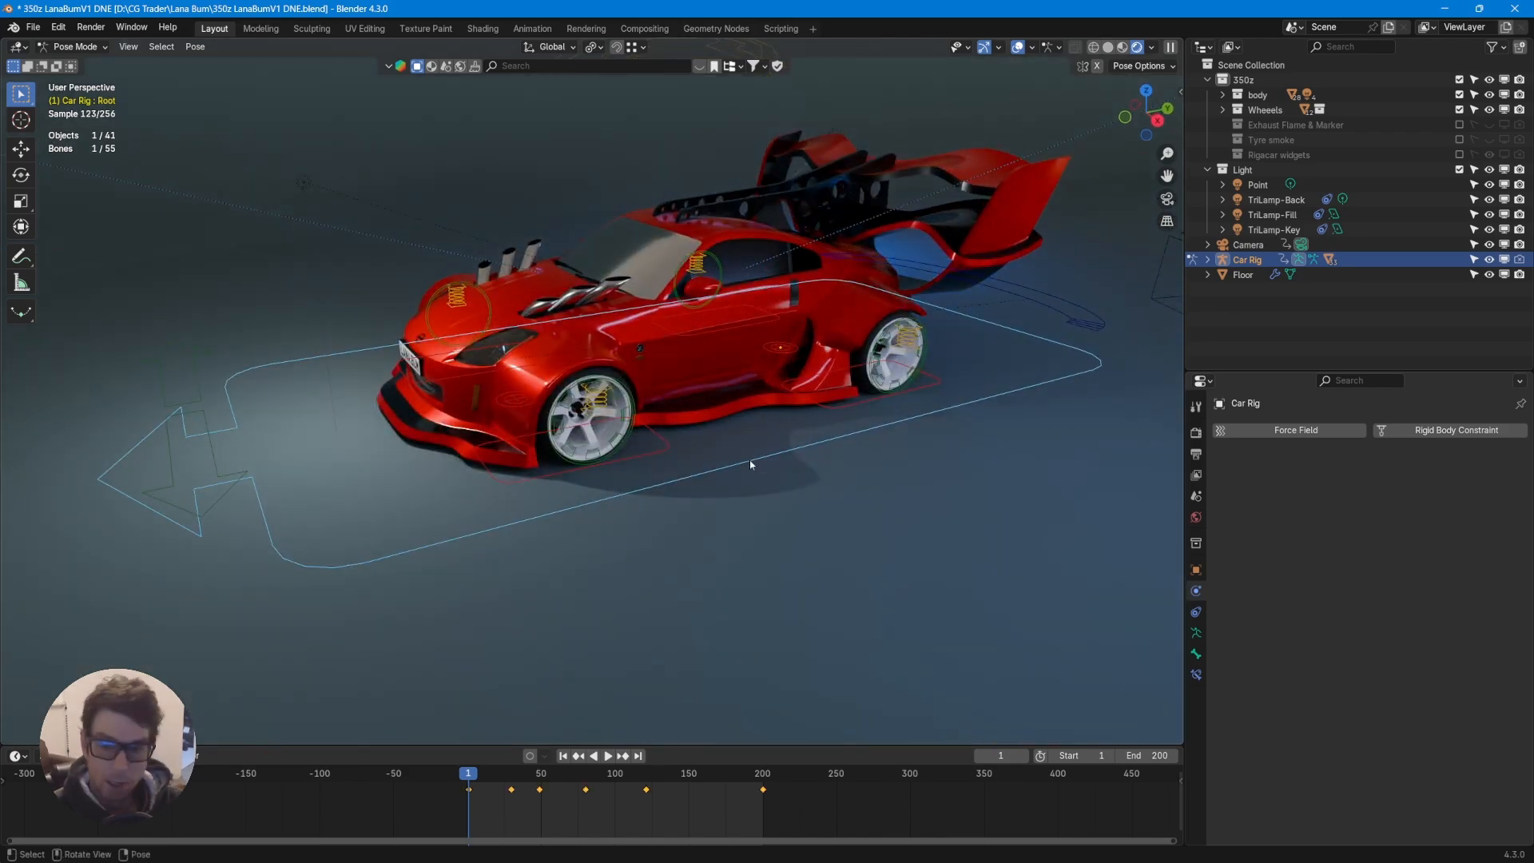
{"action": "key", "text": "g"}
{"action": "key", "text": "y"}
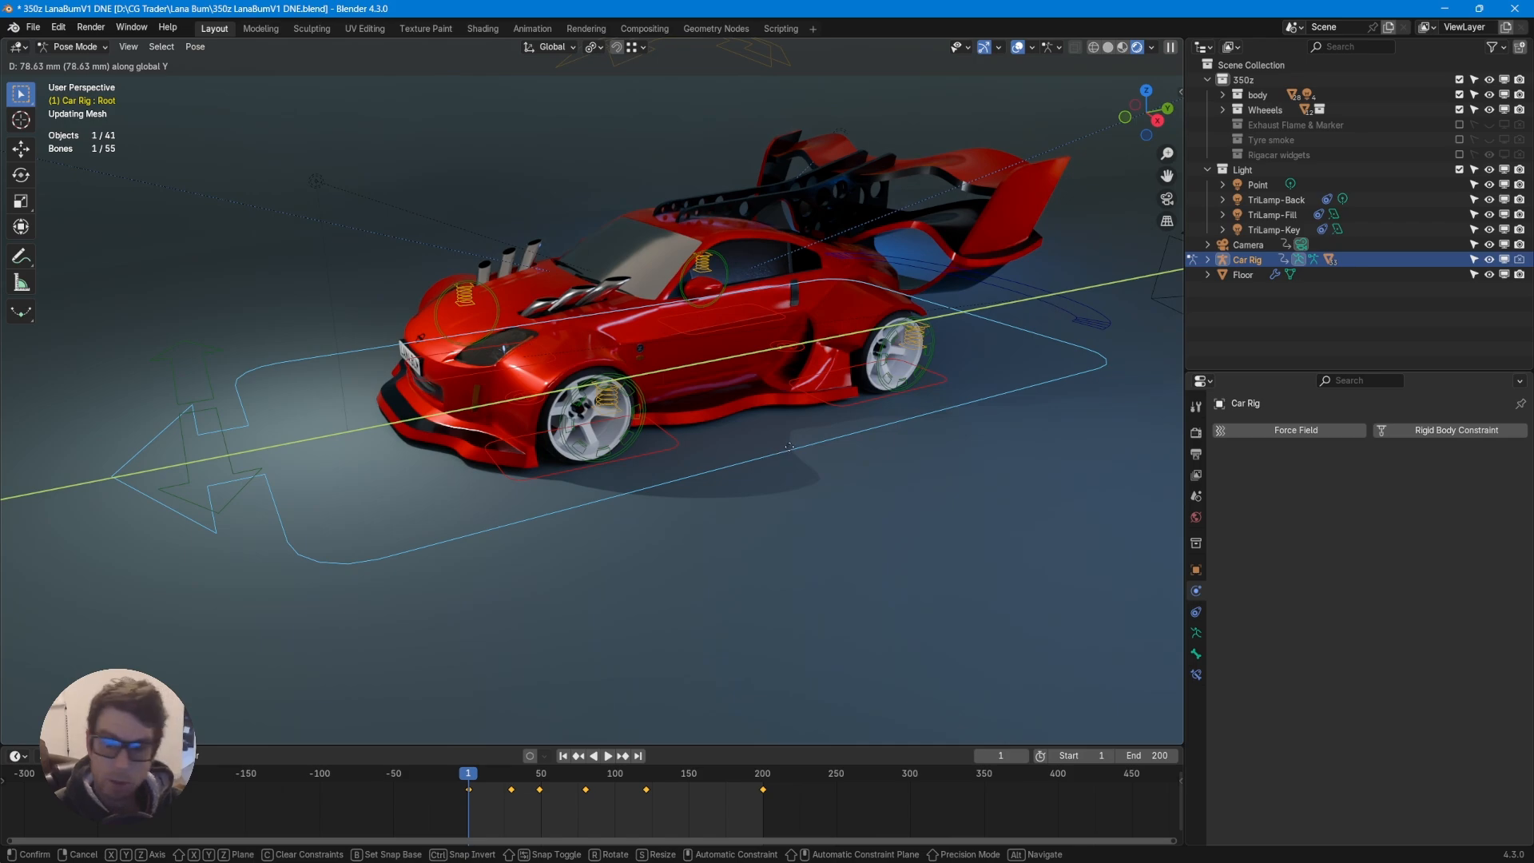
{"action": "left_click", "coordinate": [726, 472]}
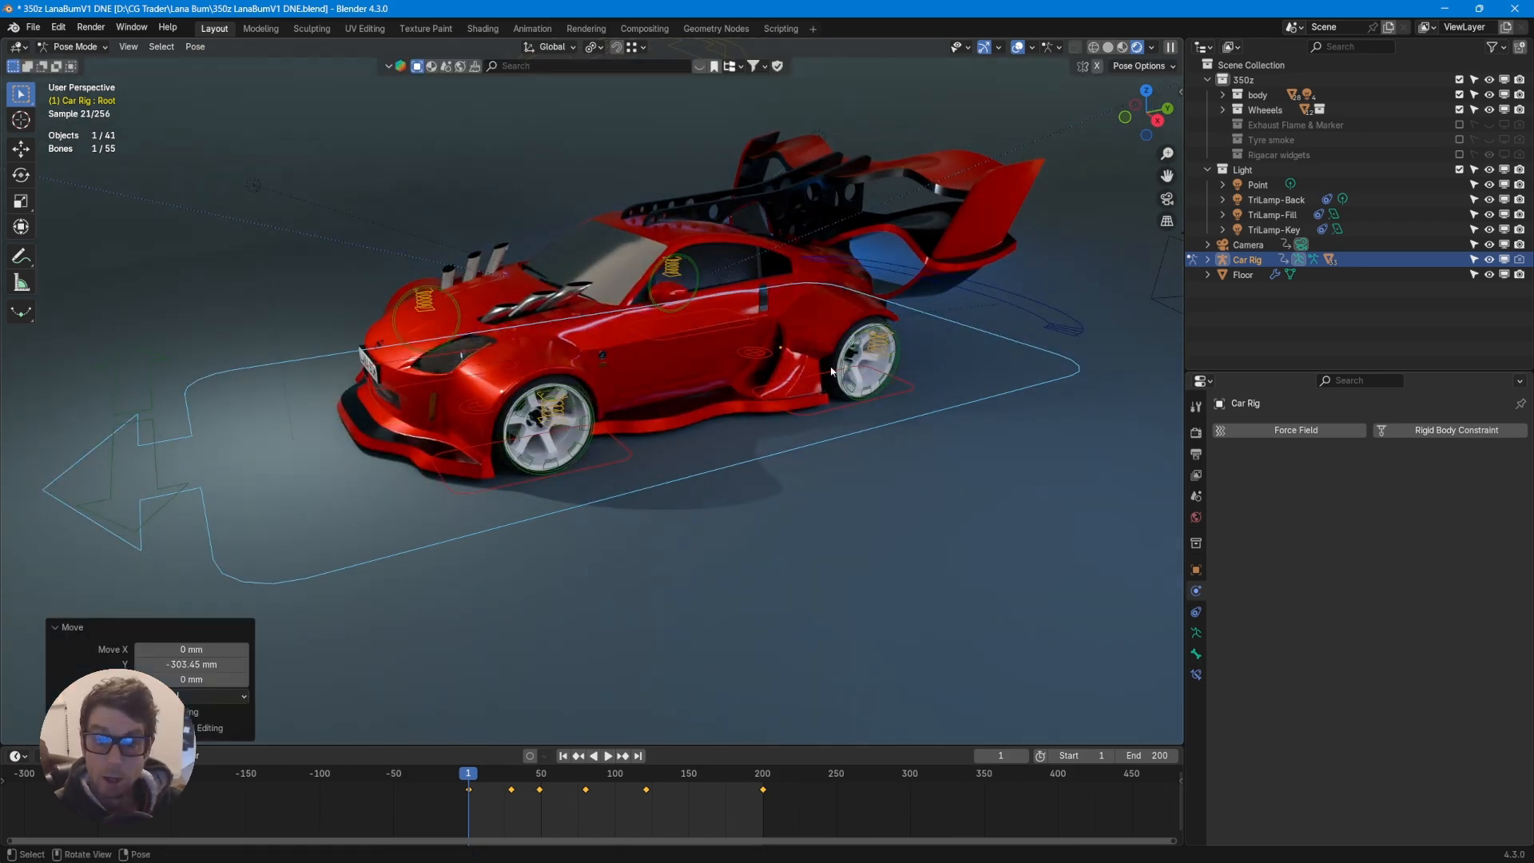
- Show the Rigacar animation settings and enable Wheels on Y axis for the car rig
{"action": "left_click", "coordinate": [1181, 91]}
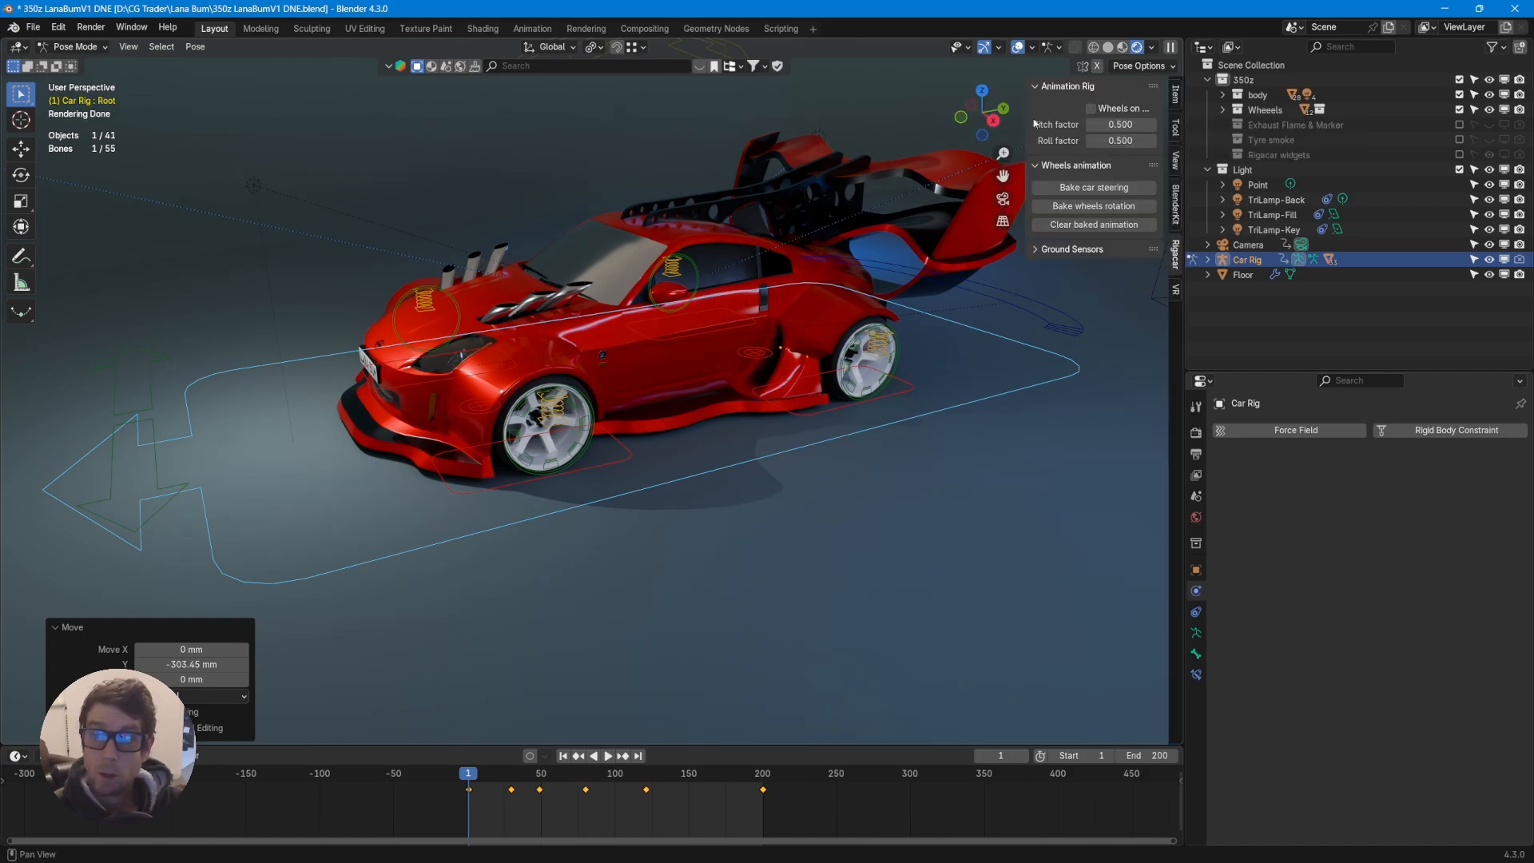
{"action": "left_click_drag", "start_coordinate": [1029, 108], "coordinate": [933, 108]}
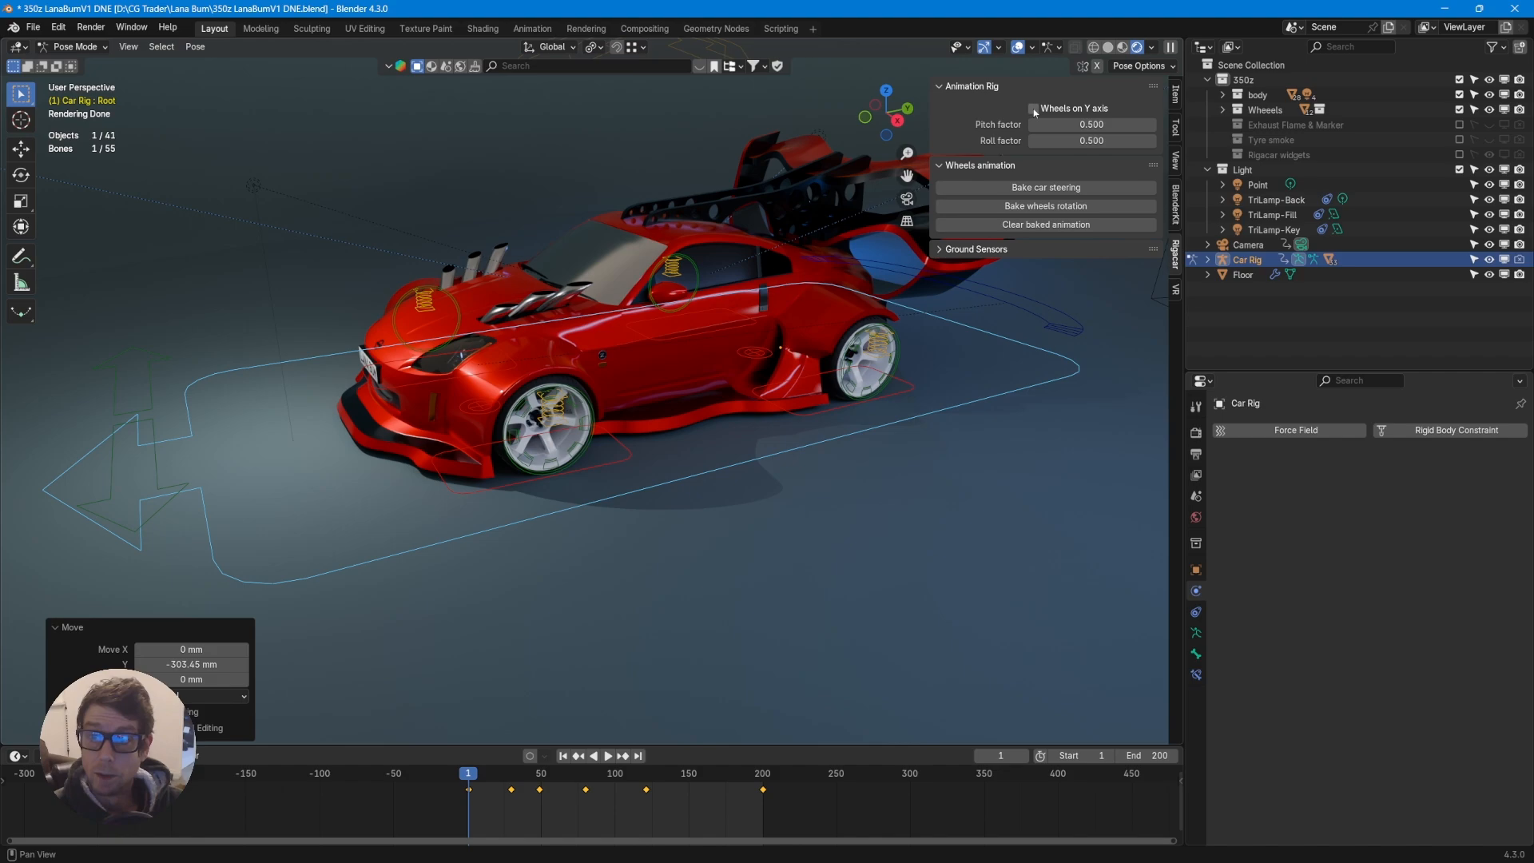
{"action": "left_click", "coordinate": [1034, 109]}
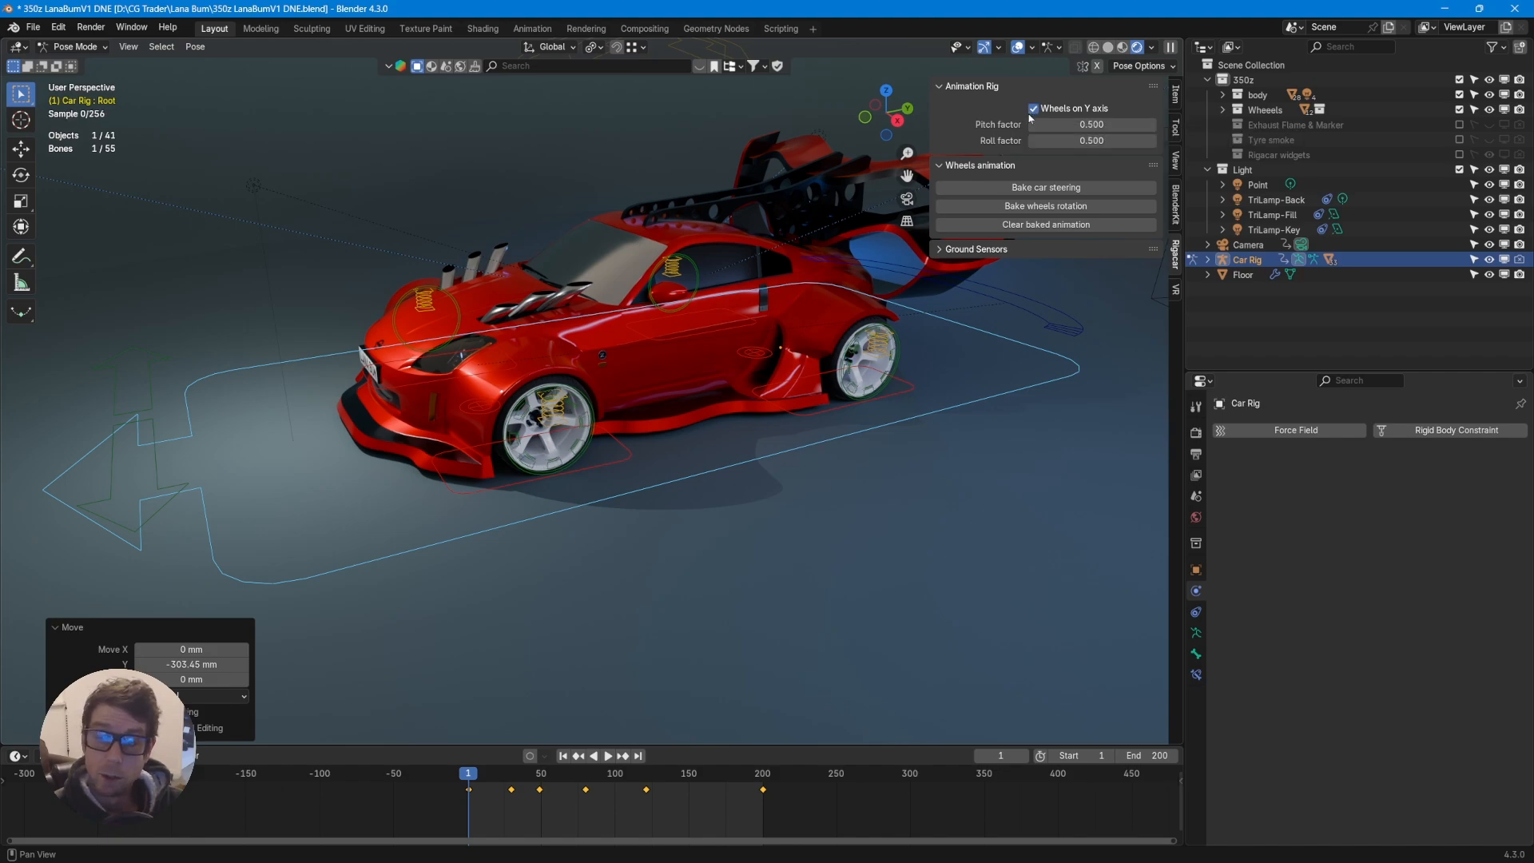
{"action": "left_click_drag", "start_coordinate": [932, 120], "coordinate": [1046, 120]}
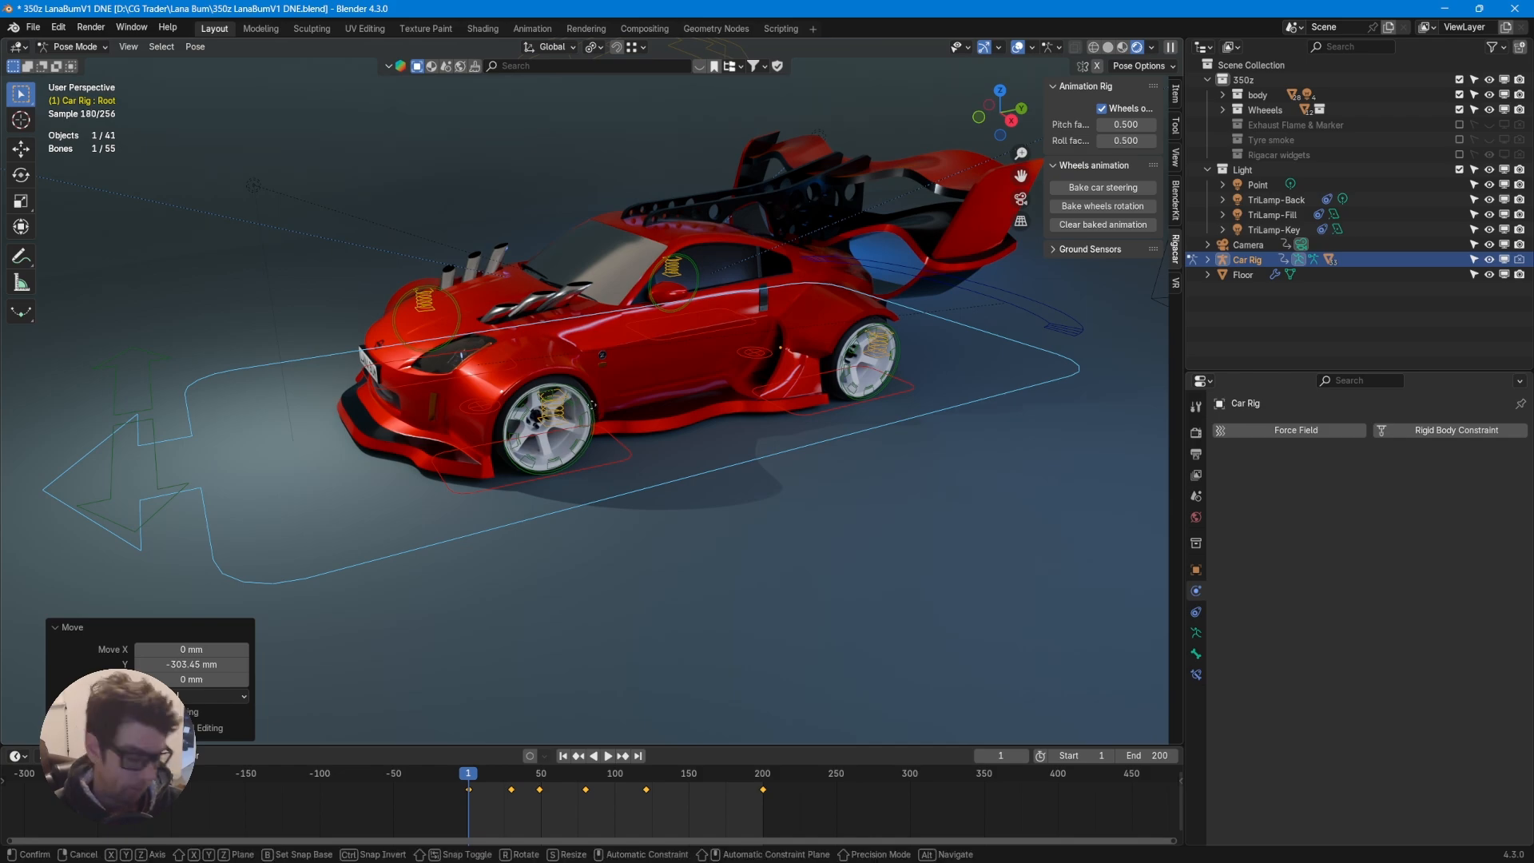
- Try moving the Root bone along Y to test the automatic wheel rotation, and cancel the move
{"action": "key", "text": "g"}
{"action": "key", "text": "y"}
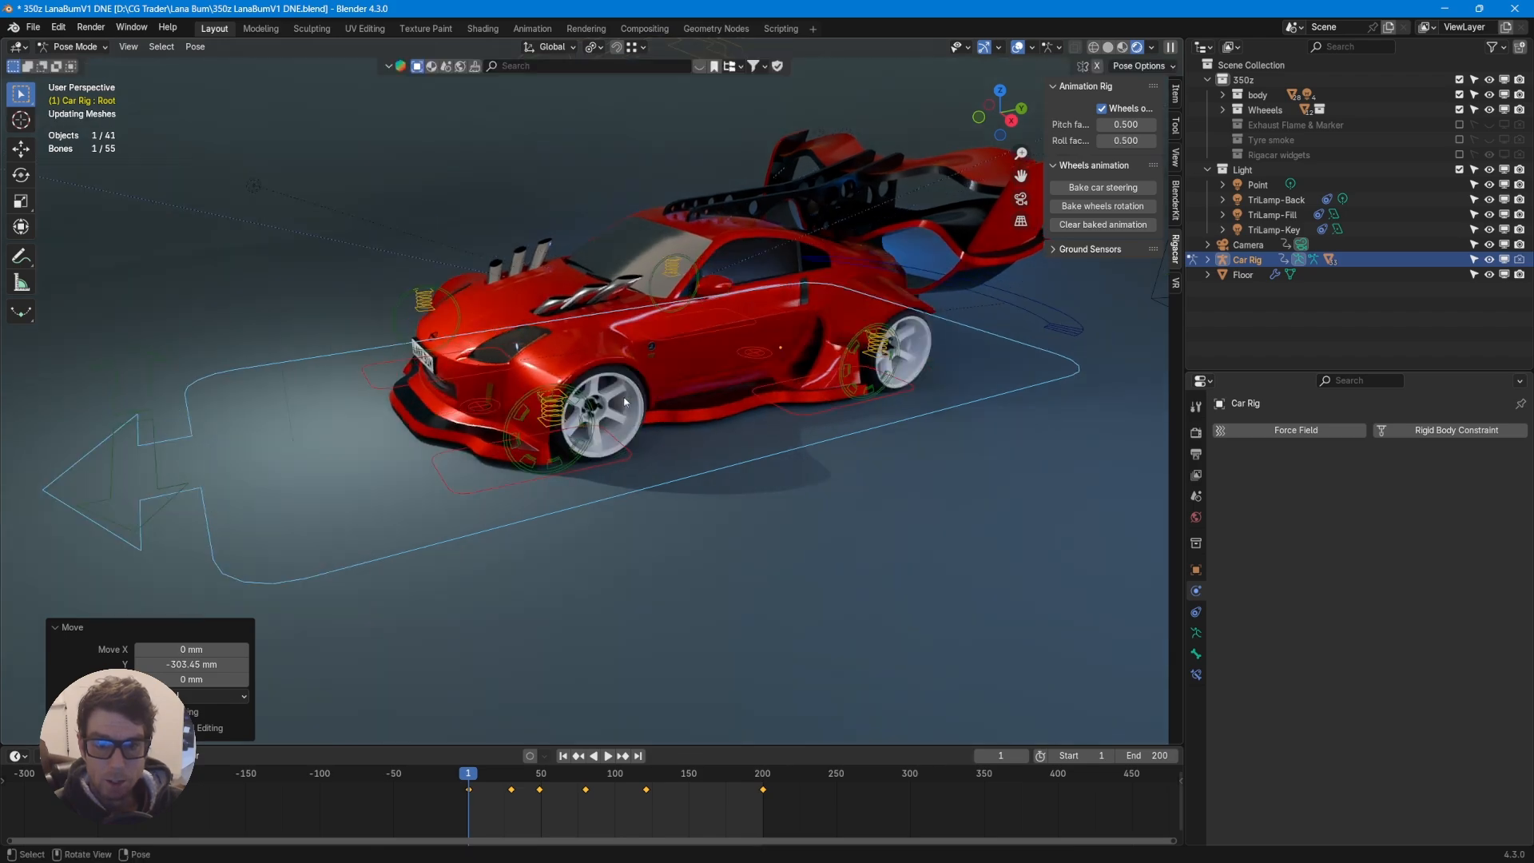
{"action": "key", "text": "Escape"}
- Select the Steering bone in front of the car, try moving it to test the front wheels, and cancel the move
{"action": "left_click", "coordinate": [155, 460]}
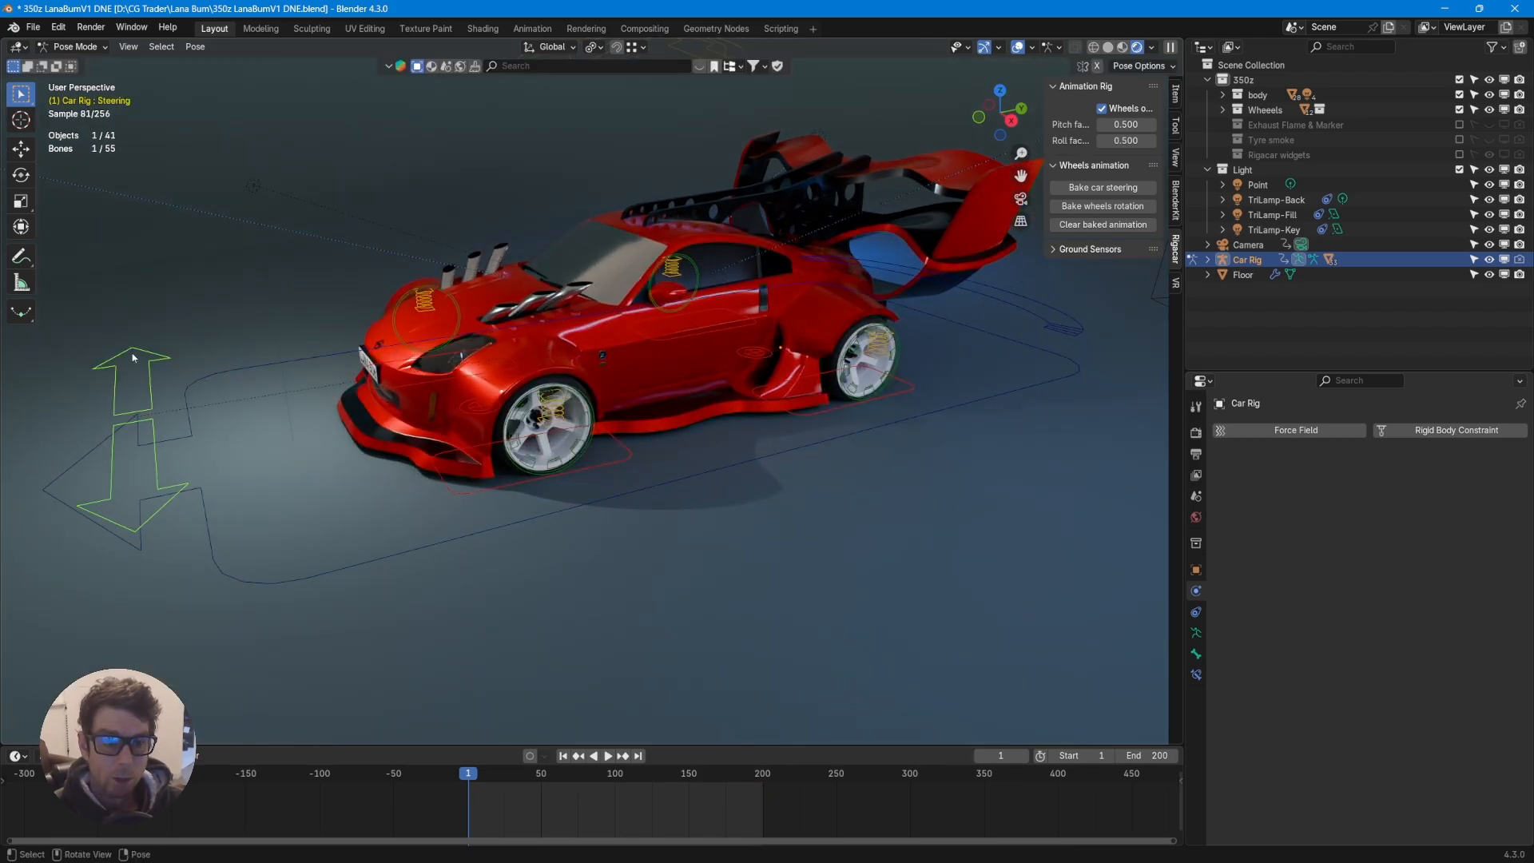
{"action": "key", "text": "g"}
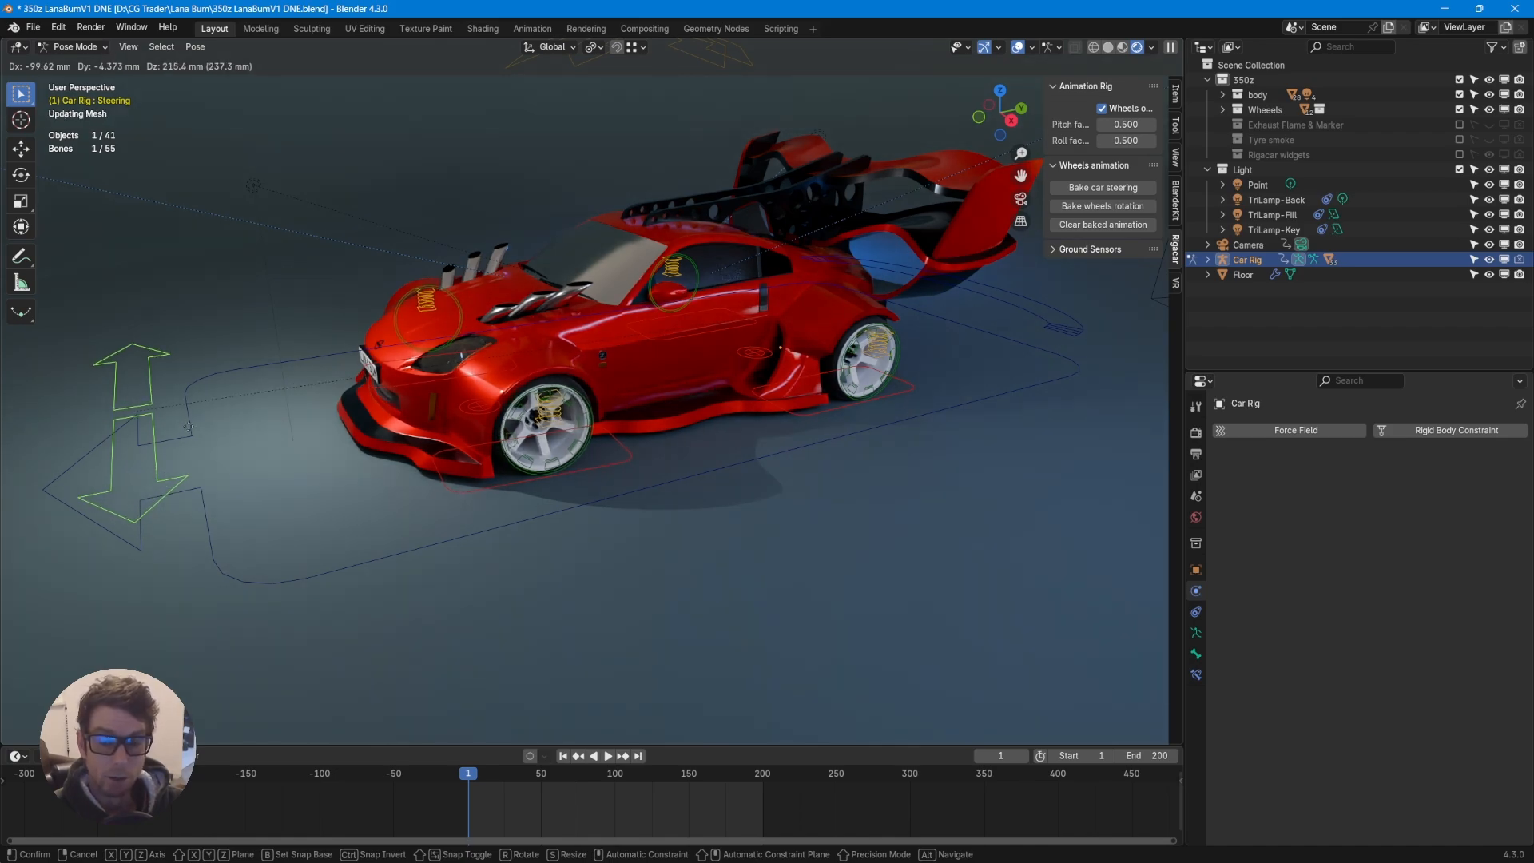
{"action": "right_click", "coordinate": [295, 411]}
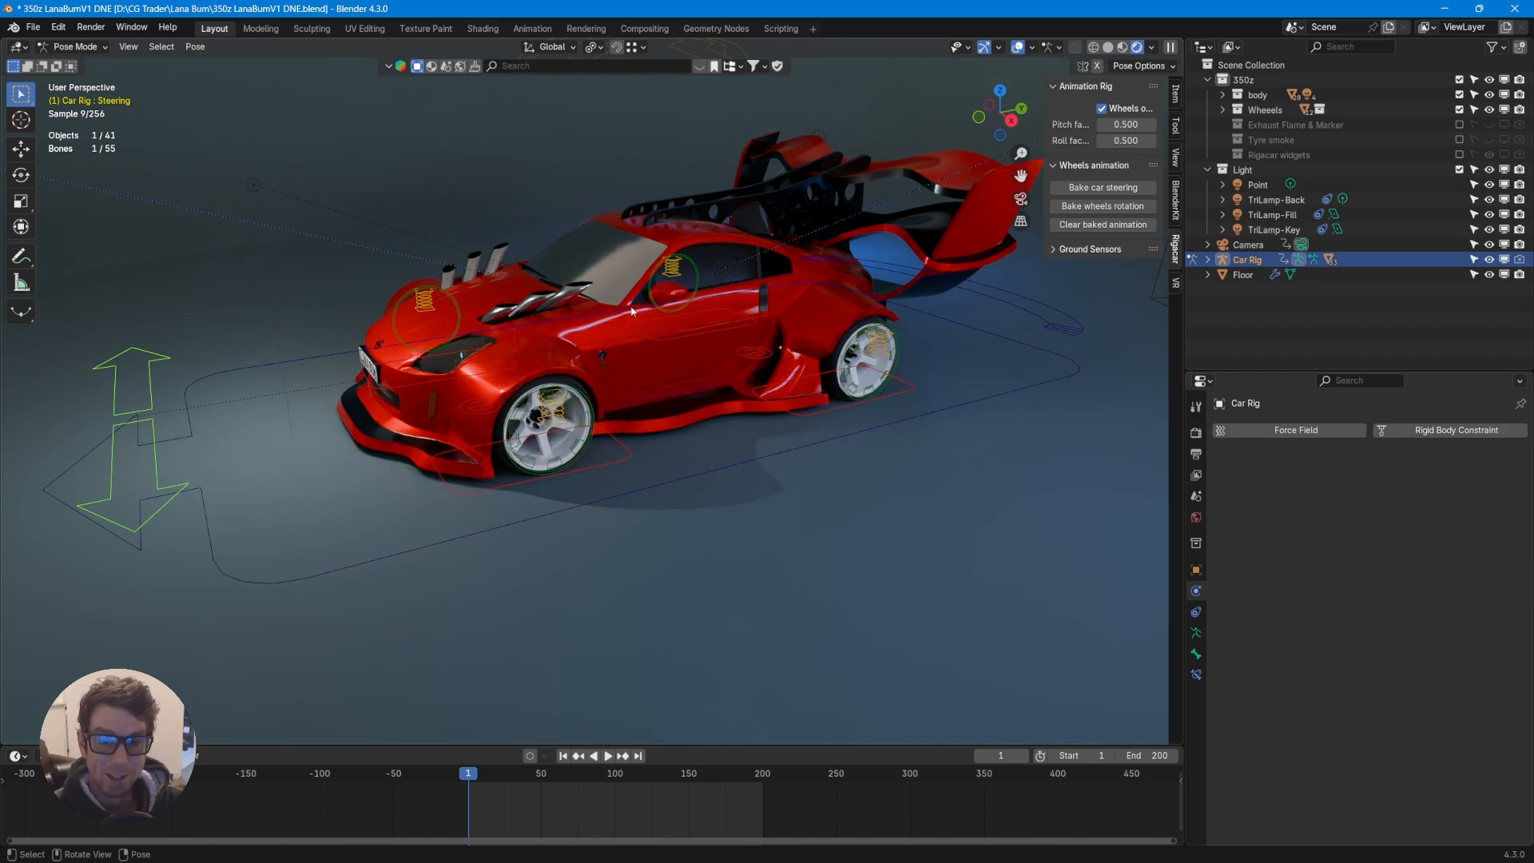
- Select the Drift bone behind the car, try rotating it to swing the car's rear, and cancel the rotation
{"action": "middle_click_drag", "start_coordinate": [881, 299], "coordinate": [842, 402]}
{"action": "left_click", "coordinate": [834, 404]}
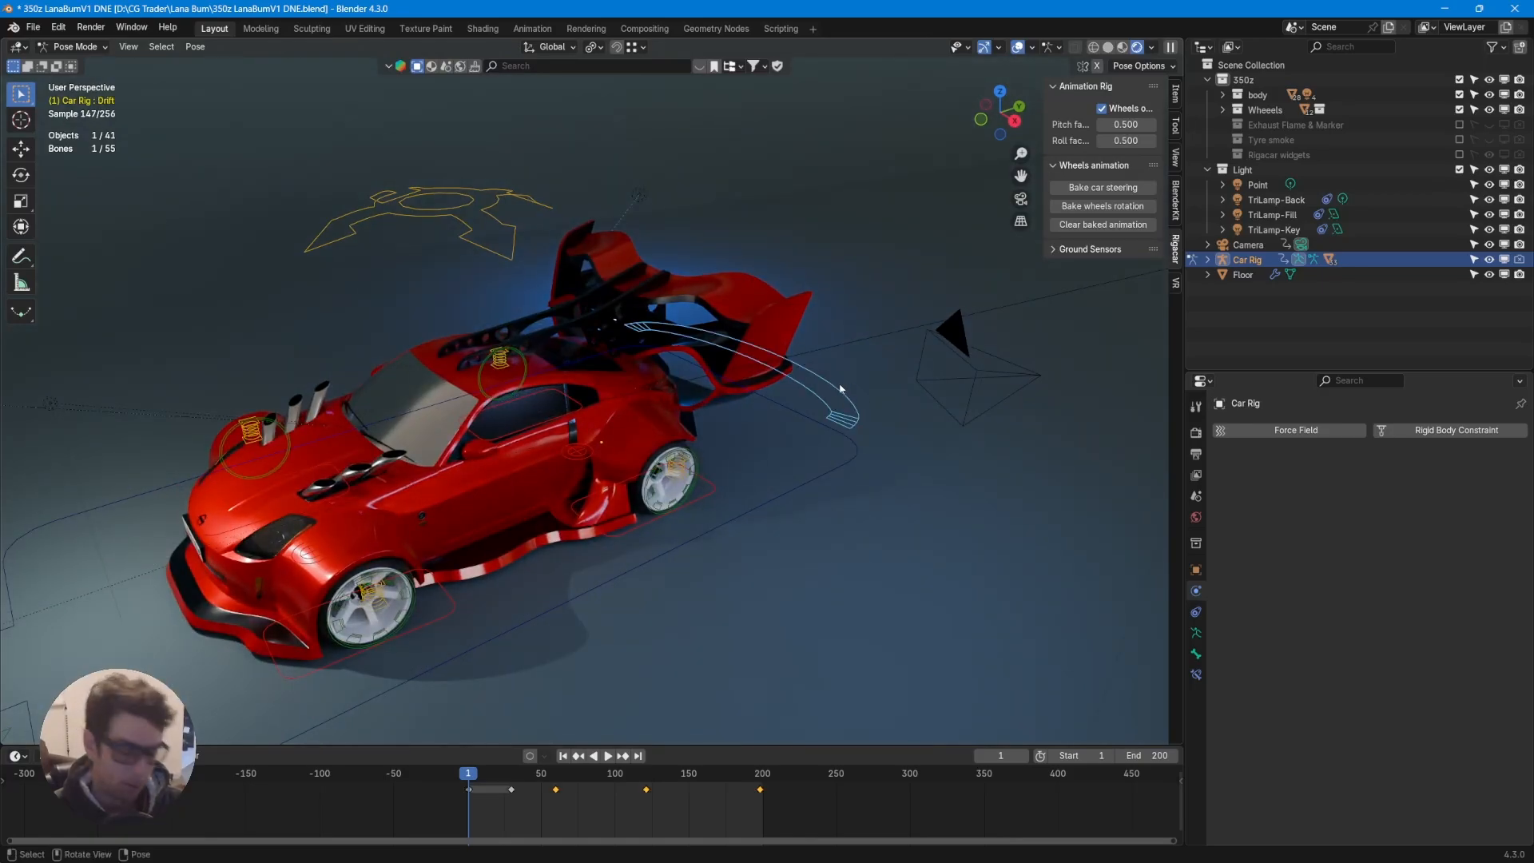
{"action": "key", "text": "r"}
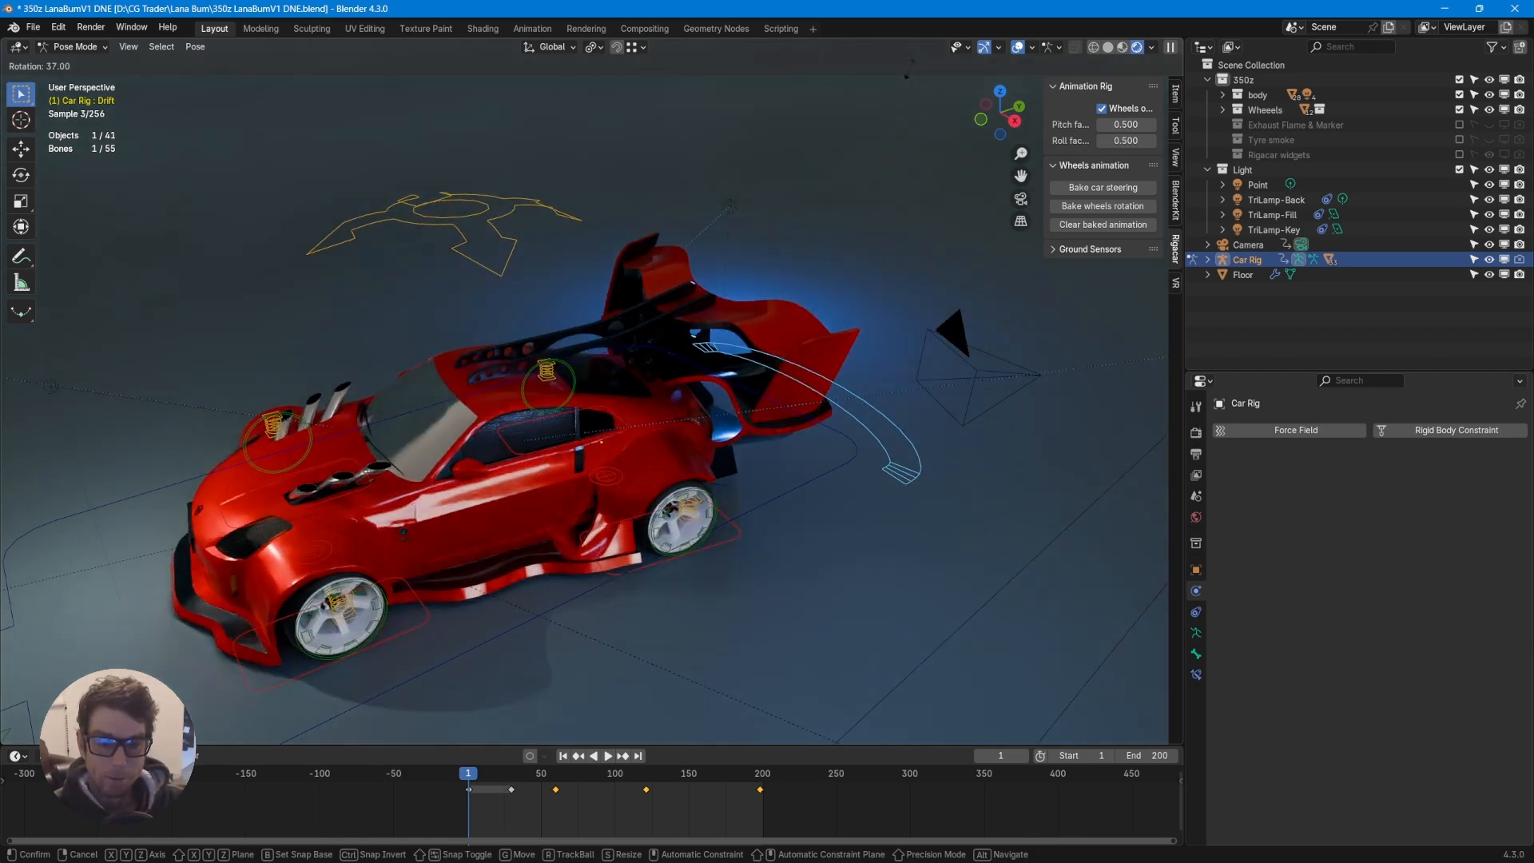
{"action": "right_click", "coordinate": [770, 104]}
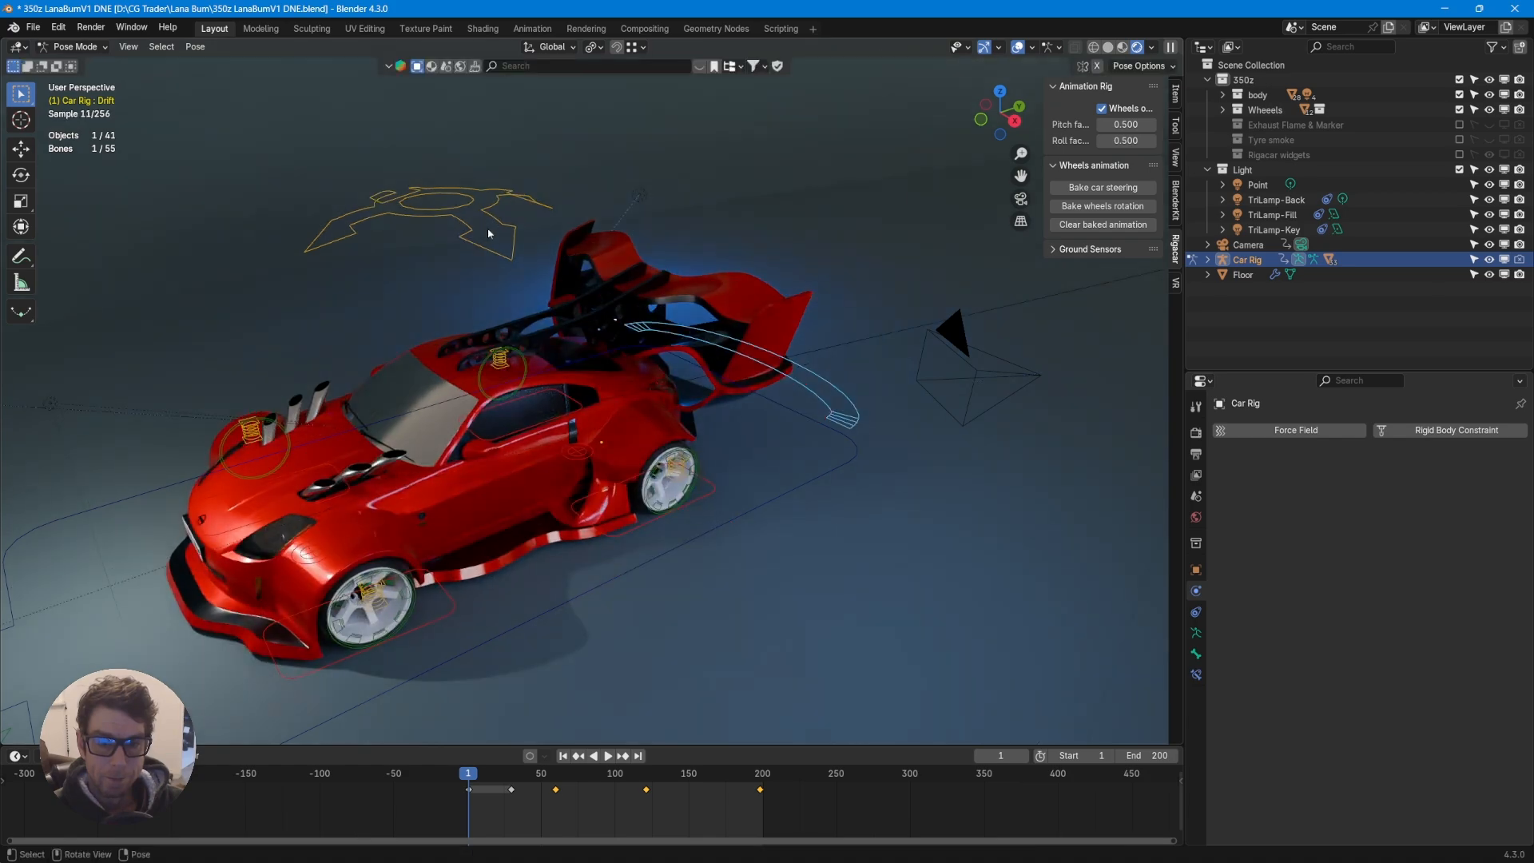
- Select the Suspension bone above the car, try moving it to test the body's pitch and roll, and inspect the rig
{"action": "left_click", "coordinate": [485, 212]}
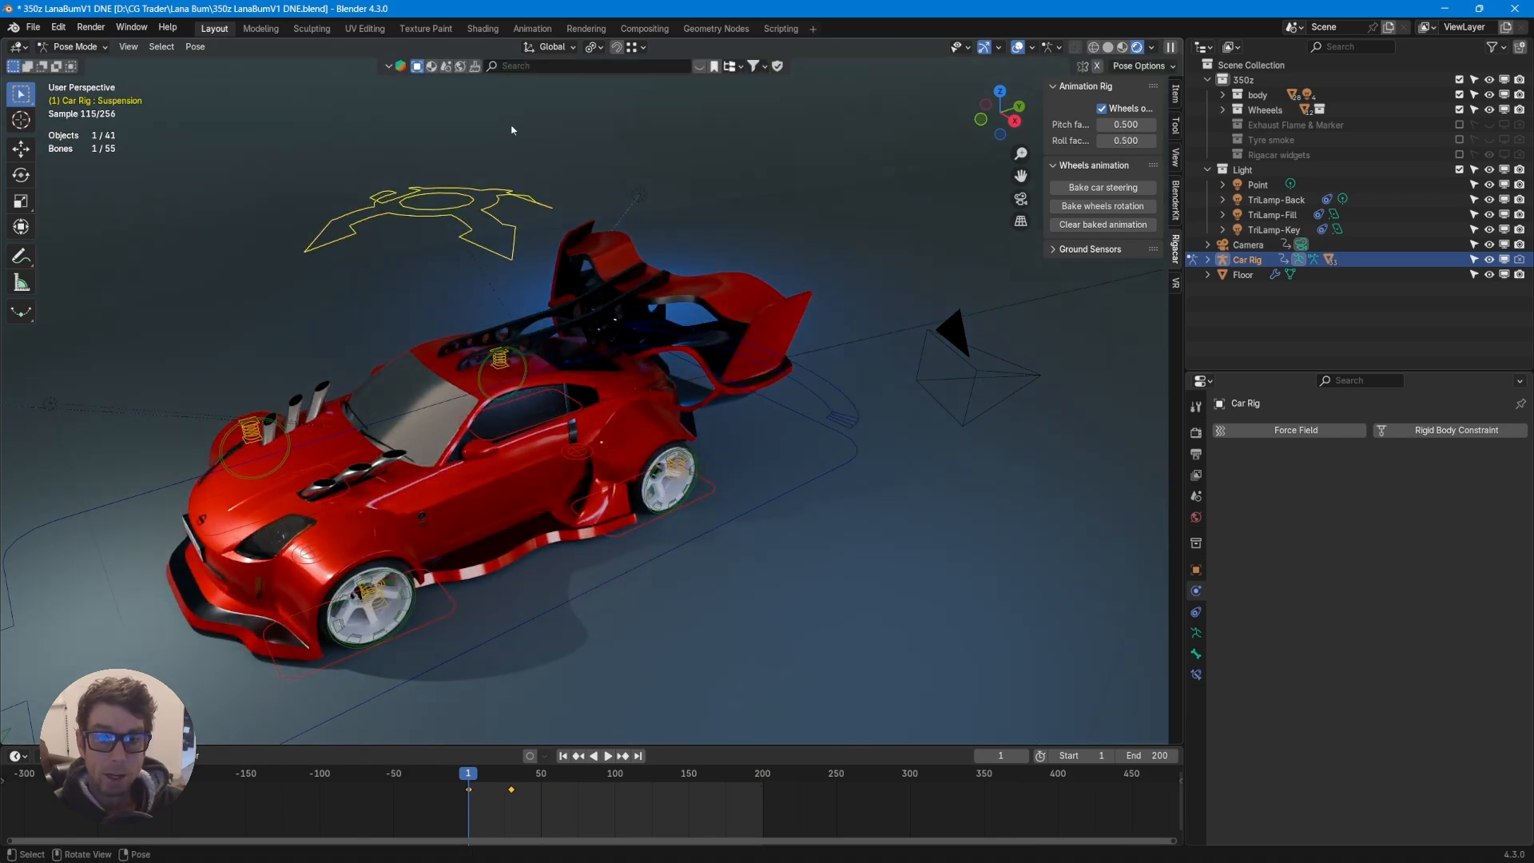
{"action": "key", "text": "g"}
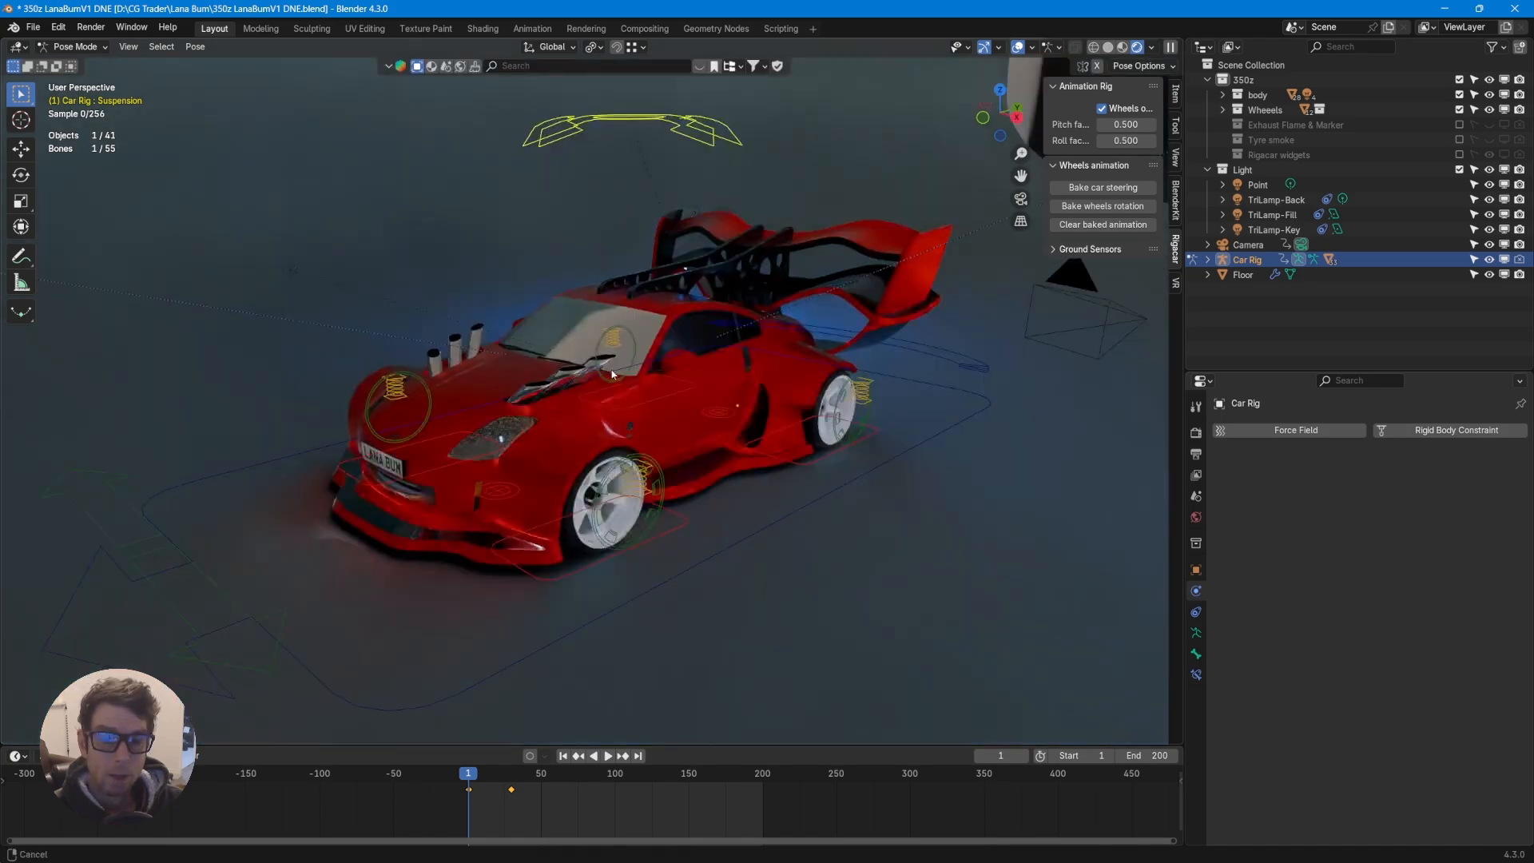
{"action": "middle_click_drag", "start_coordinate": [613, 373], "coordinate": [852, 387]}
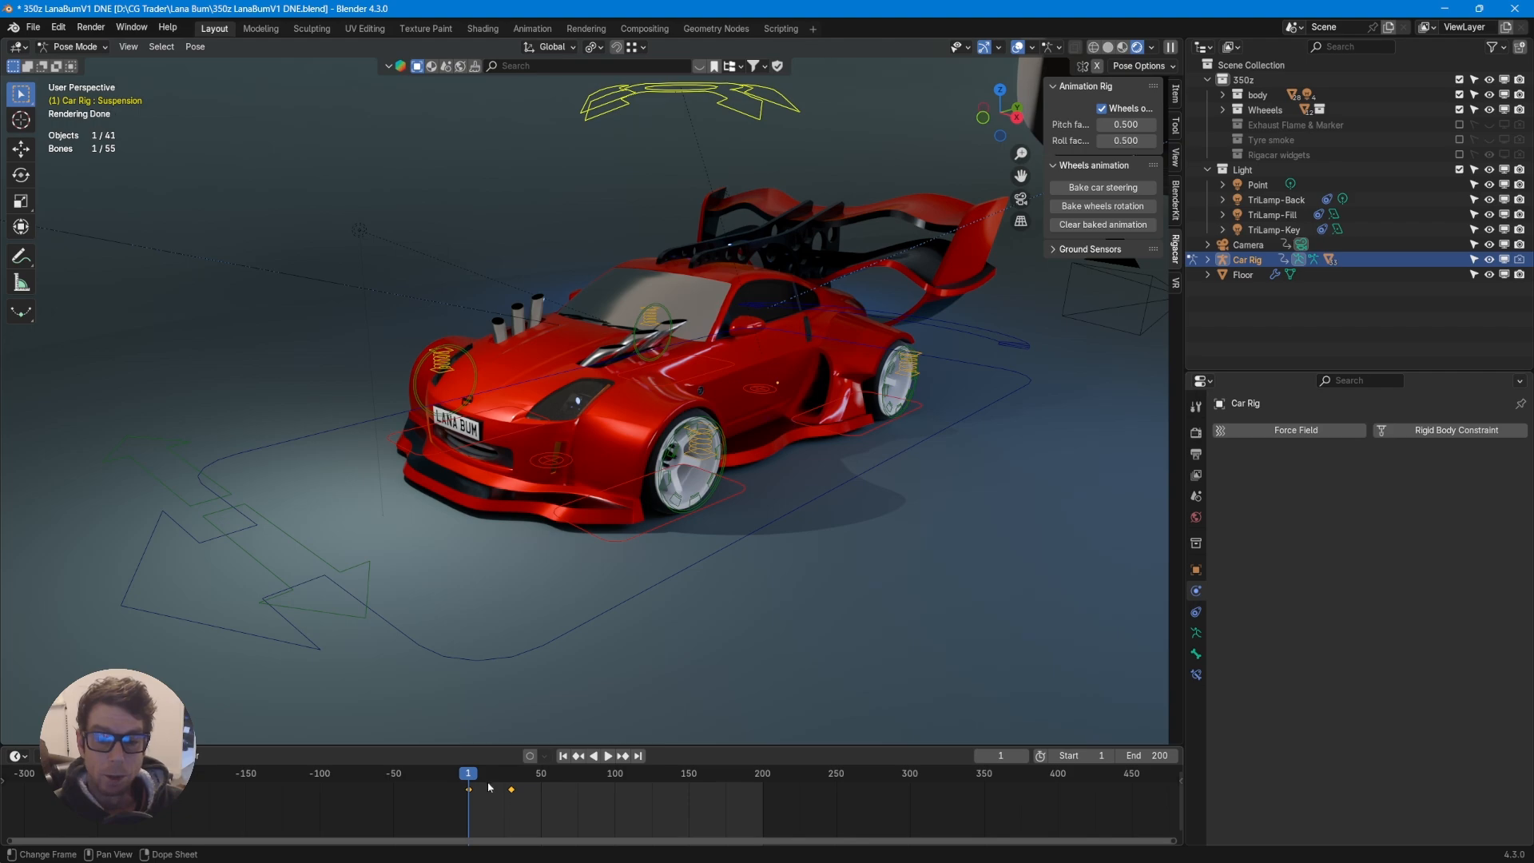
{"action": "scroll", "coordinate": [866, 322], "scroll_direction": "down", "scroll_amount": 2}
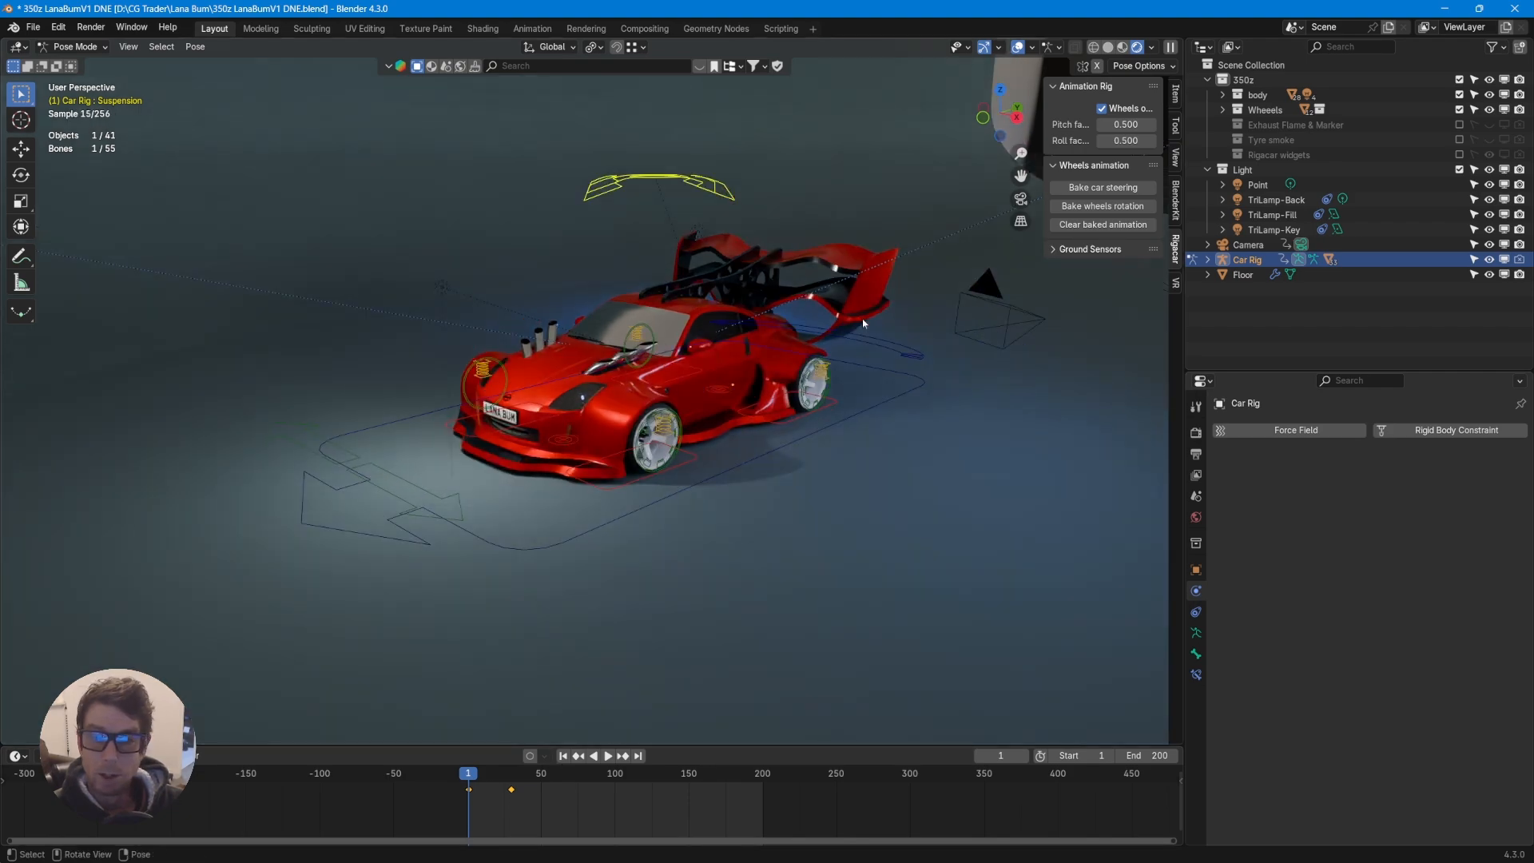
{"action": "scroll", "coordinate": [863, 324], "scroll_direction": "up", "scroll_amount": 2}
{"action": "middle_click_drag", "start_coordinate": [861, 323], "coordinate": [242, 362]}
- Return to Object Mode, select the car body and set the 350Z_Car Paint With Flakes base color to blue, hex #0031E7FF
{"action": "key", "text": "ctrl+Tab"}
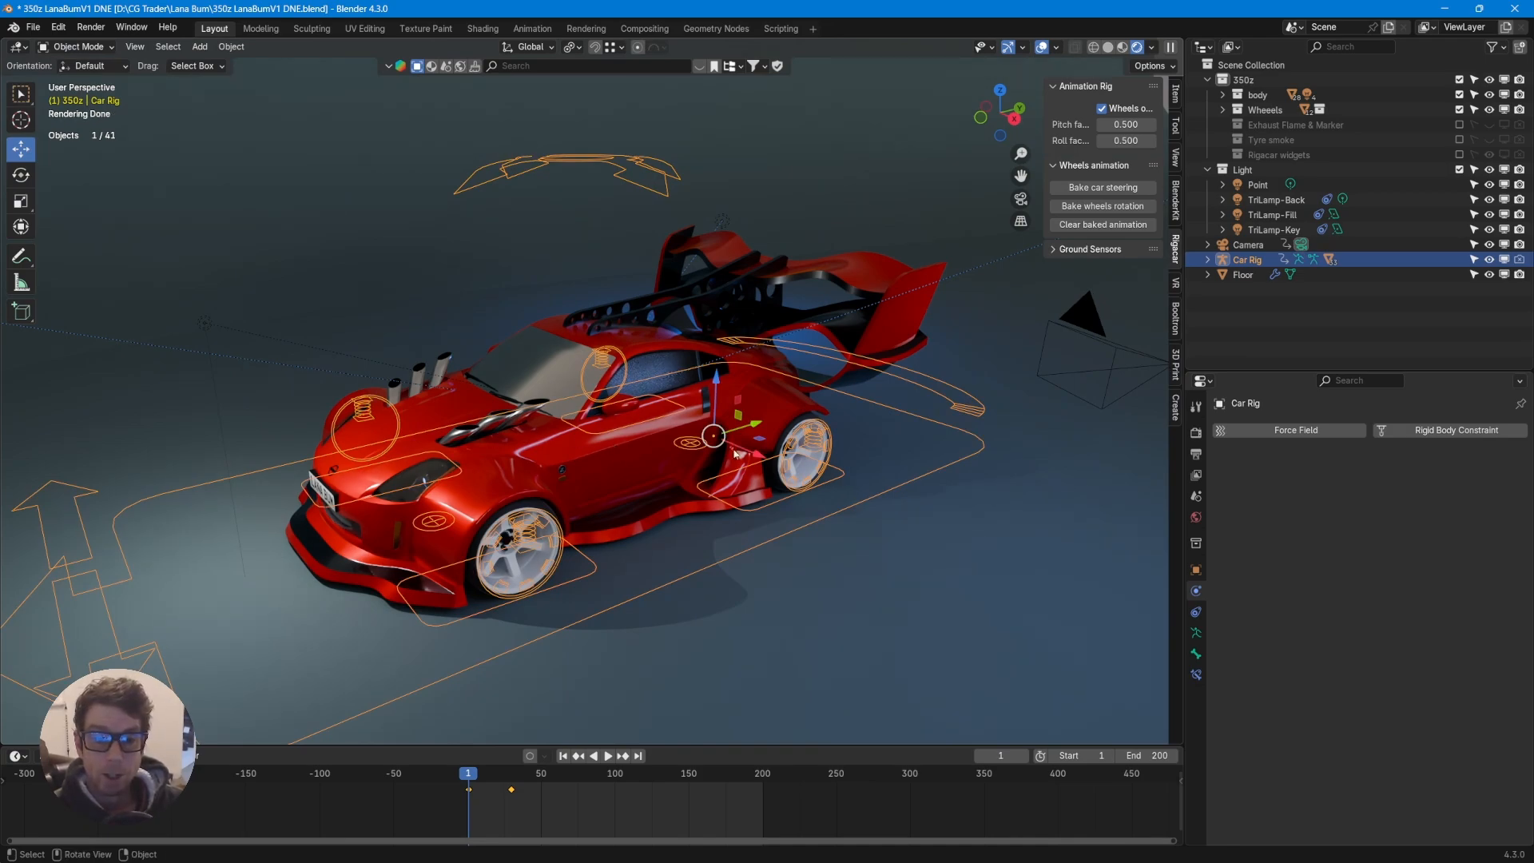
{"action": "left_click", "coordinate": [482, 502]}
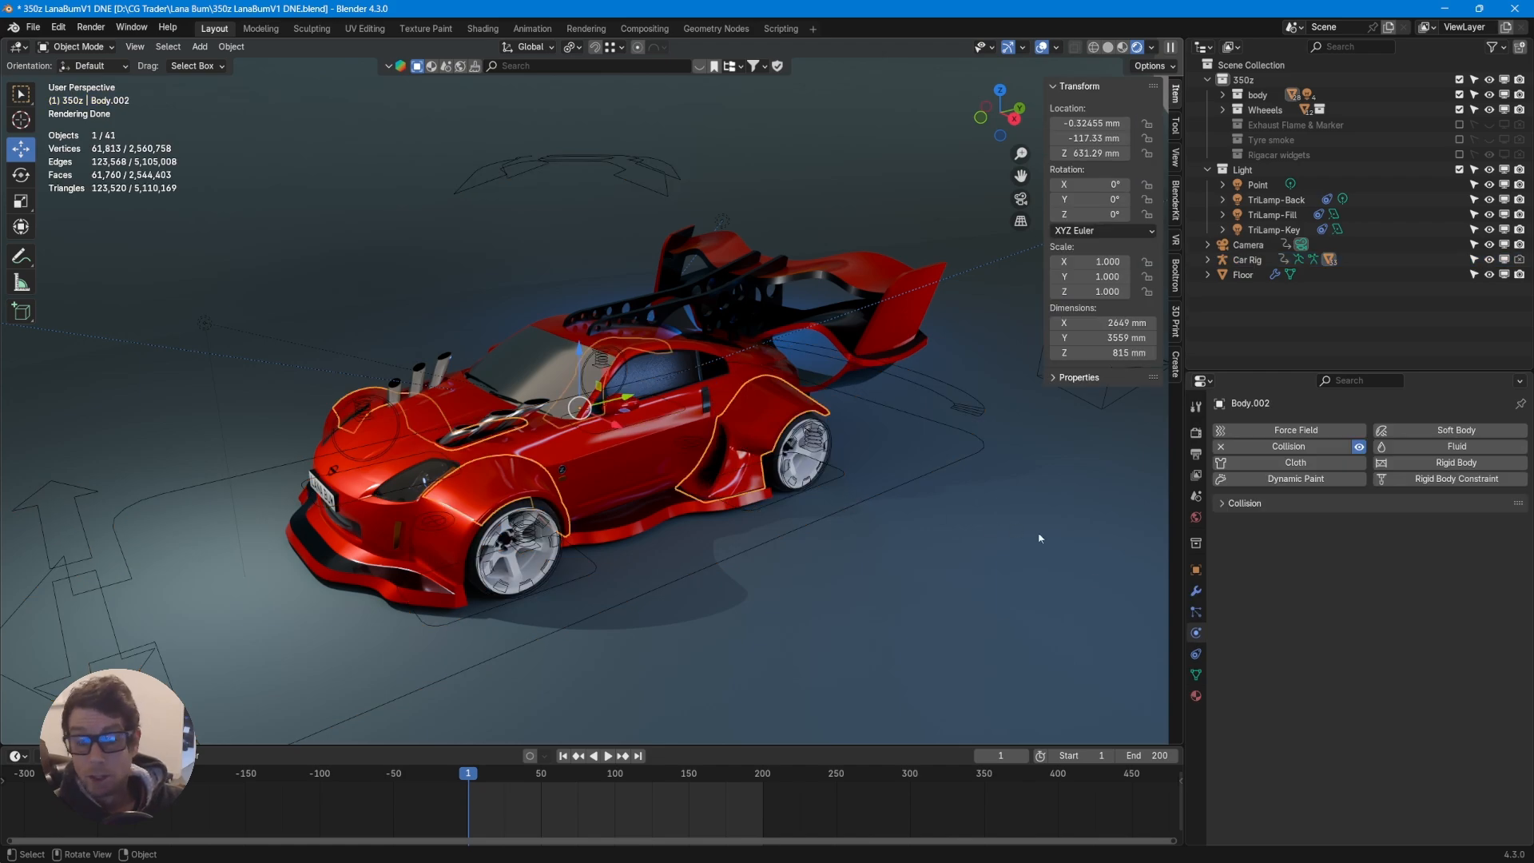
{"action": "left_click", "coordinate": [1196, 696]}
{"action": "left_click", "coordinate": [1395, 623]}
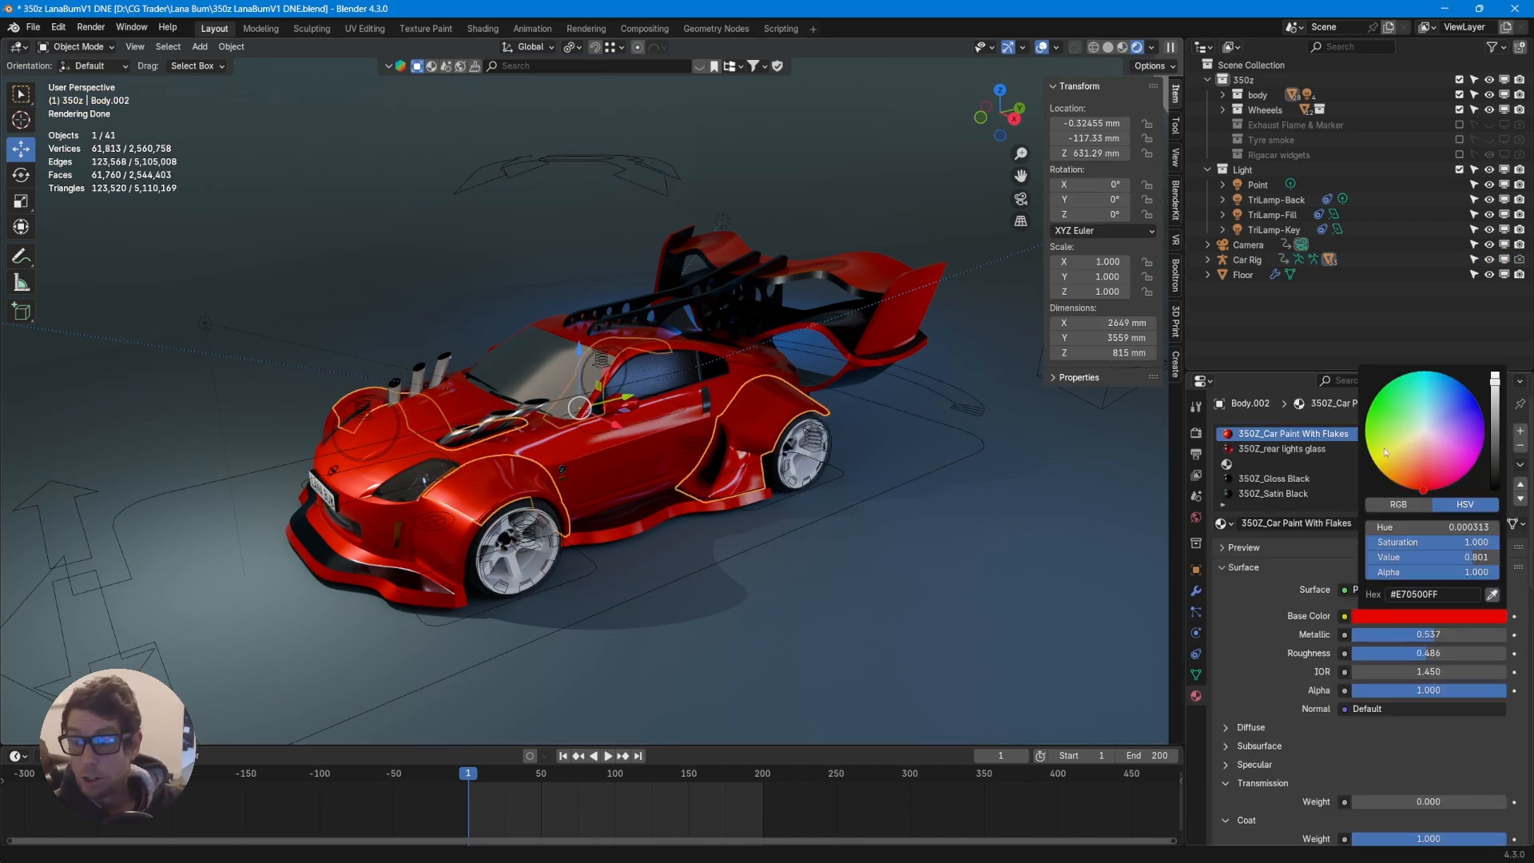
{"action": "left_click_drag", "start_coordinate": [1416, 467], "coordinate": [1469, 391]}
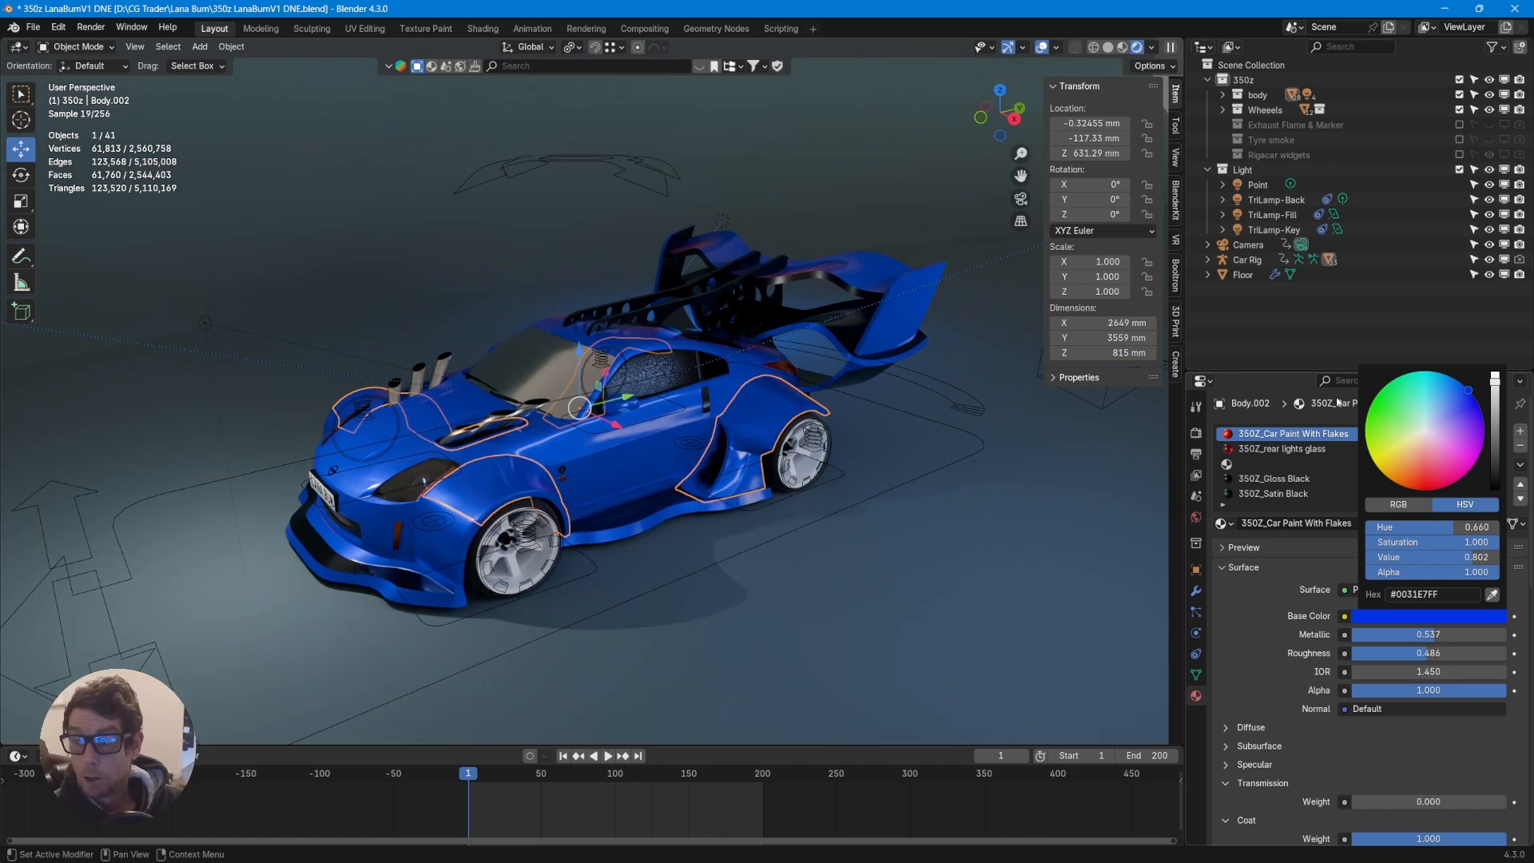
- Hide the viewport overlays and inspect the repainted car from the front and side
{"action": "left_click", "coordinate": [1042, 47]}
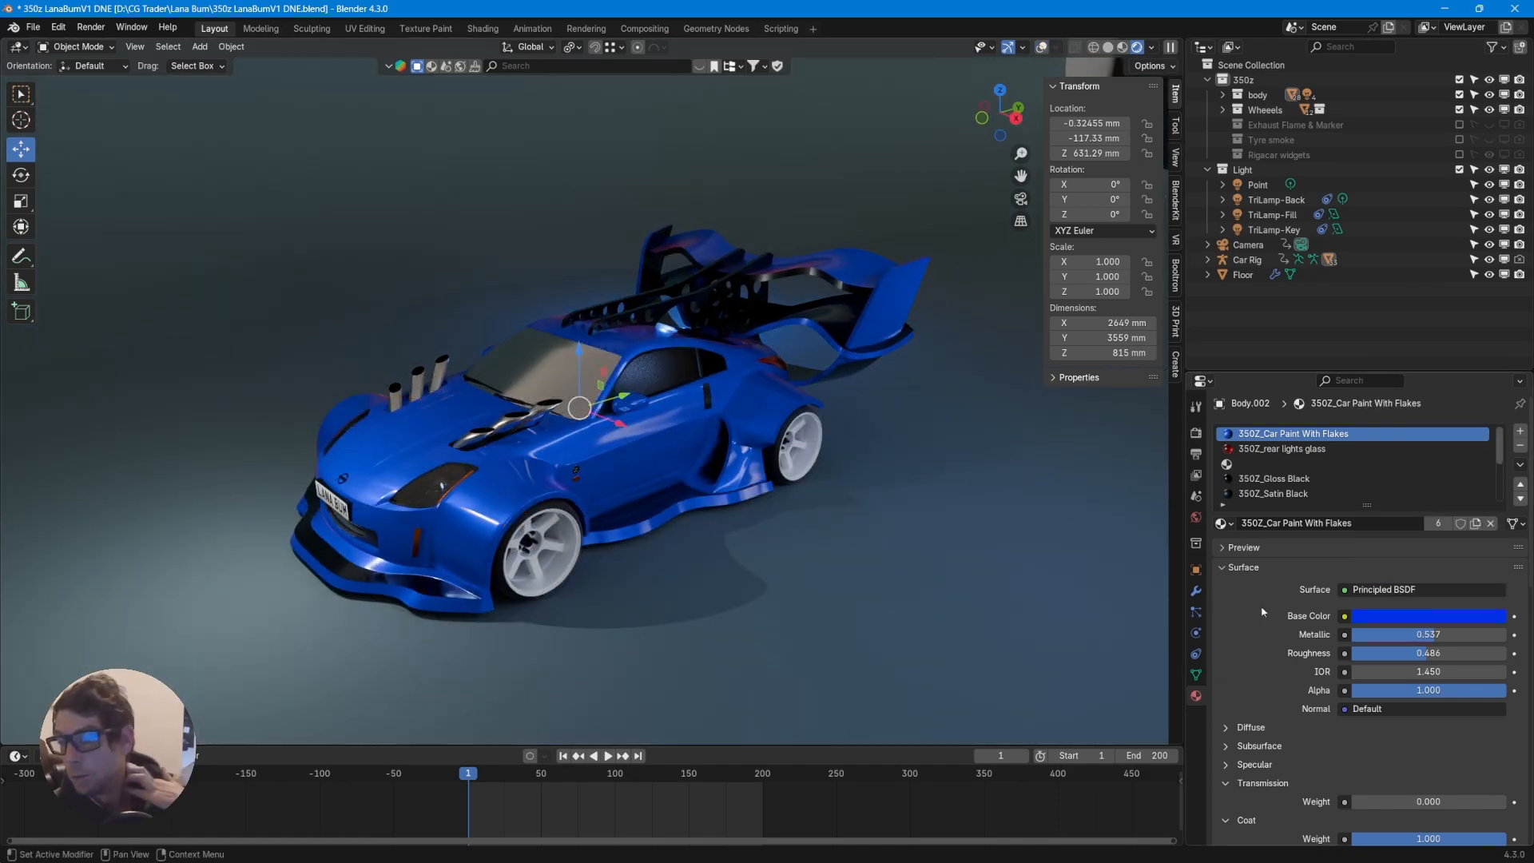
{"action": "middle_click_drag", "start_coordinate": [708, 498], "coordinate": [718, 499]}
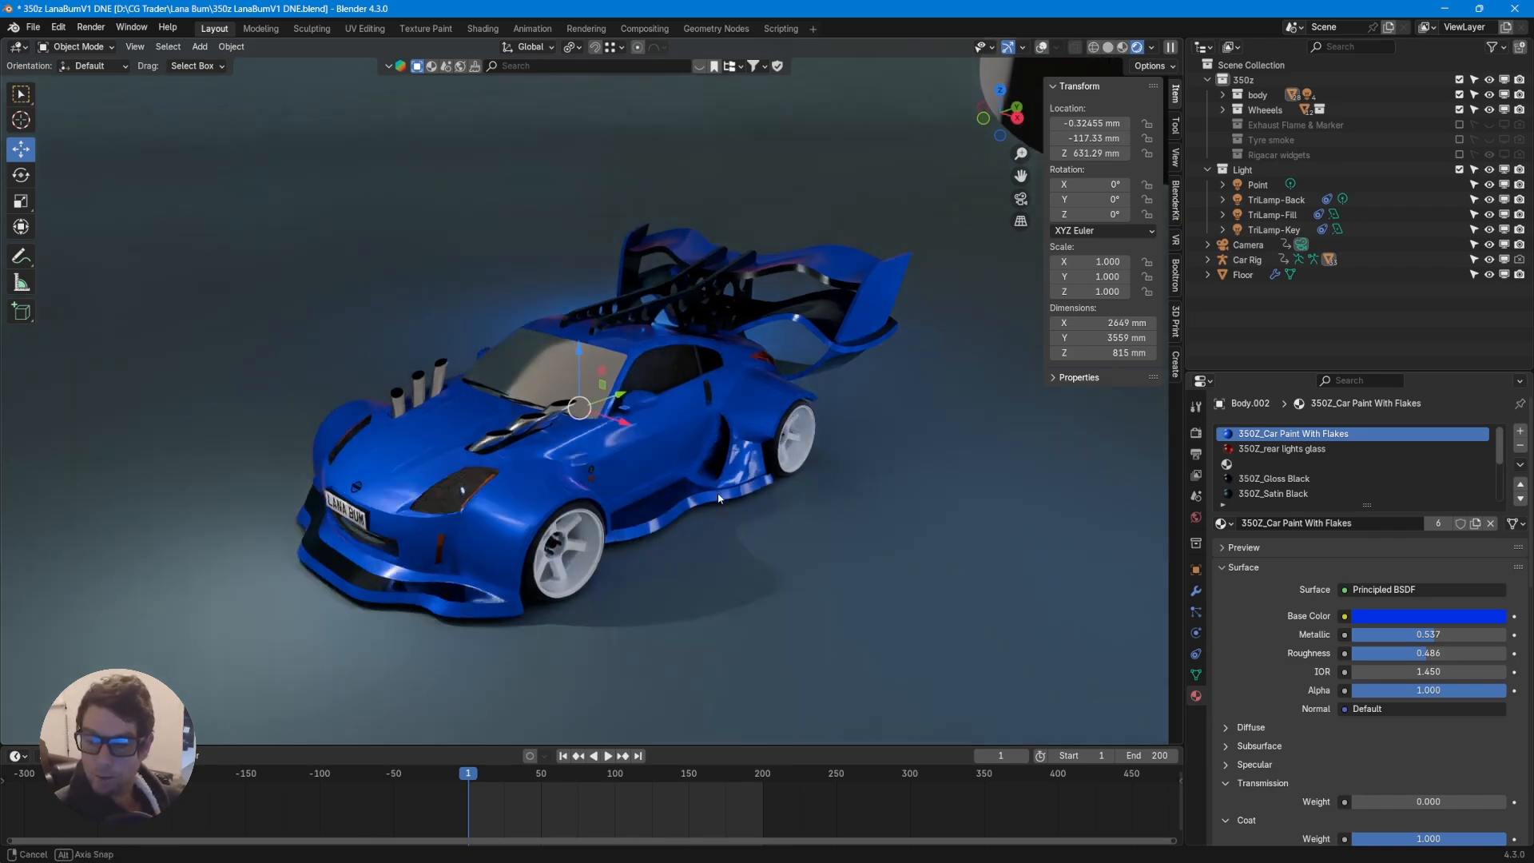
{"action": "scroll", "coordinate": [718, 498], "scroll_direction": "up", "scroll_amount": 4}
{"action": "scroll", "coordinate": [719, 499], "scroll_direction": "down", "scroll_amount": 2}
{"action": "scroll", "coordinate": [718, 498], "scroll_direction": "down", "scroll_amount": 3}
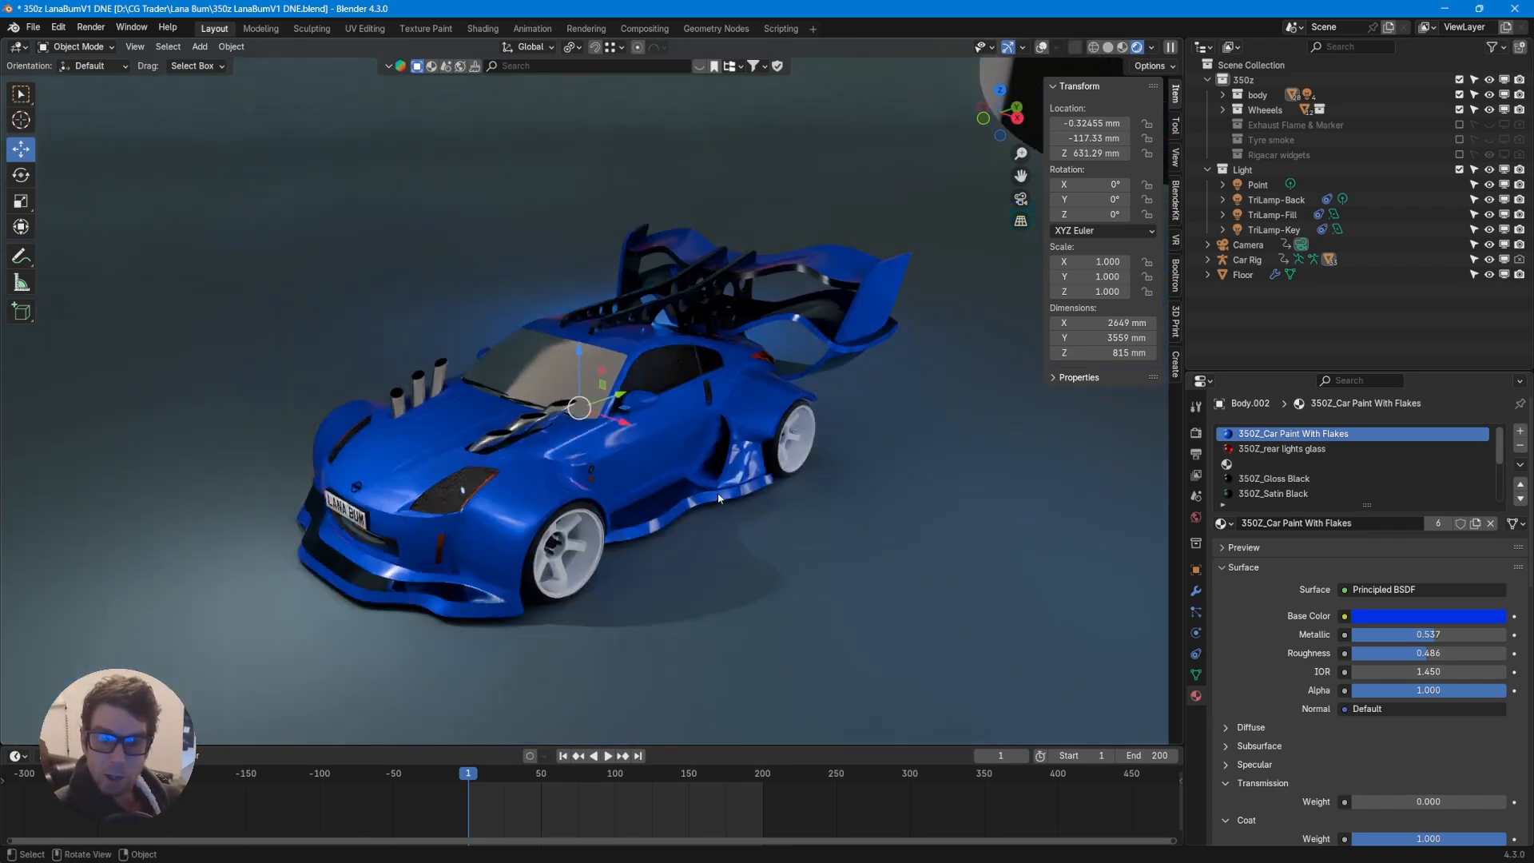
{"action": "mouse_move", "coordinate": [718, 499]}
{"action": "middle_mouse_down"}
{"action": "mouse_move", "coordinate": [862, 478]}
{"action": "mouse_move", "coordinate": [713, 489]}
{"action": "middle_mouse_up"}
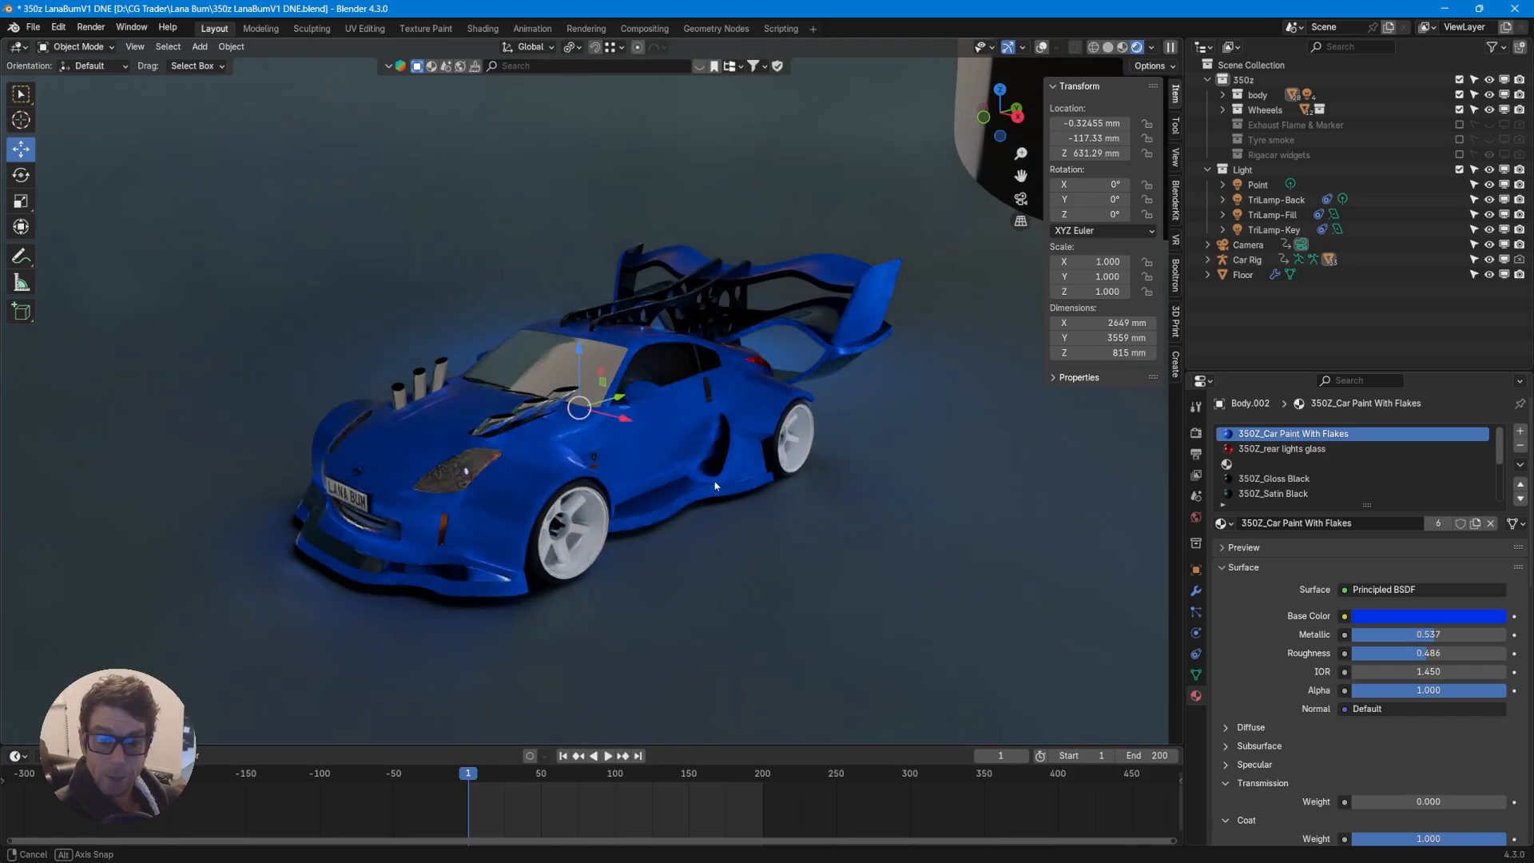
- Select the front number plate, replace the timeline with an enlarged Shader Editor, and select the plate's image texture node
{"action": "left_click", "coordinate": [355, 513]}
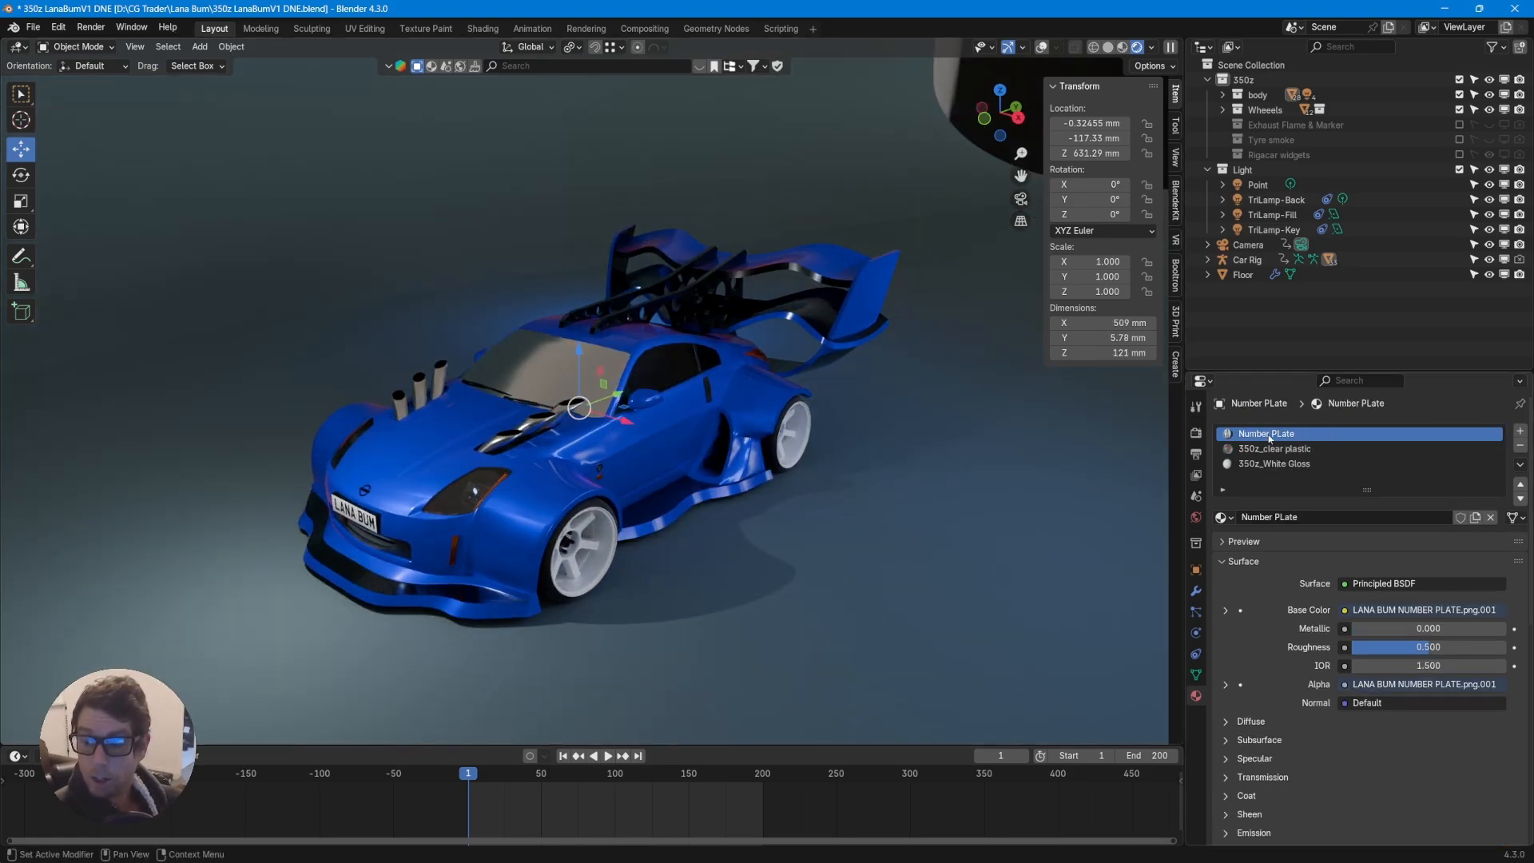
{"action": "left_click", "coordinate": [18, 756]}
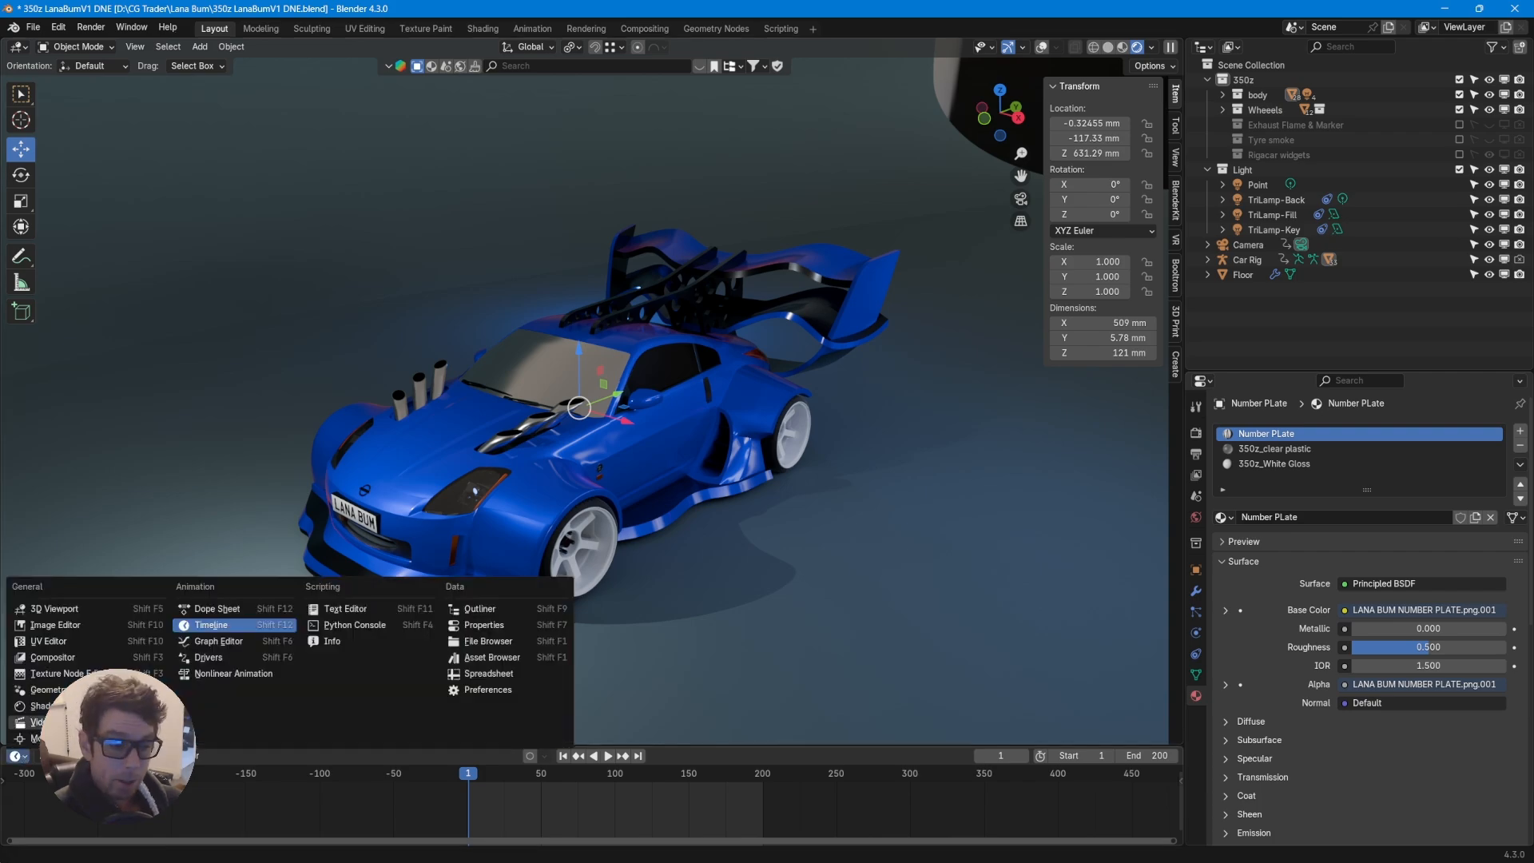
{"action": "left_click", "coordinate": [36, 706]}
{"action": "left_click_drag", "start_coordinate": [317, 748], "coordinate": [317, 452]}
{"action": "left_click_drag", "start_coordinate": [491, 583], "coordinate": [462, 604]}
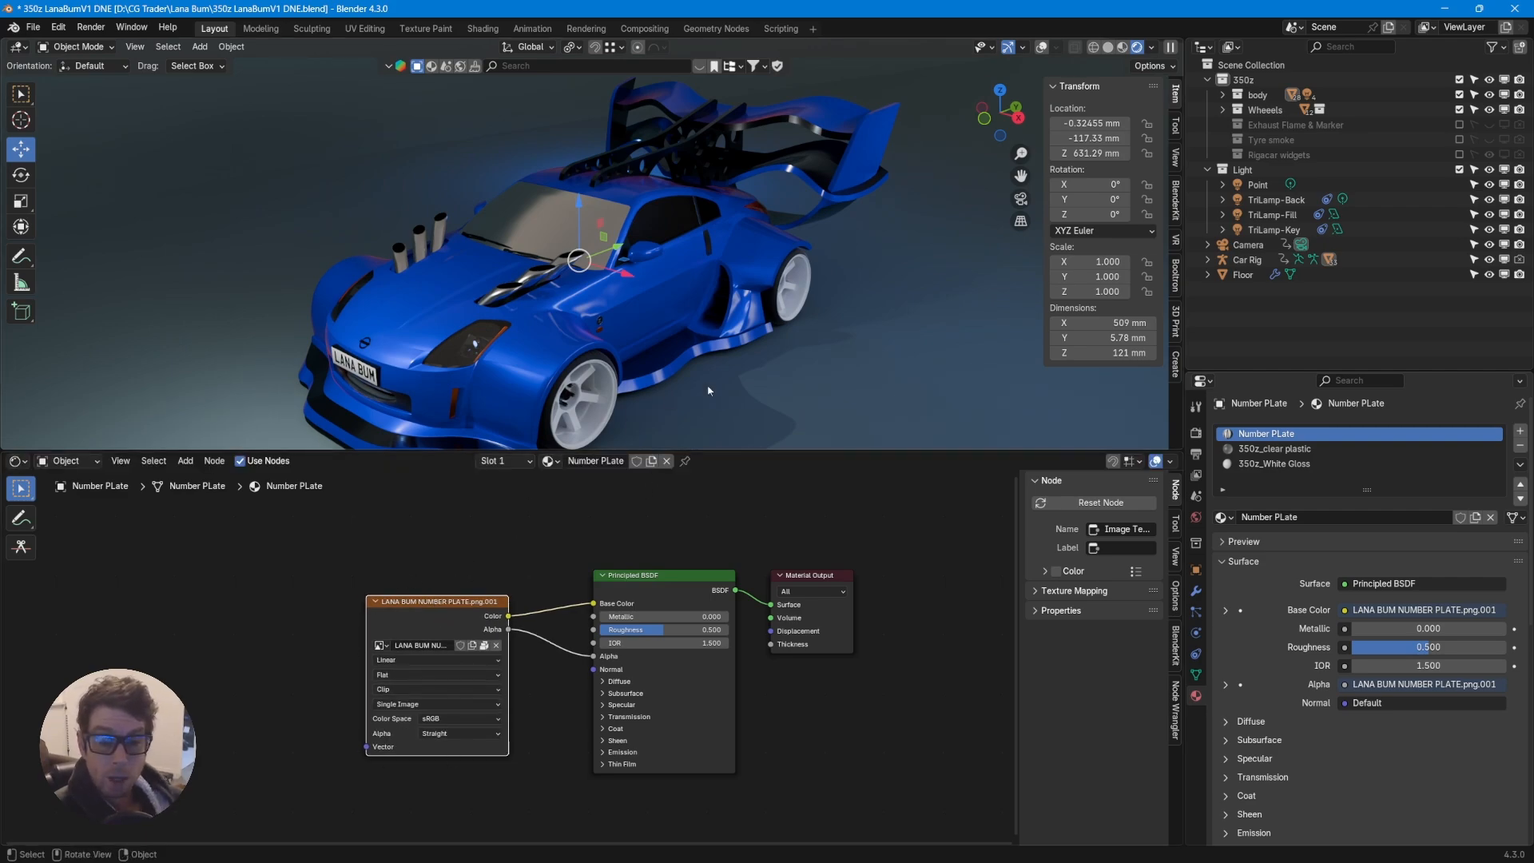
- Shrink the Shader Editor to enlarge the 3D viewport and select the mouth object in the front bumper
{"action": "left_click_drag", "start_coordinate": [857, 450], "coordinate": [857, 717]}
{"action": "middle_click_drag", "start_coordinate": [723, 447], "coordinate": [638, 399]}
{"action": "left_click", "coordinate": [465, 548]}
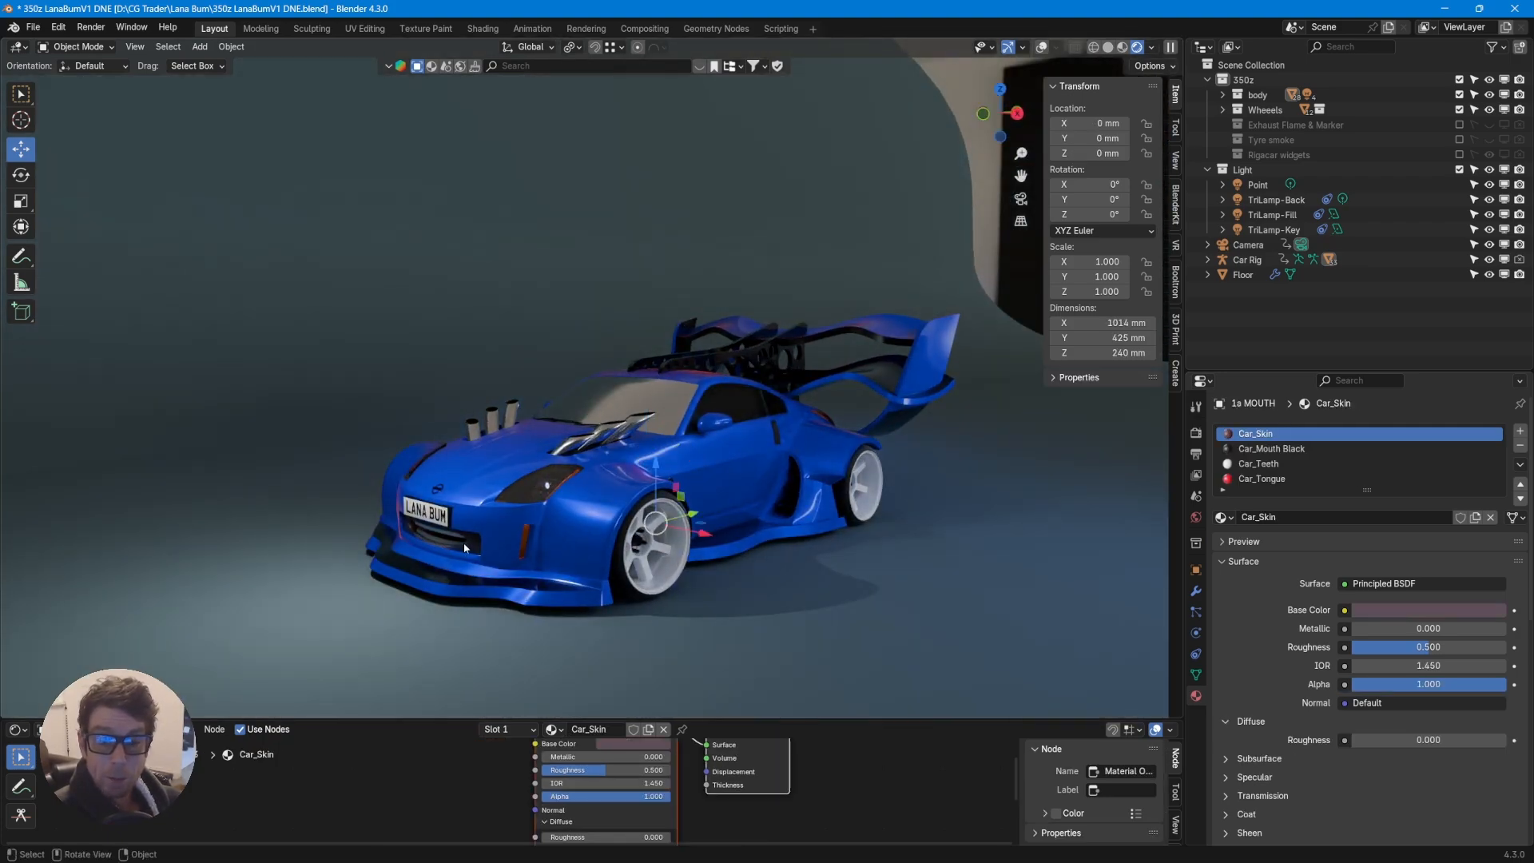
- Examine the mouth, number plate and front bumper of the blue 350z up close
{"action": "scroll", "coordinate": [464, 548], "scroll_direction": "up", "scroll_amount": 3}
{"action": "middle_click_drag", "start_coordinate": [514, 549], "coordinate": [517, 384], "text": "shift"}
{"action": "middle_click_drag", "start_coordinate": [484, 452], "coordinate": [464, 455]}
{"action": "scroll", "coordinate": [378, 426], "scroll_direction": "up", "scroll_amount": 4}
{"action": "middle_click_drag", "start_coordinate": [378, 427], "coordinate": [466, 420], "text": "shift"}
{"action": "scroll", "coordinate": [544, 424], "scroll_direction": "down", "scroll_amount": 1}
{"action": "middle_click_drag", "start_coordinate": [744, 387], "coordinate": [674, 414], "text": "shift"}
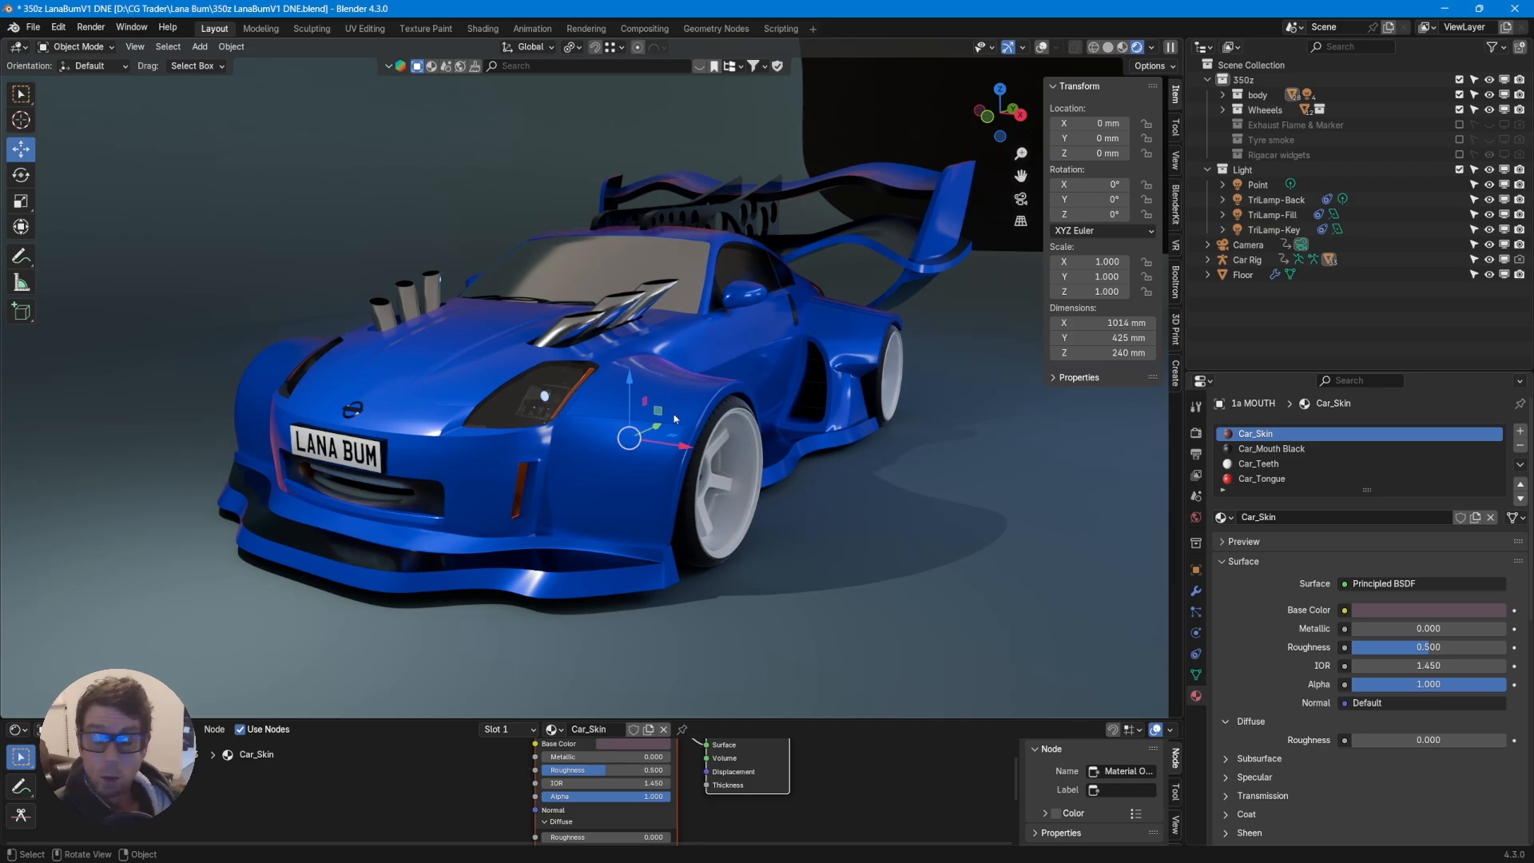
- Switch to the browser and look over the free Battle Car Animation model page on CGTrader
{"action": "left_click", "coordinate": [1444, 8]}
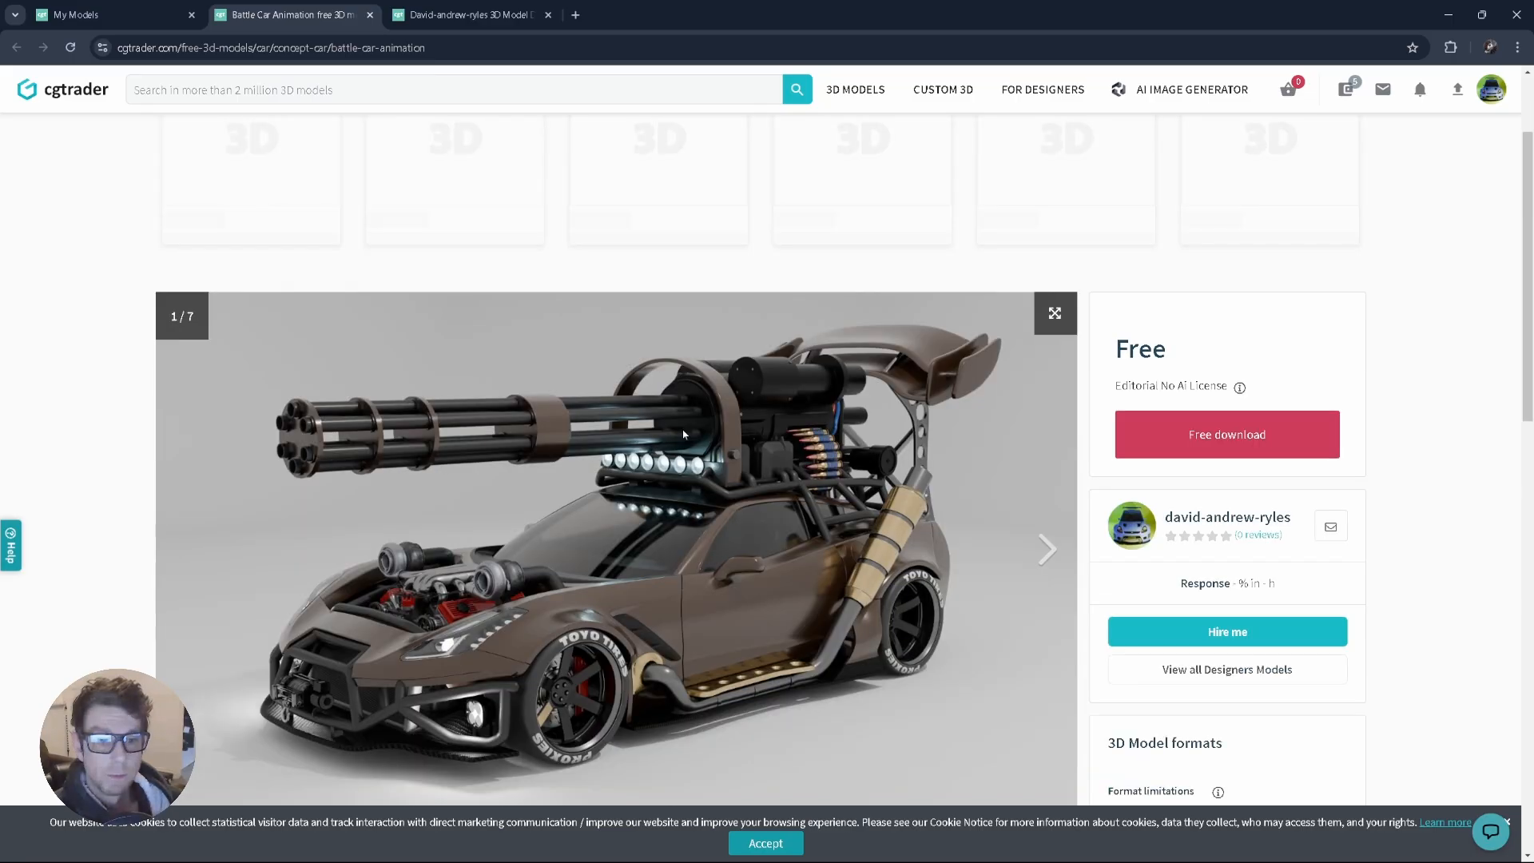
{"action": "scroll", "coordinate": [684, 433], "scroll_direction": "down", "scroll_amount": 2}
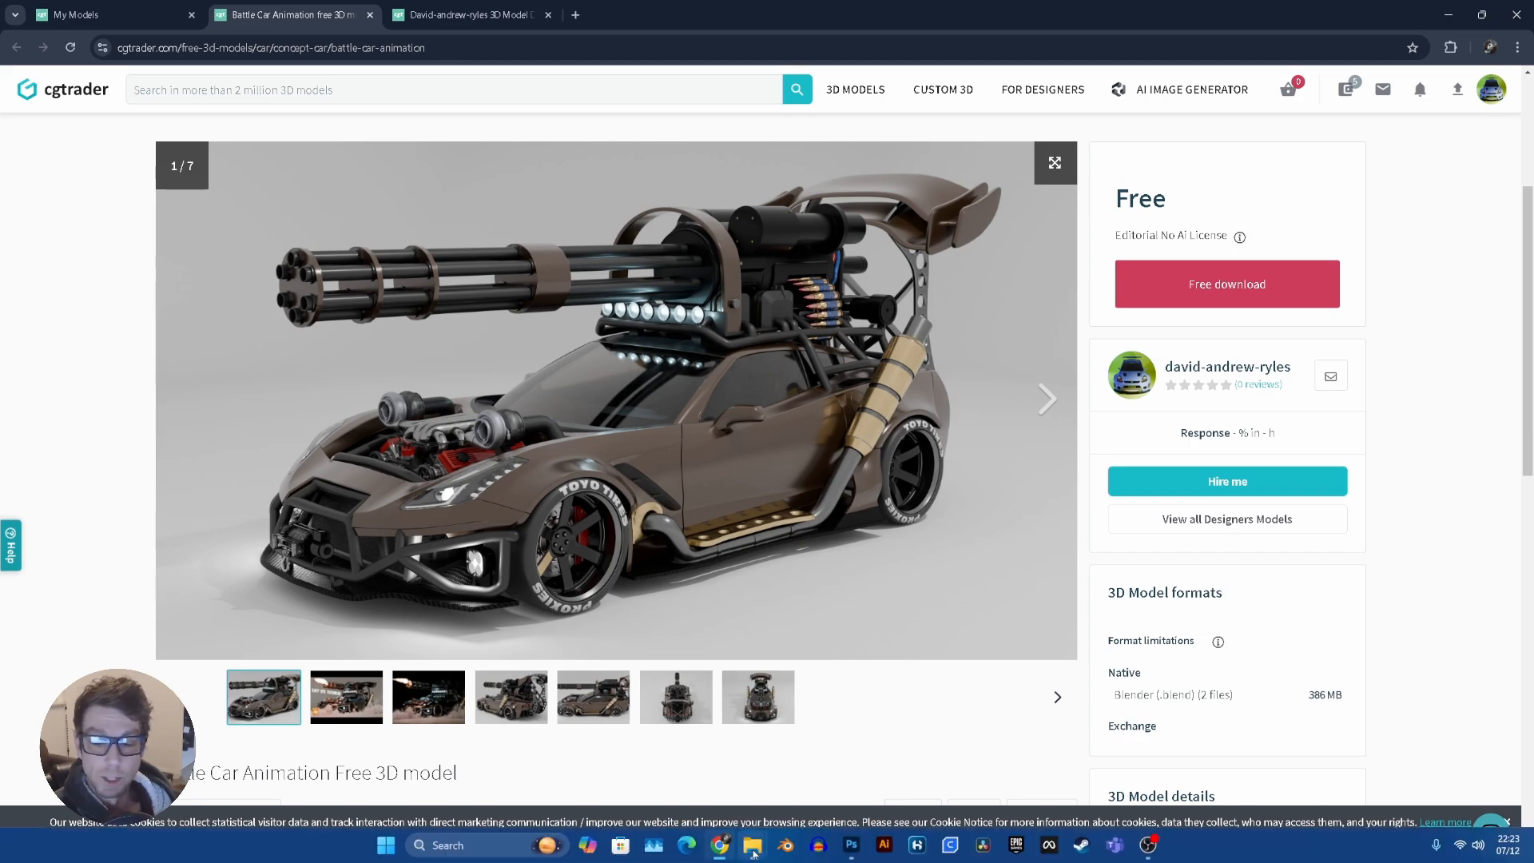
{"action": "mouse_move", "coordinate": [753, 853]}
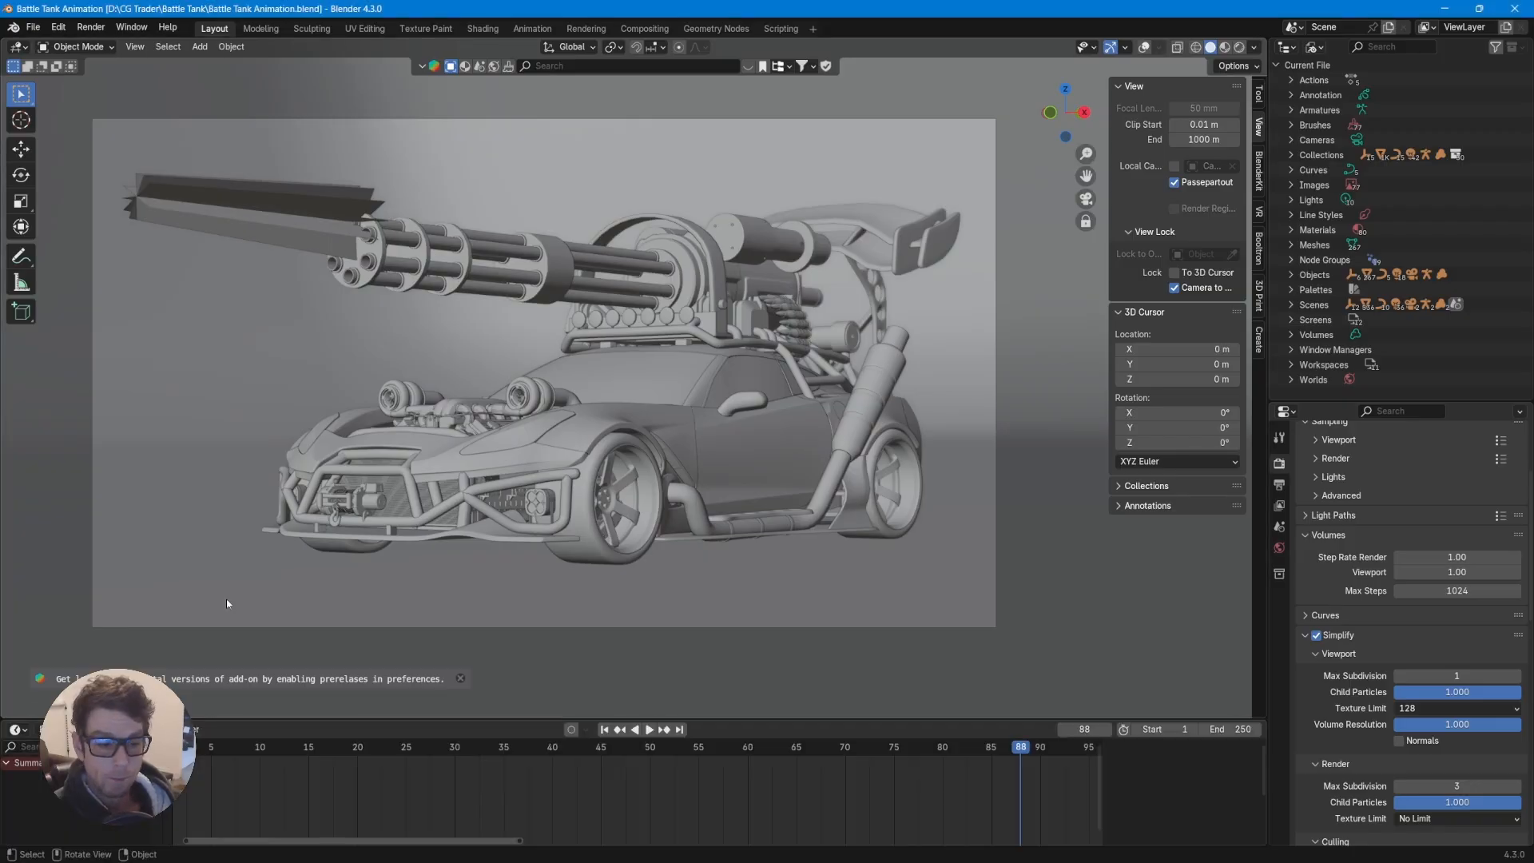
- In the Battle Tank Animation scene, return to frame 1 and show the viewport overlays with the machine gun fire object selected
{"action": "left_click", "coordinate": [618, 729]}
{"action": "left_click", "coordinate": [708, 218]}
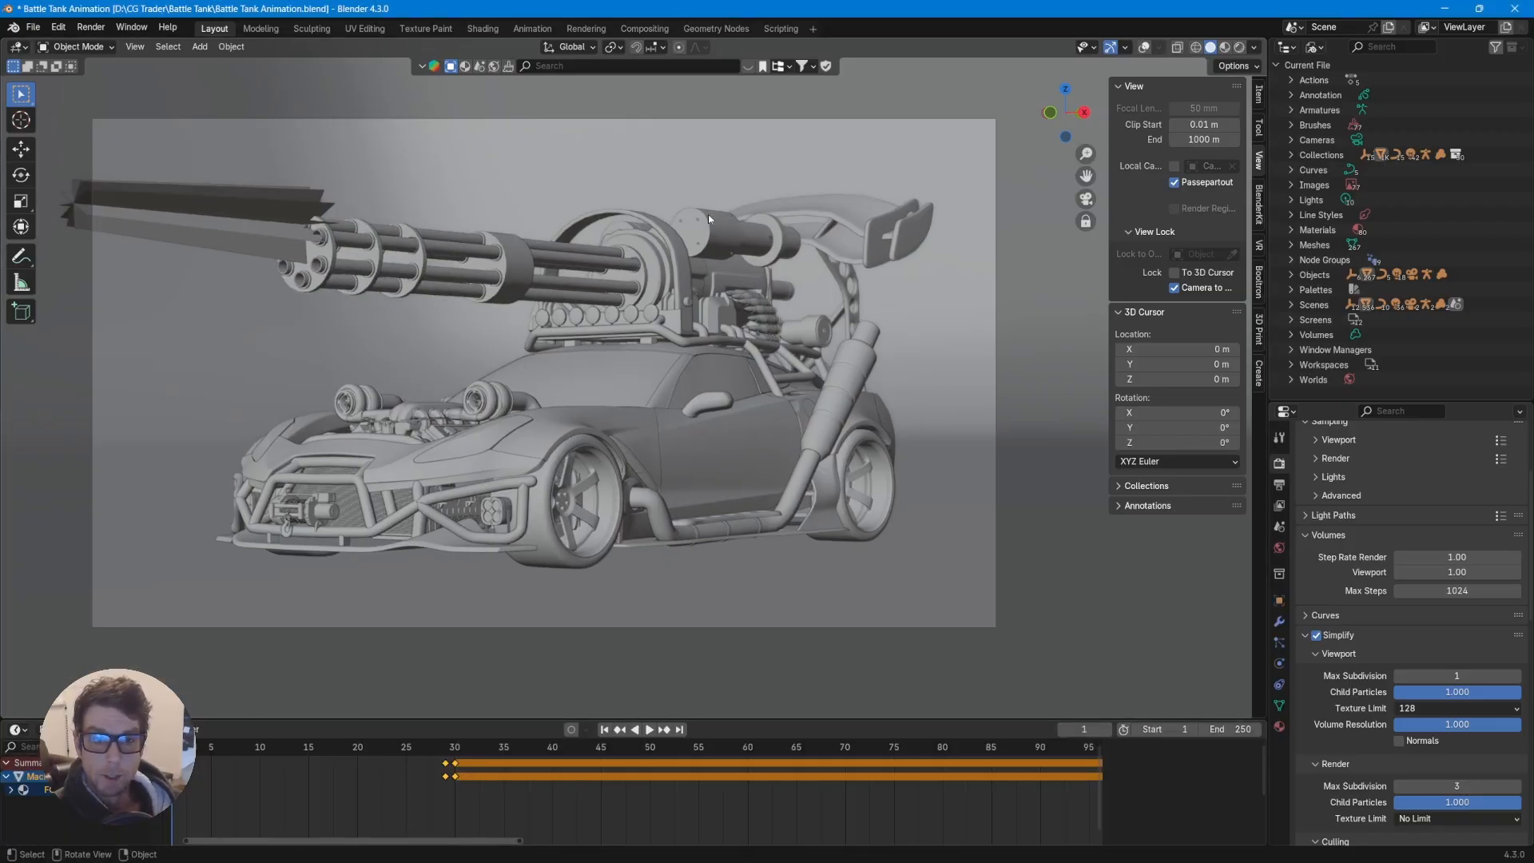
{"action": "left_click", "coordinate": [1139, 51]}
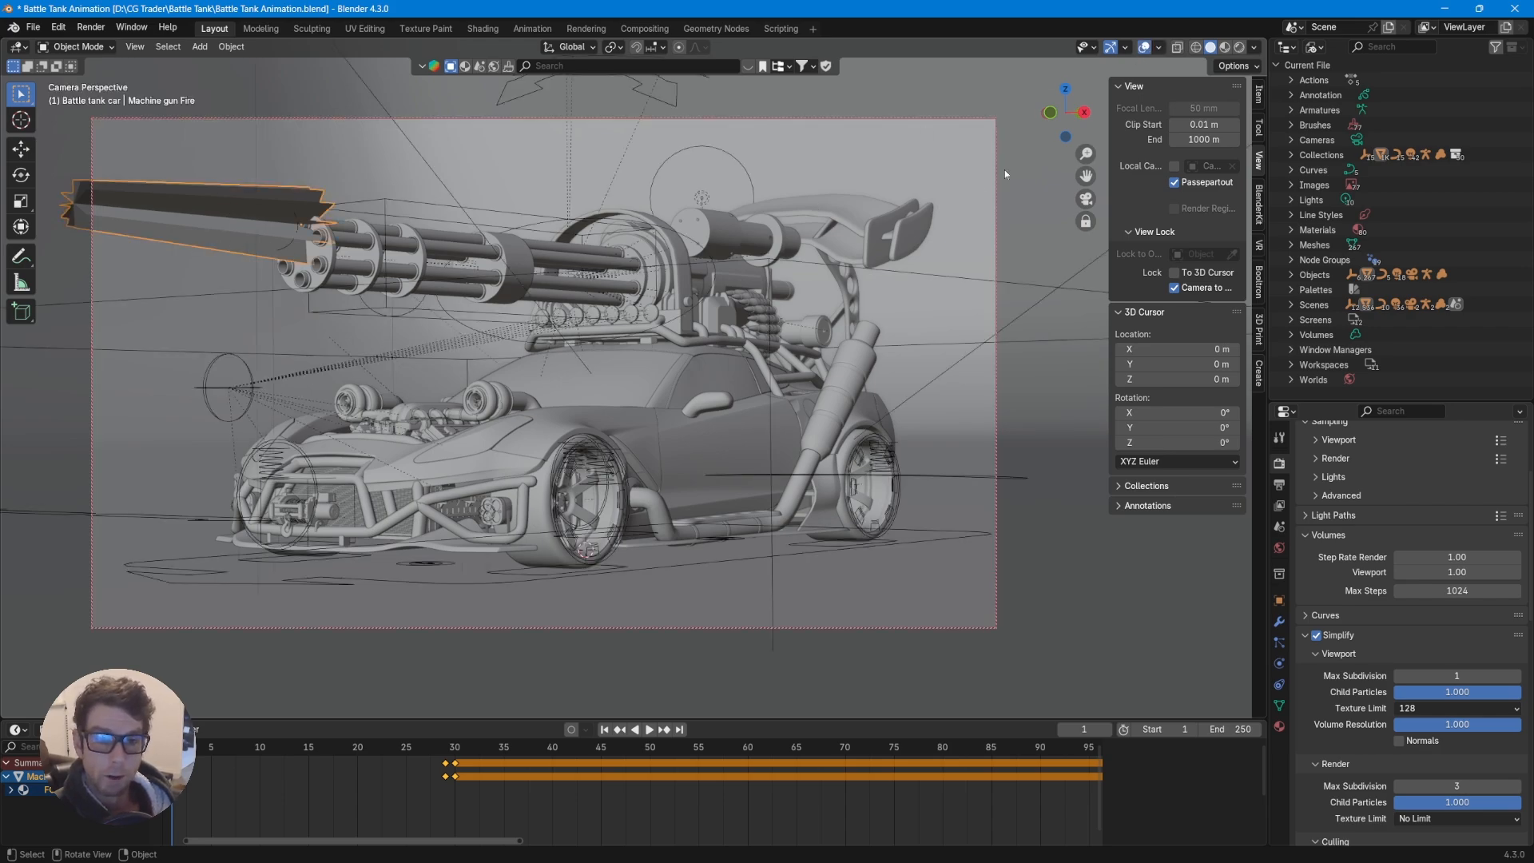
- Switch the Outliner to View Layer display and expand the Battle tank car, Battle Tank Car and Gun fire collections
{"action": "left_click", "coordinate": [1314, 47]}
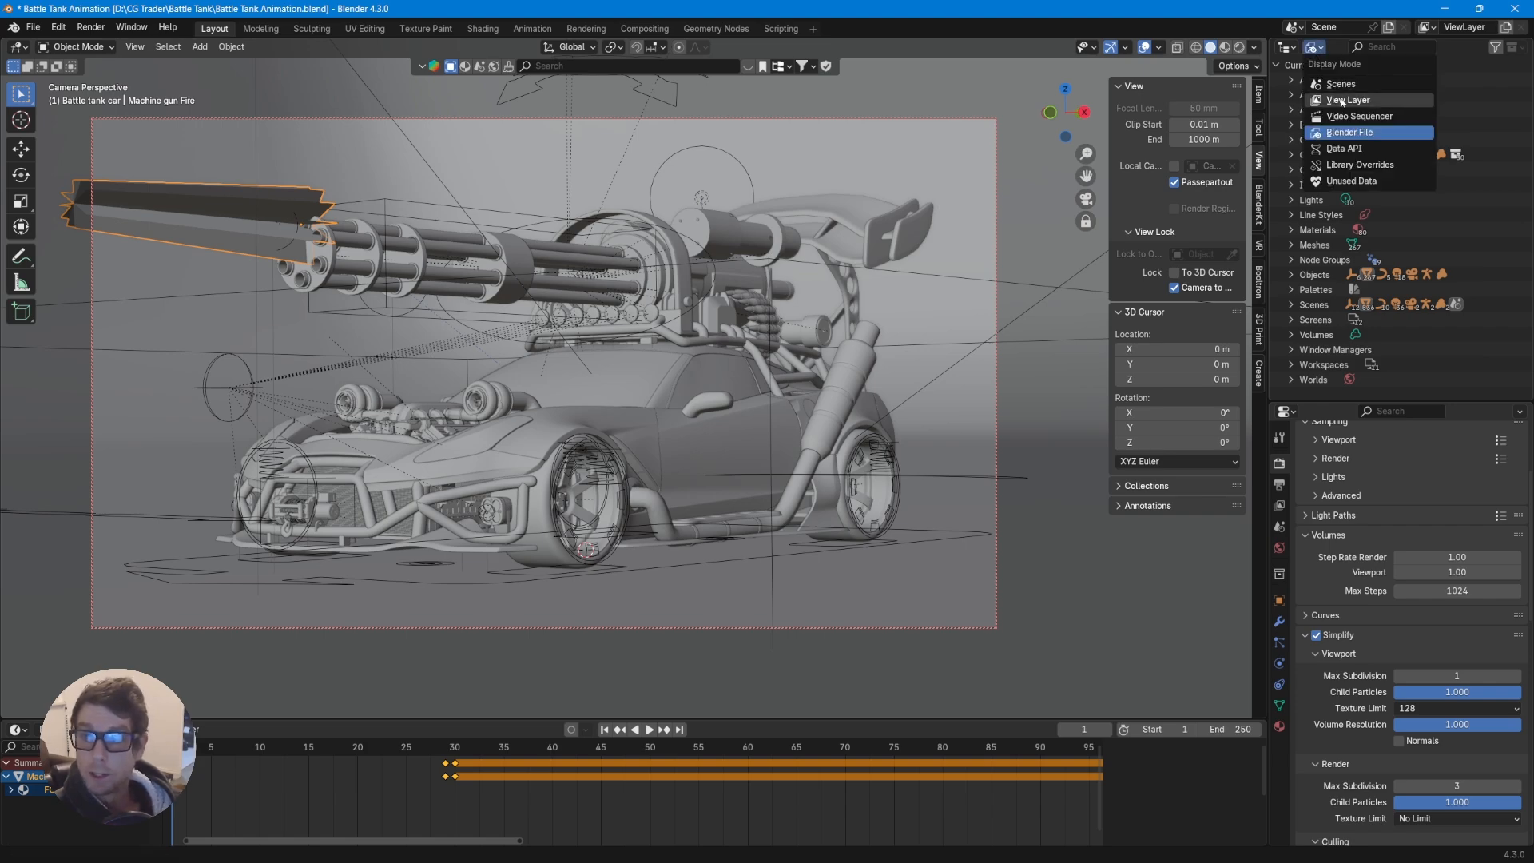
{"action": "left_click", "coordinate": [1342, 102]}
{"action": "left_click", "coordinate": [1291, 80]}
{"action": "left_click", "coordinate": [1305, 95]}
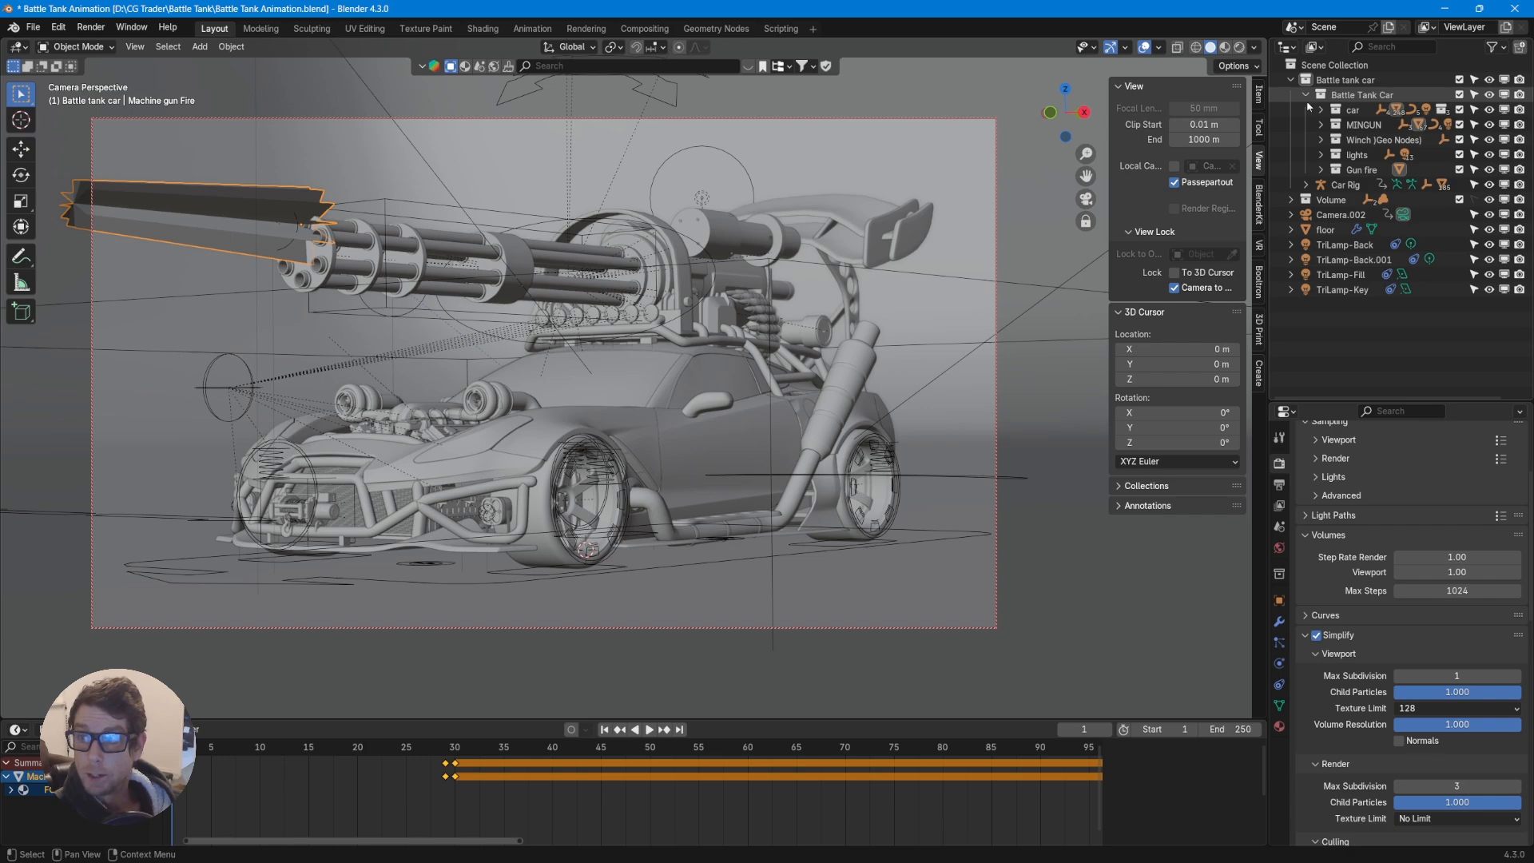
{"action": "left_click", "coordinate": [1321, 169]}
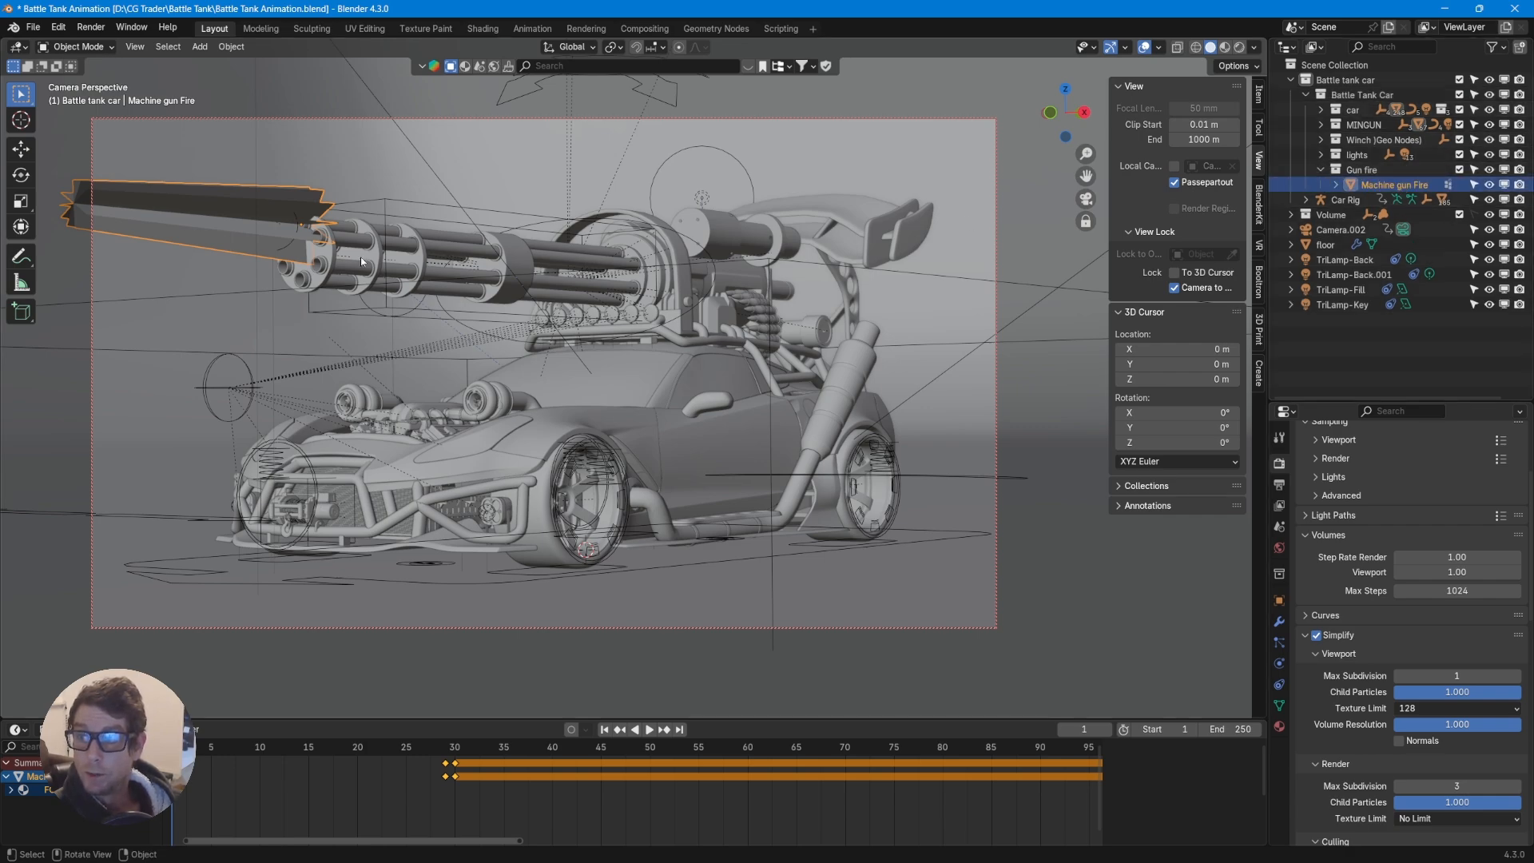
- Toggle the Gun fire collection's visibility off and back on to demonstrate the muzzle flame
{"action": "left_click", "coordinate": [1489, 171]}
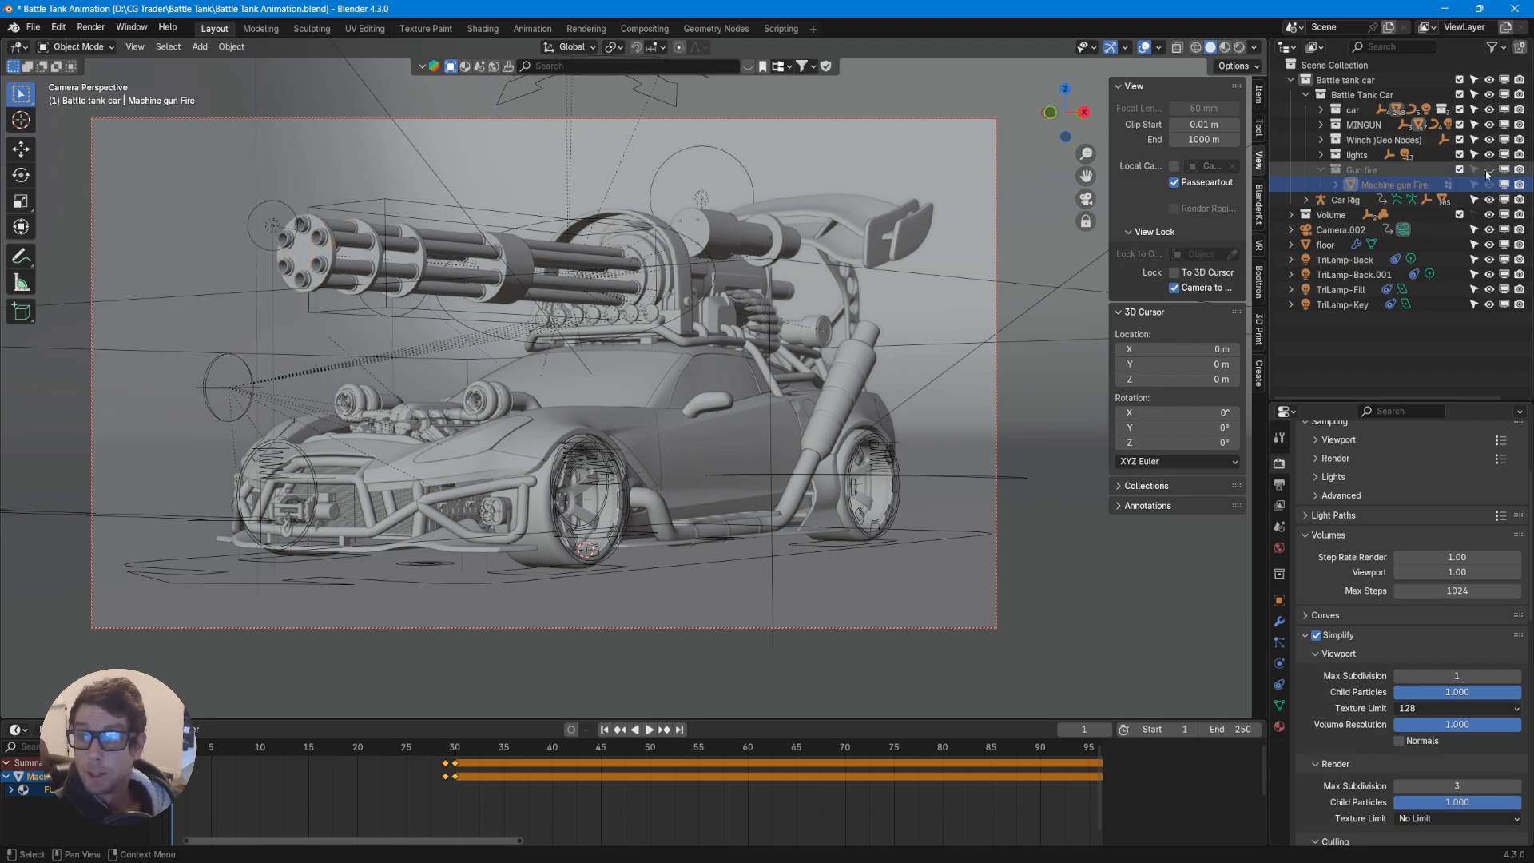
{"action": "left_click", "coordinate": [1487, 172]}
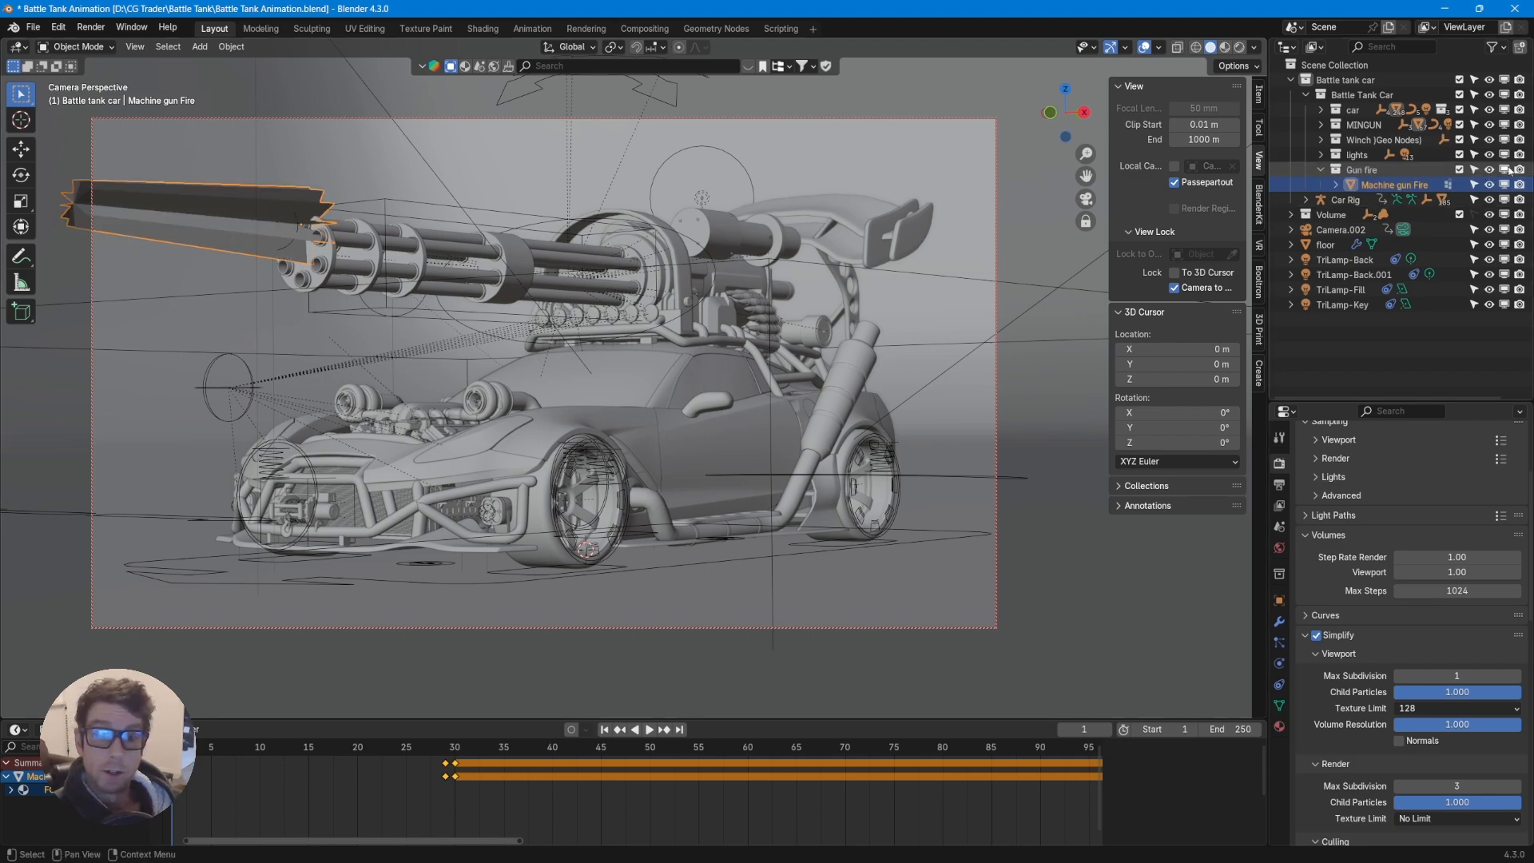
{"action": "left_click", "coordinate": [1507, 169]}
{"action": "left_click", "coordinate": [1507, 169]}
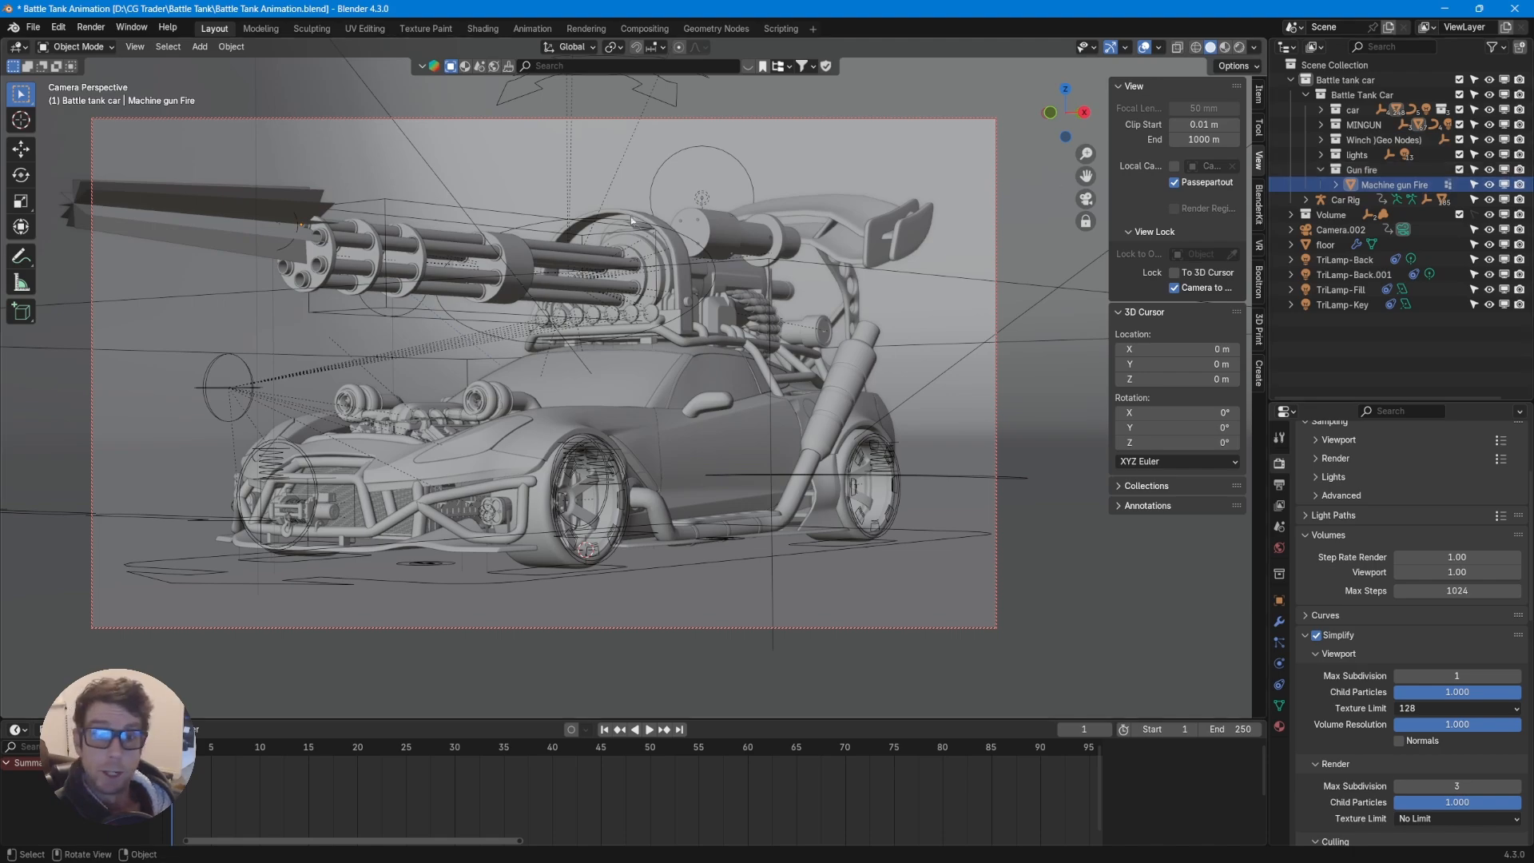
- Select the minigun's Barrel empty and expand the MINGUN collection to reveal its parts
{"action": "left_click", "coordinate": [516, 249]}
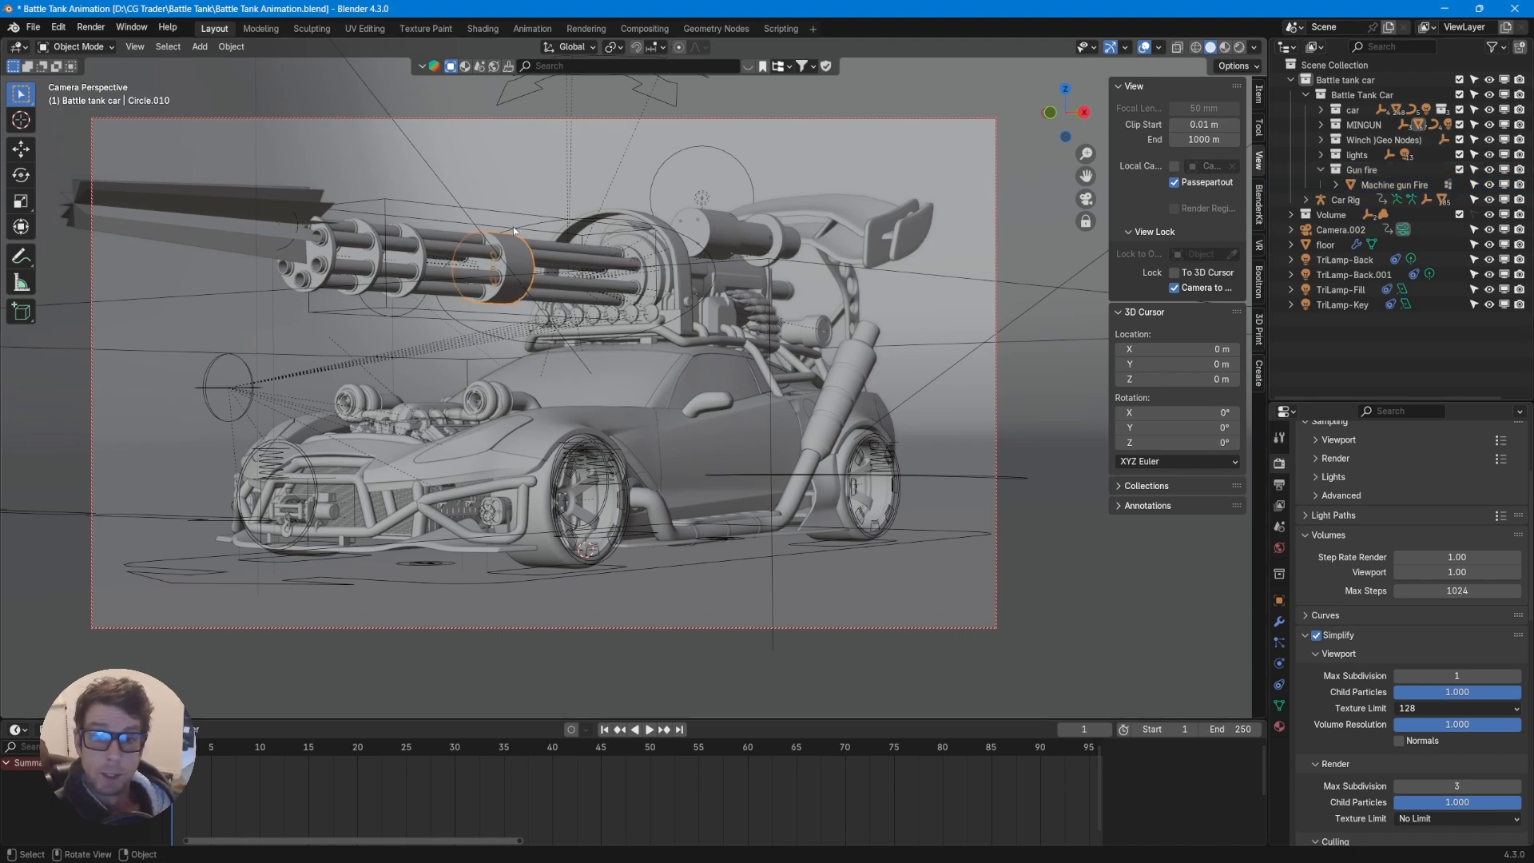
{"action": "left_click", "coordinate": [490, 213]}
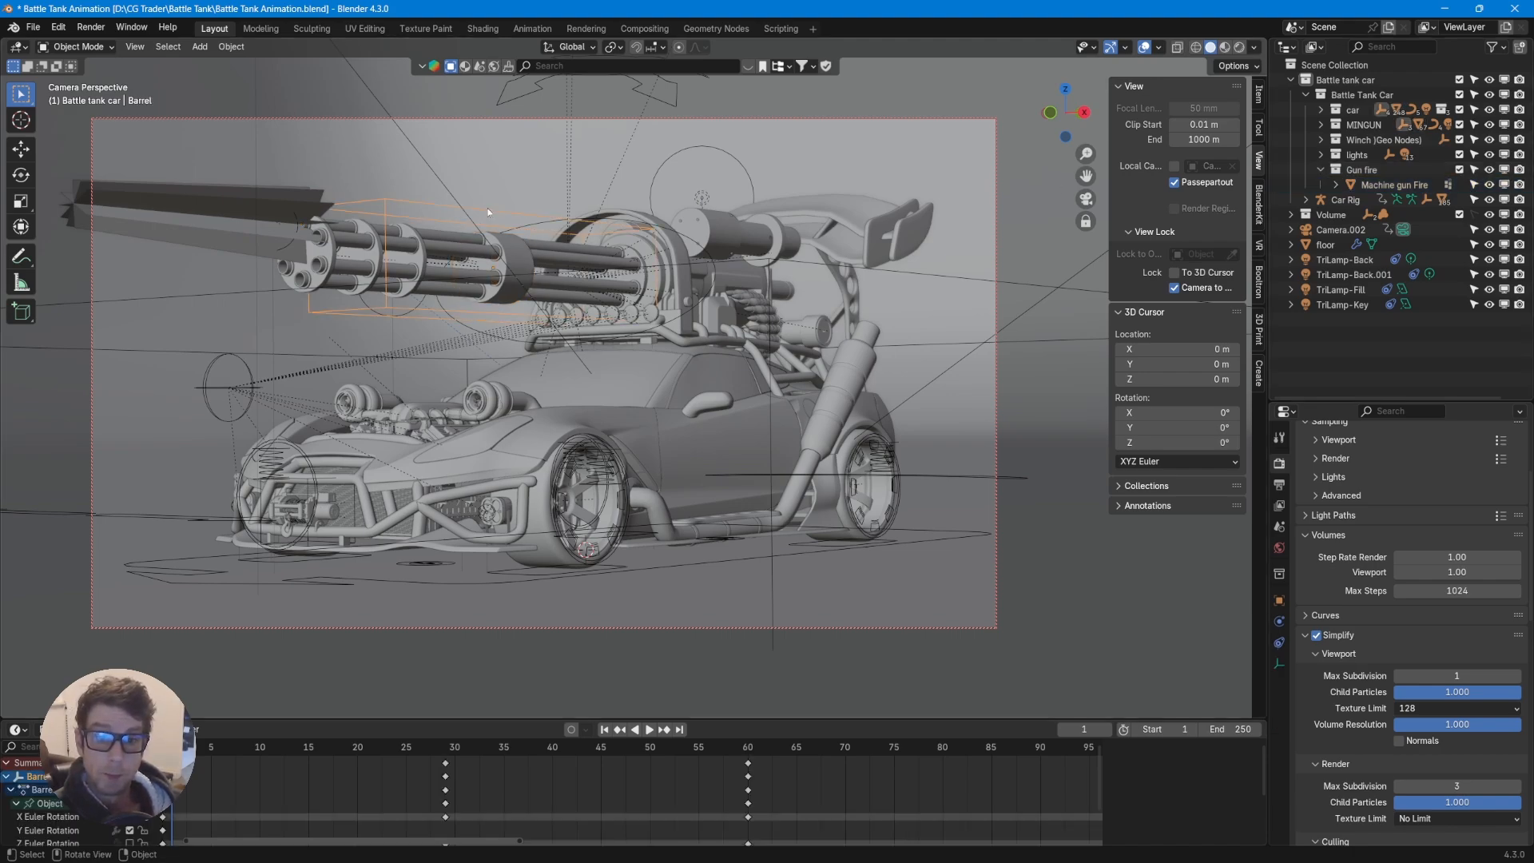
{"action": "left_click", "coordinate": [1322, 109]}
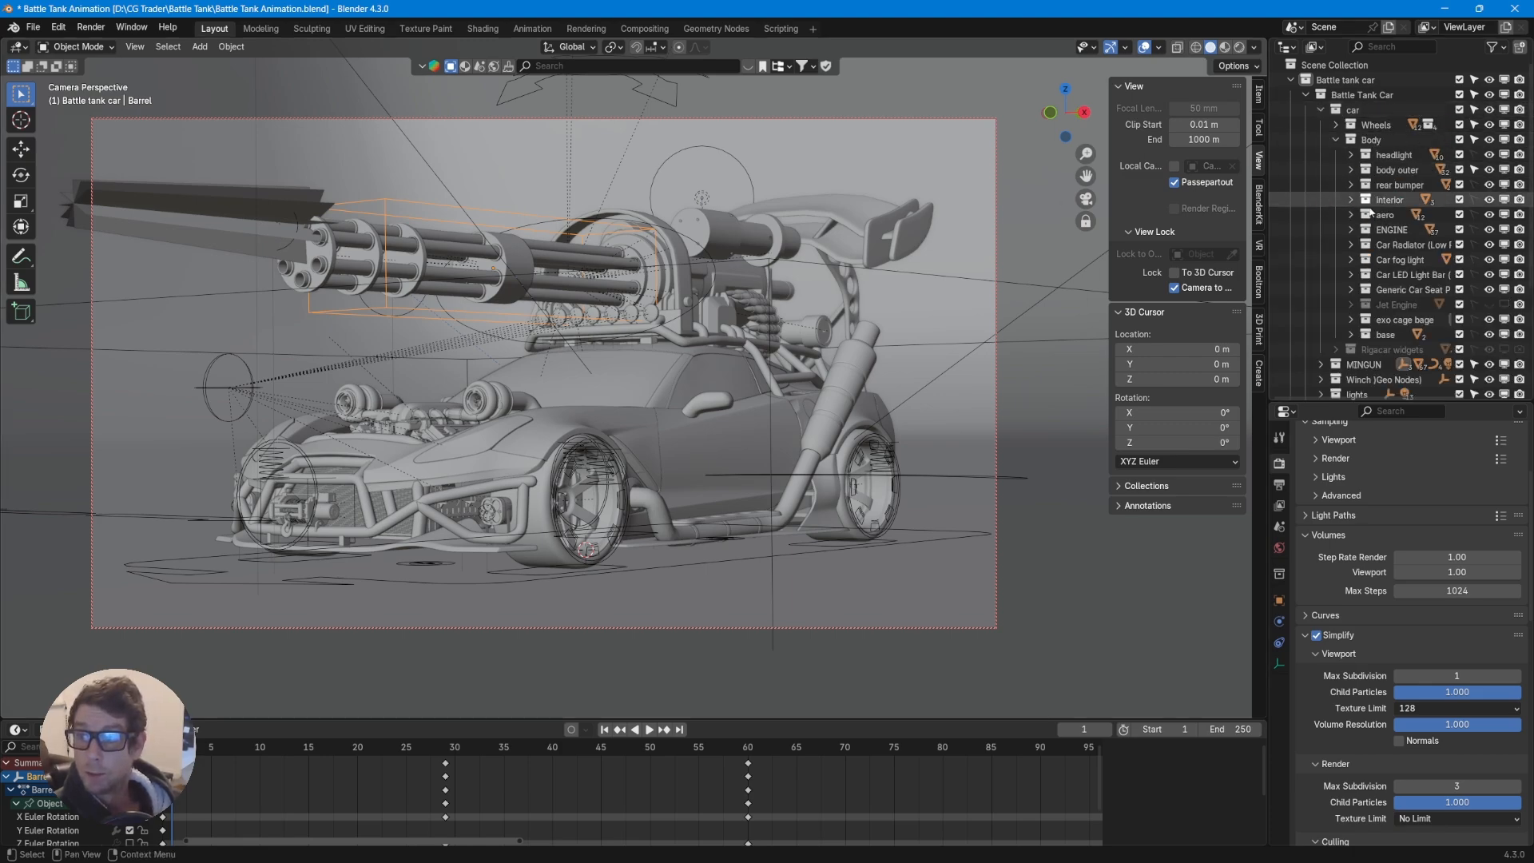
{"action": "left_click", "coordinate": [1321, 109]}
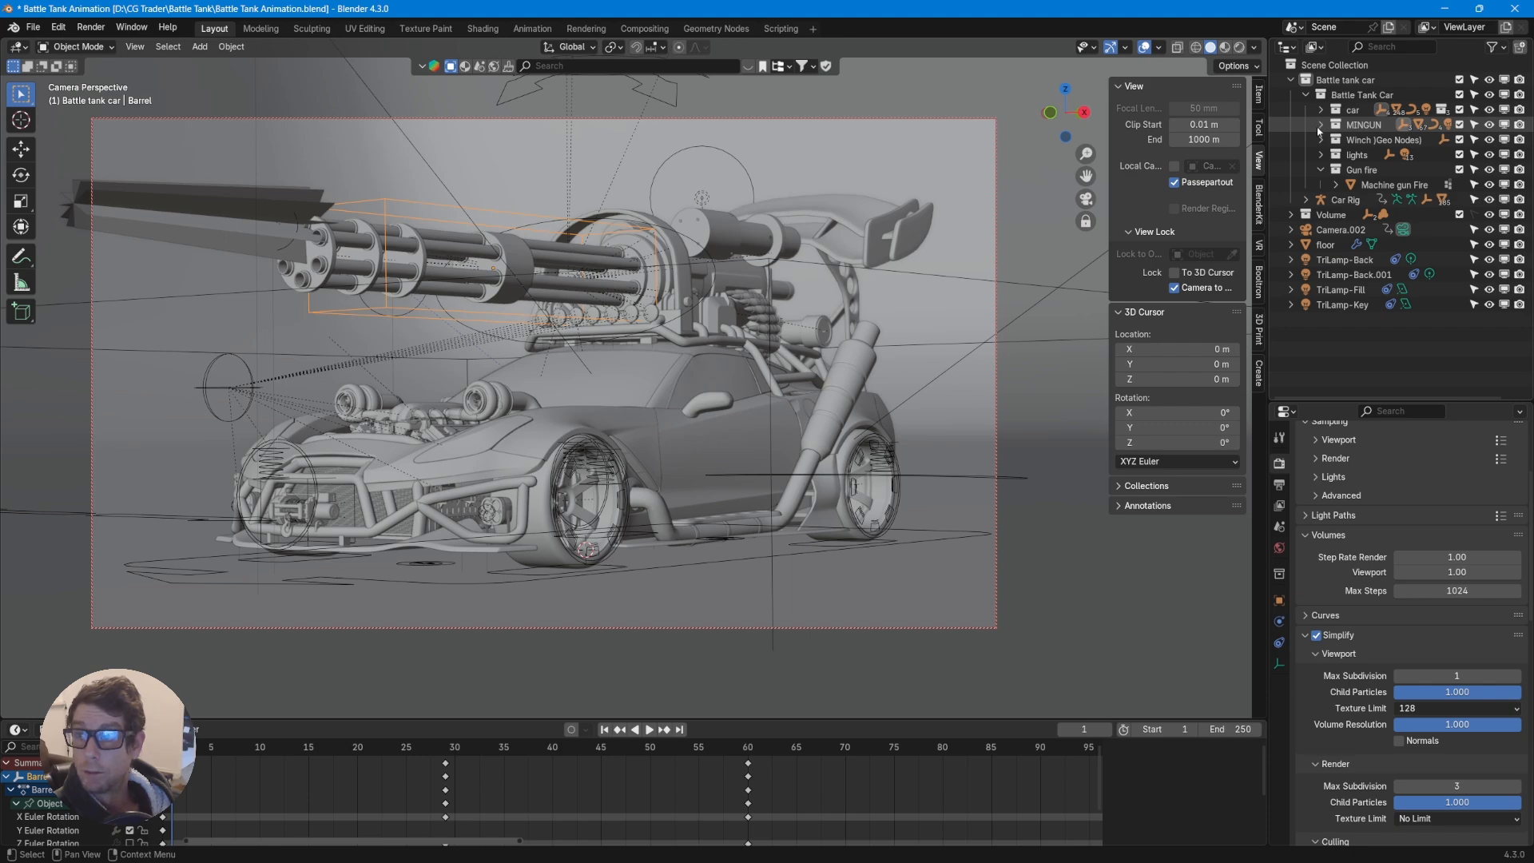
{"action": "left_click", "coordinate": [1321, 125]}
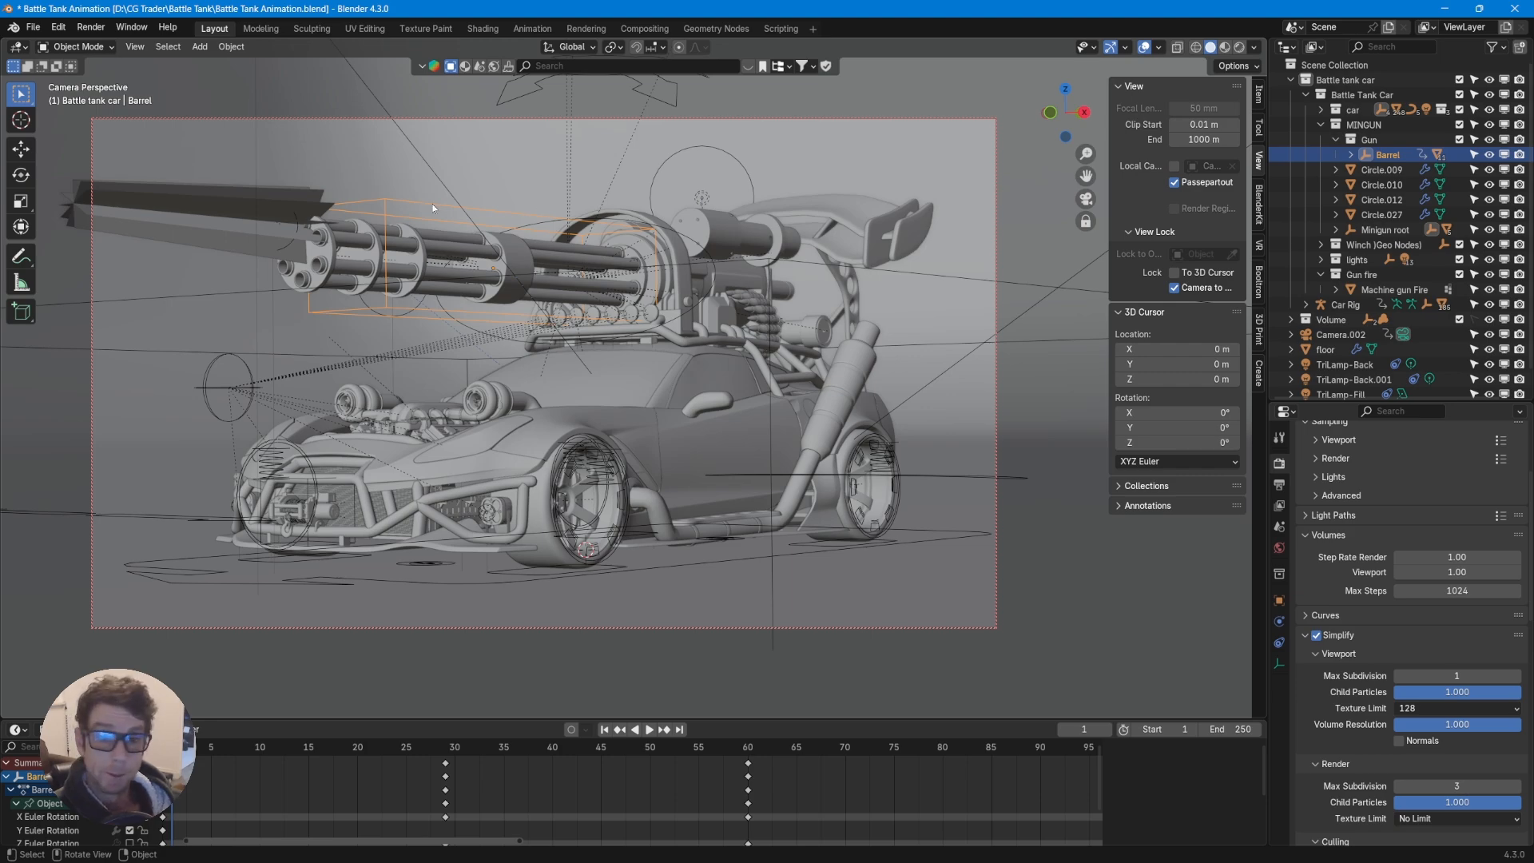
- Spin the minigun barrels by rotating the Barrel empty about the global Y axis
{"action": "key", "text": "r"}
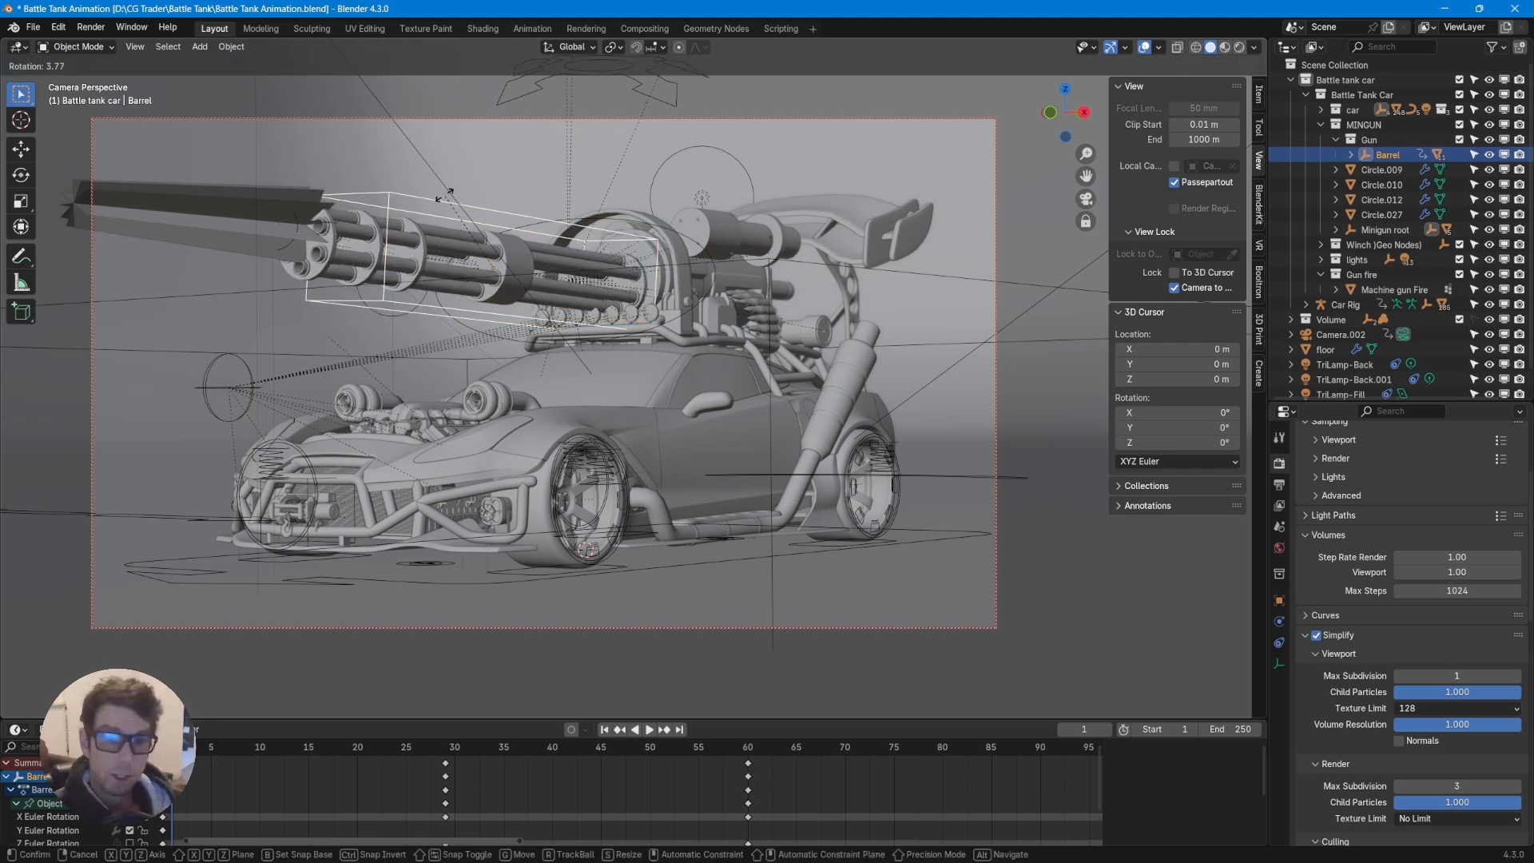
{"action": "key", "text": "y"}
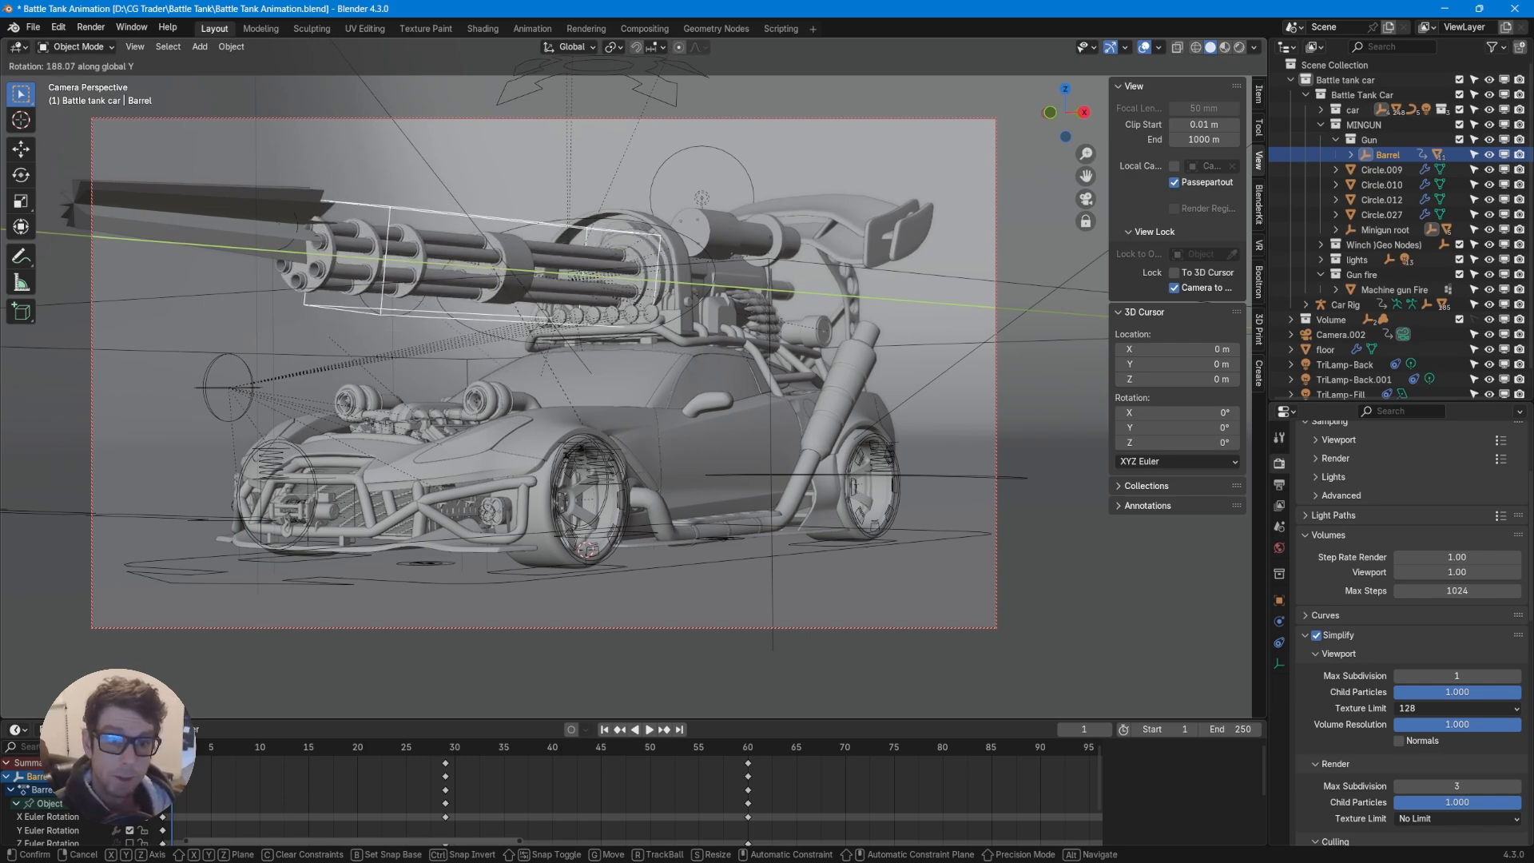
{"action": "left_click", "coordinate": [606, 318]}
- Select the Car Rig, enter Pose Mode and move the Root bone along the global Y axis
{"action": "middle_click_drag", "start_coordinate": [666, 311], "coordinate": [736, 236]}
{"action": "left_click", "coordinate": [711, 514]}
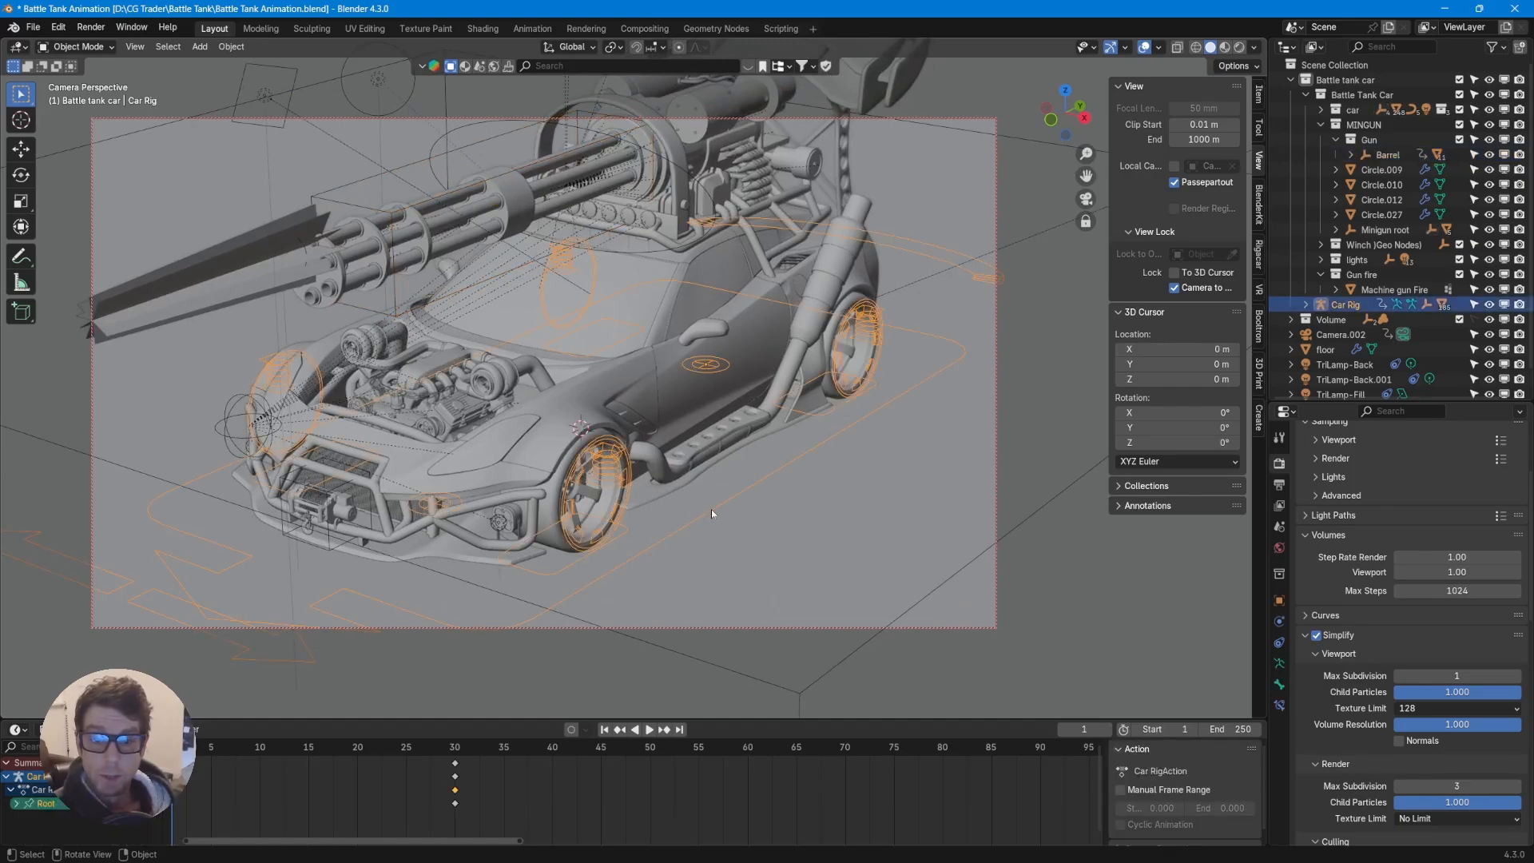
{"action": "key", "text": "ctrl+Tab"}
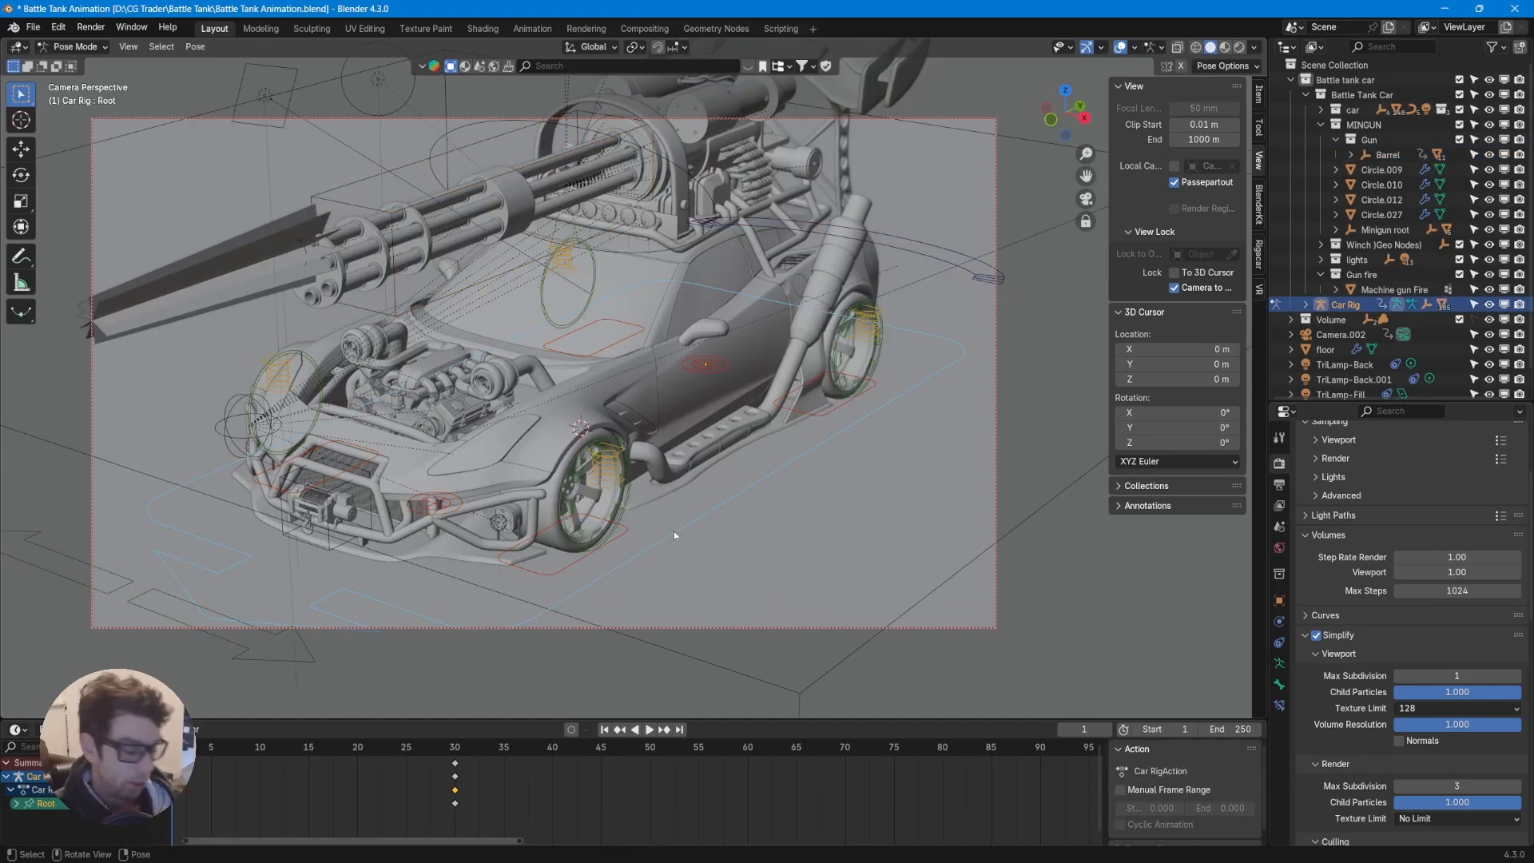
{"action": "key", "text": "g"}
{"action": "key", "text": "y"}
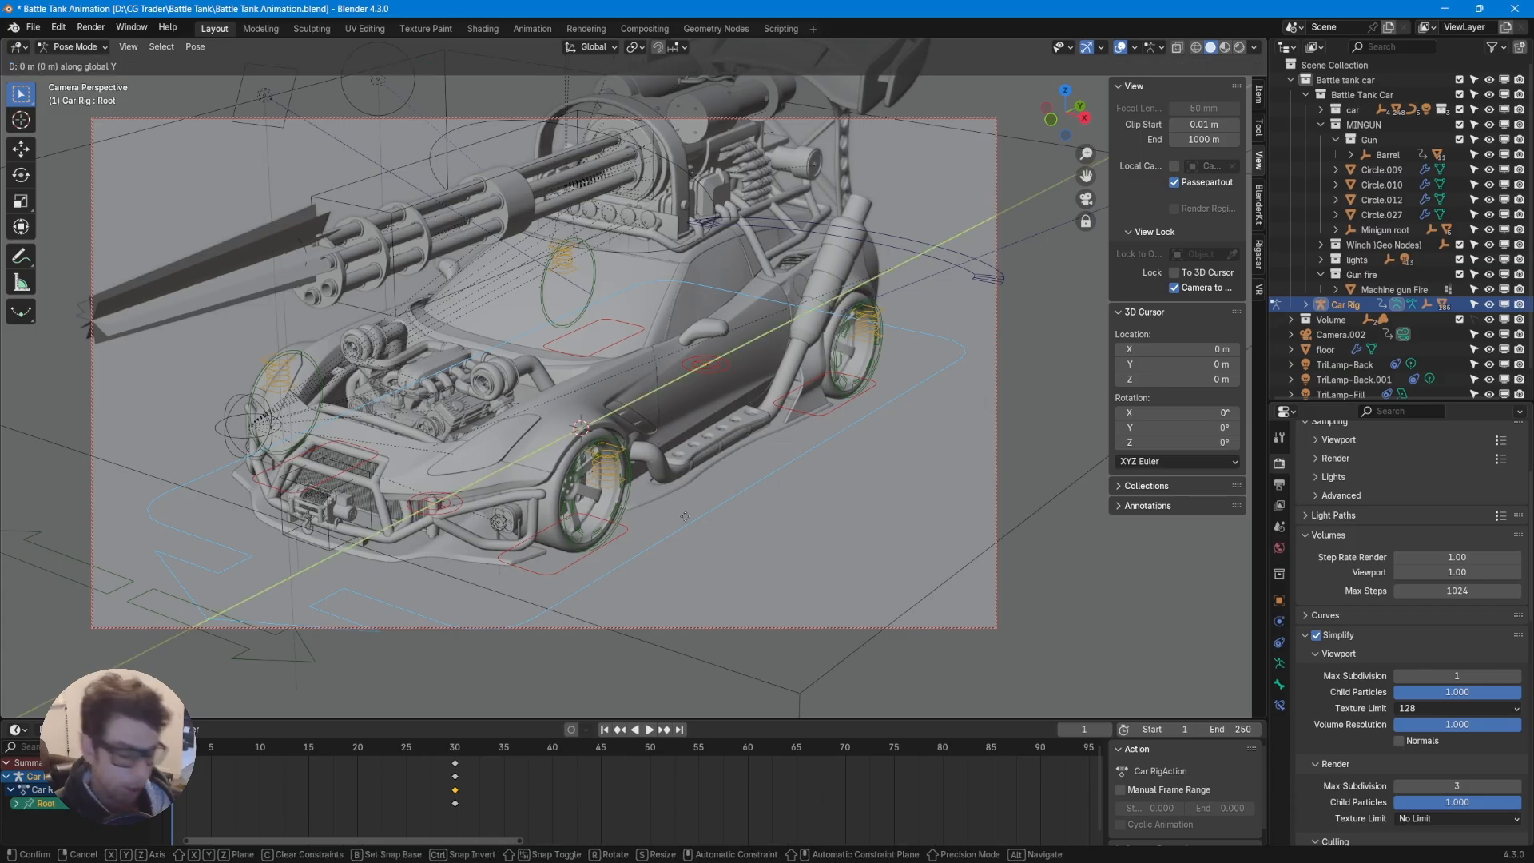
{"action": "left_click", "coordinate": [703, 511]}
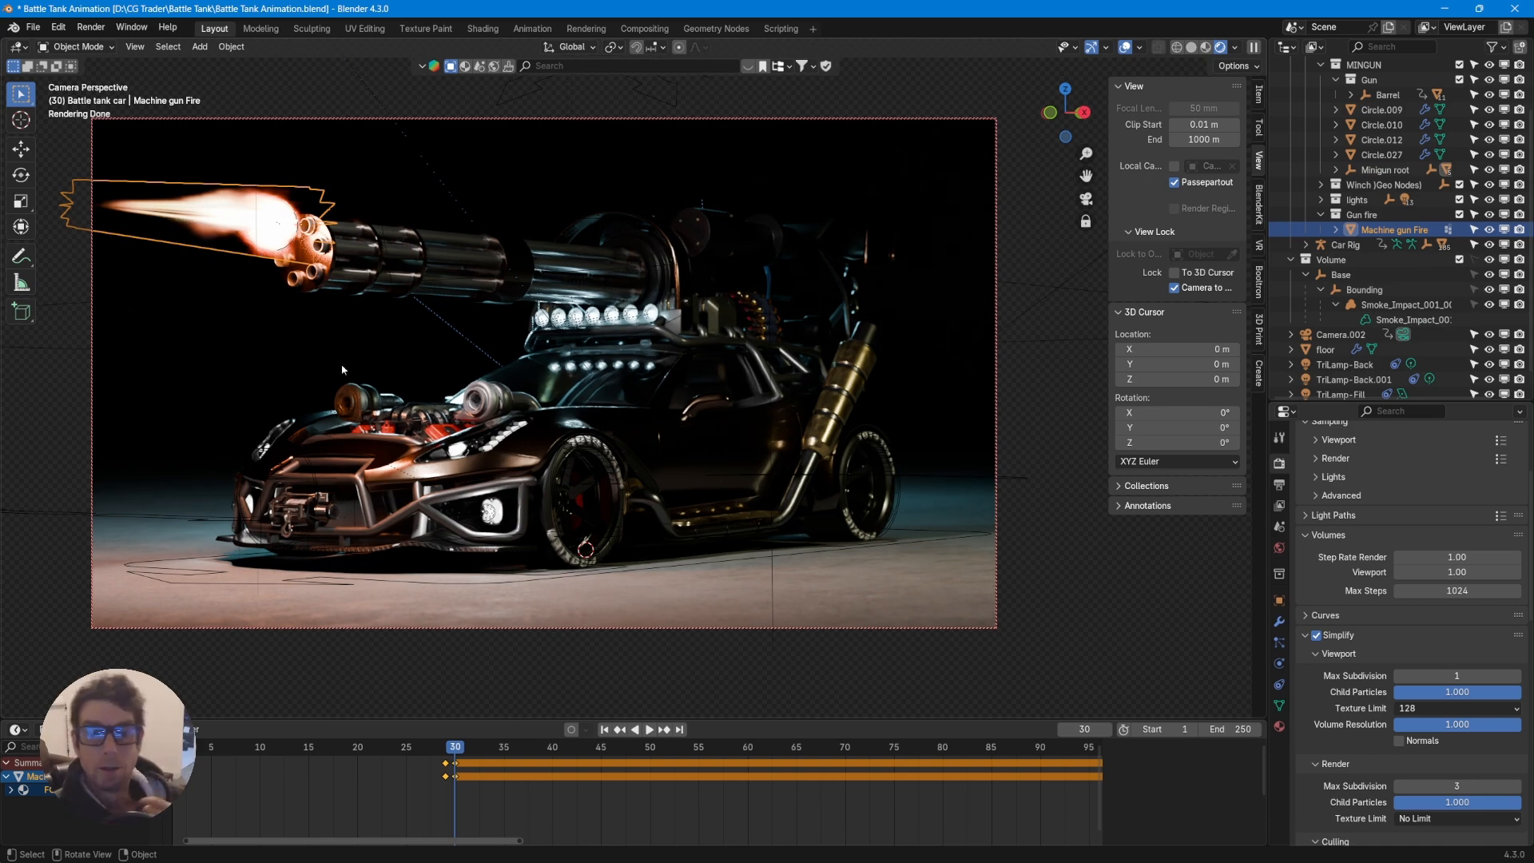
- Inspect the rendered battle car with its lights and gun fire from different angles
{"action": "scroll", "coordinate": [1358, 244], "scroll_direction": "down", "scroll_amount": 1}
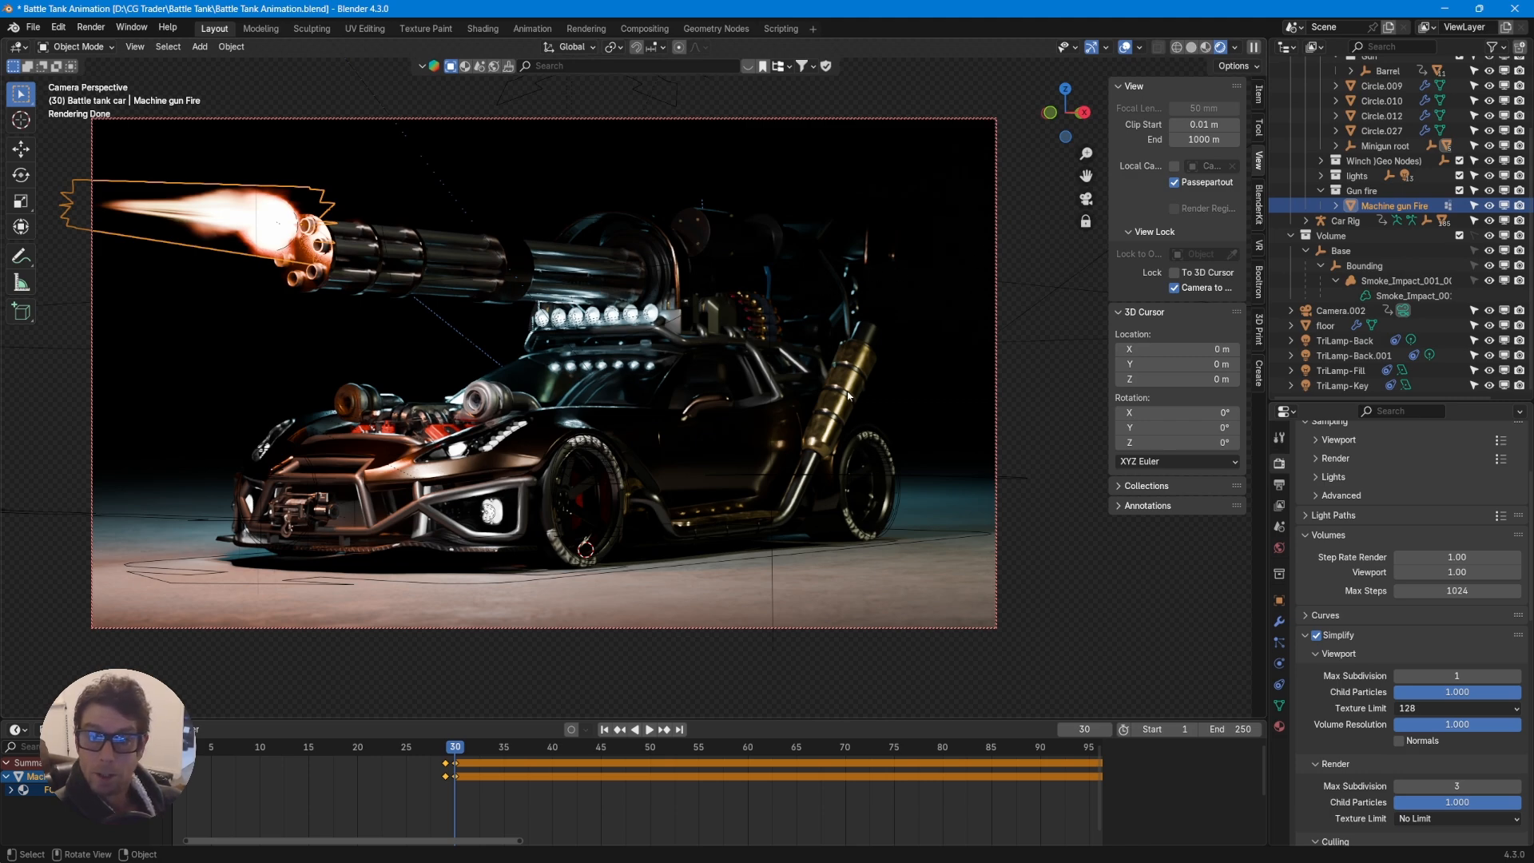
{"action": "middle_click_drag", "start_coordinate": [835, 390], "coordinate": [708, 427]}
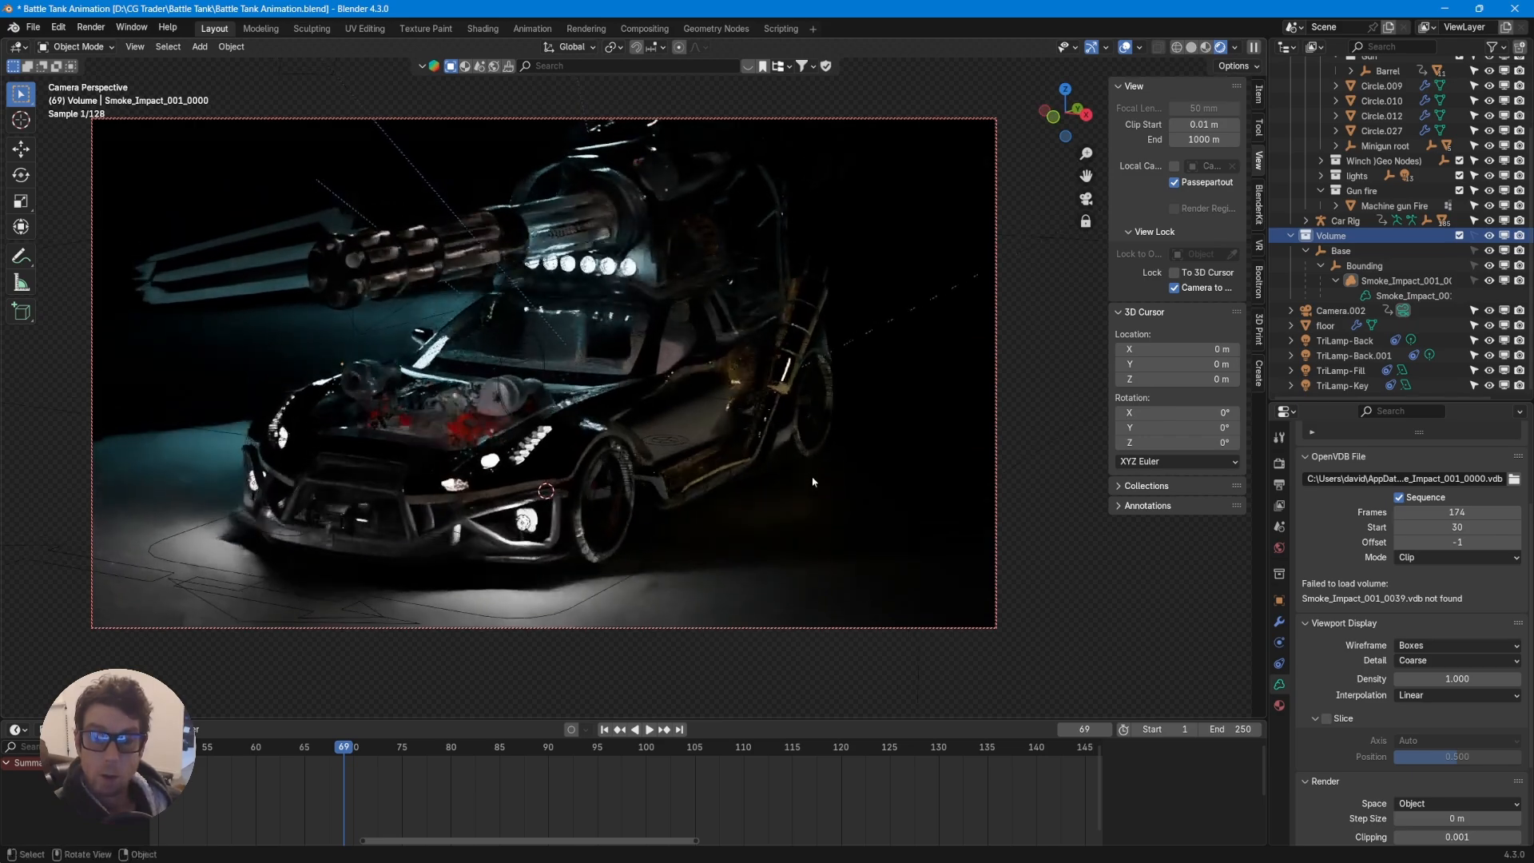
{"action": "middle_click_drag", "start_coordinate": [754, 343], "coordinate": [545, 390]}
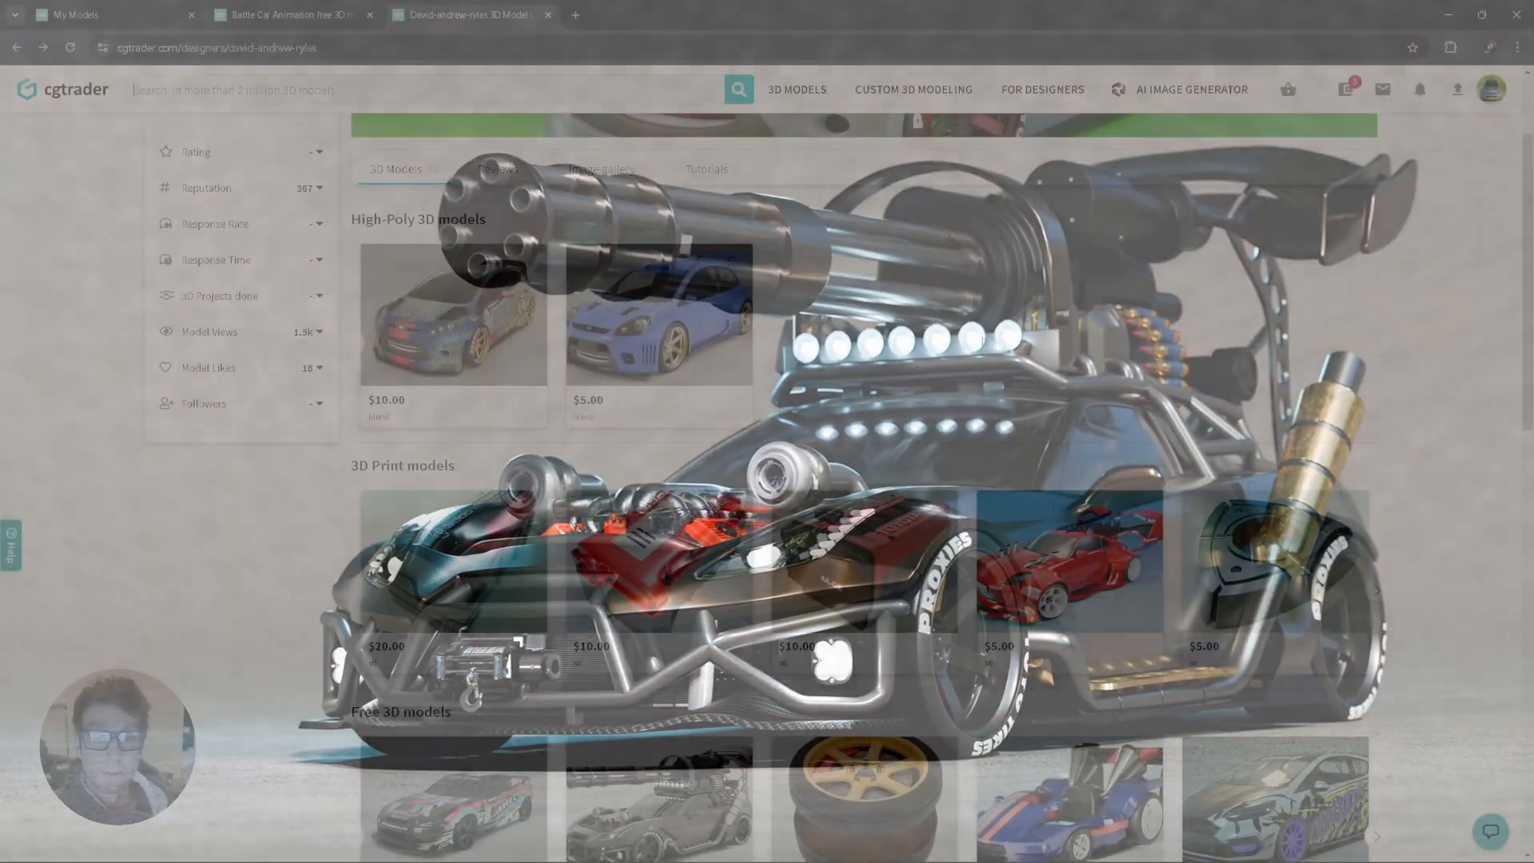
- From the designer's free models on CGTrader, open the Modified Go Cart - Time Attack Styled - Rigged page
{"action": "scroll", "coordinate": [983, 342], "scroll_direction": "down", "scroll_amount": 5}
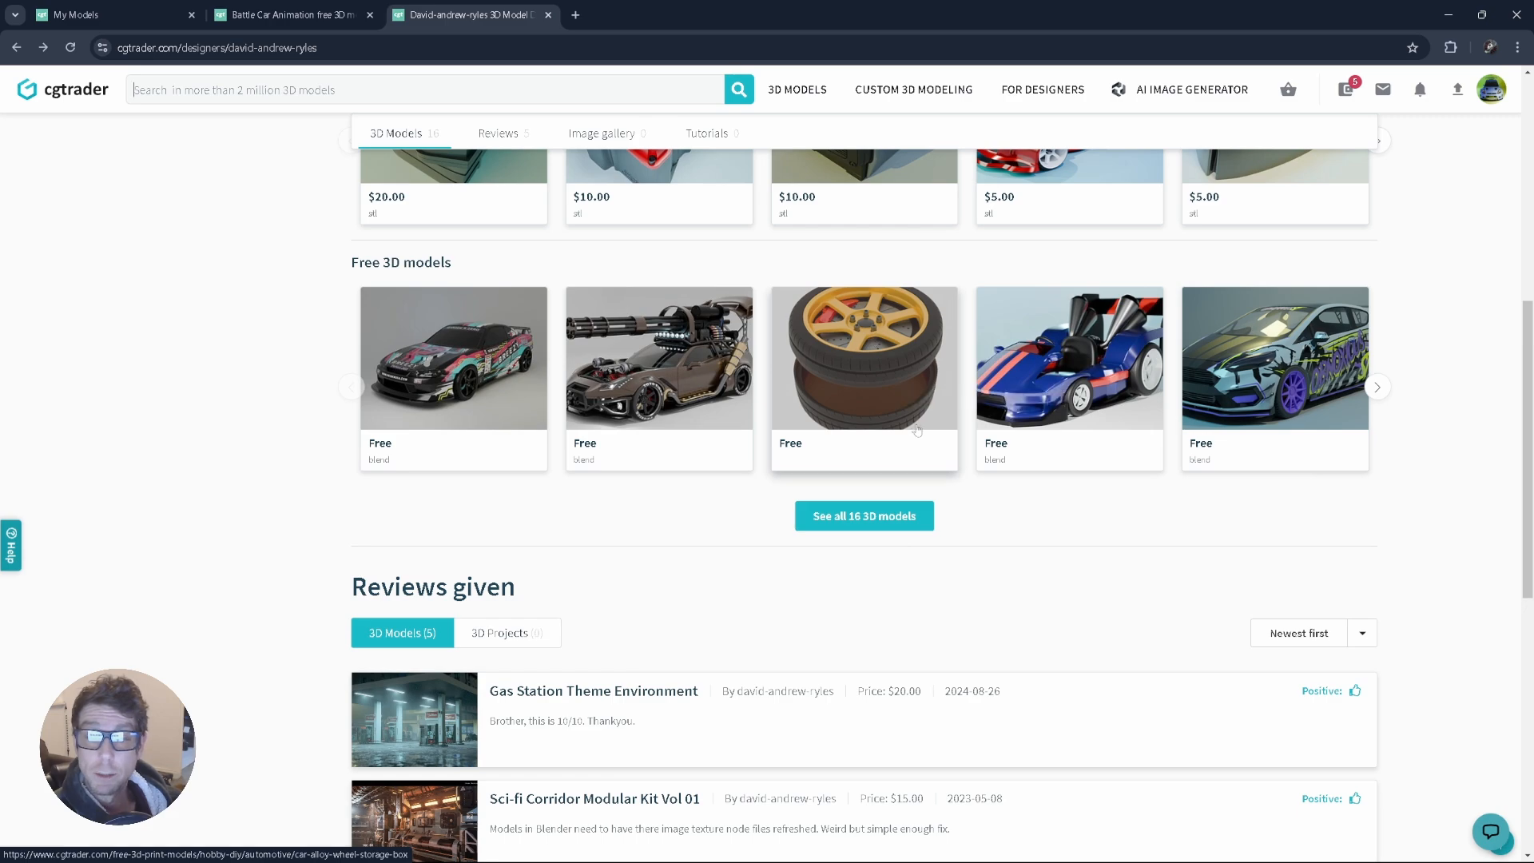
{"action": "left_click", "coordinate": [1044, 392]}
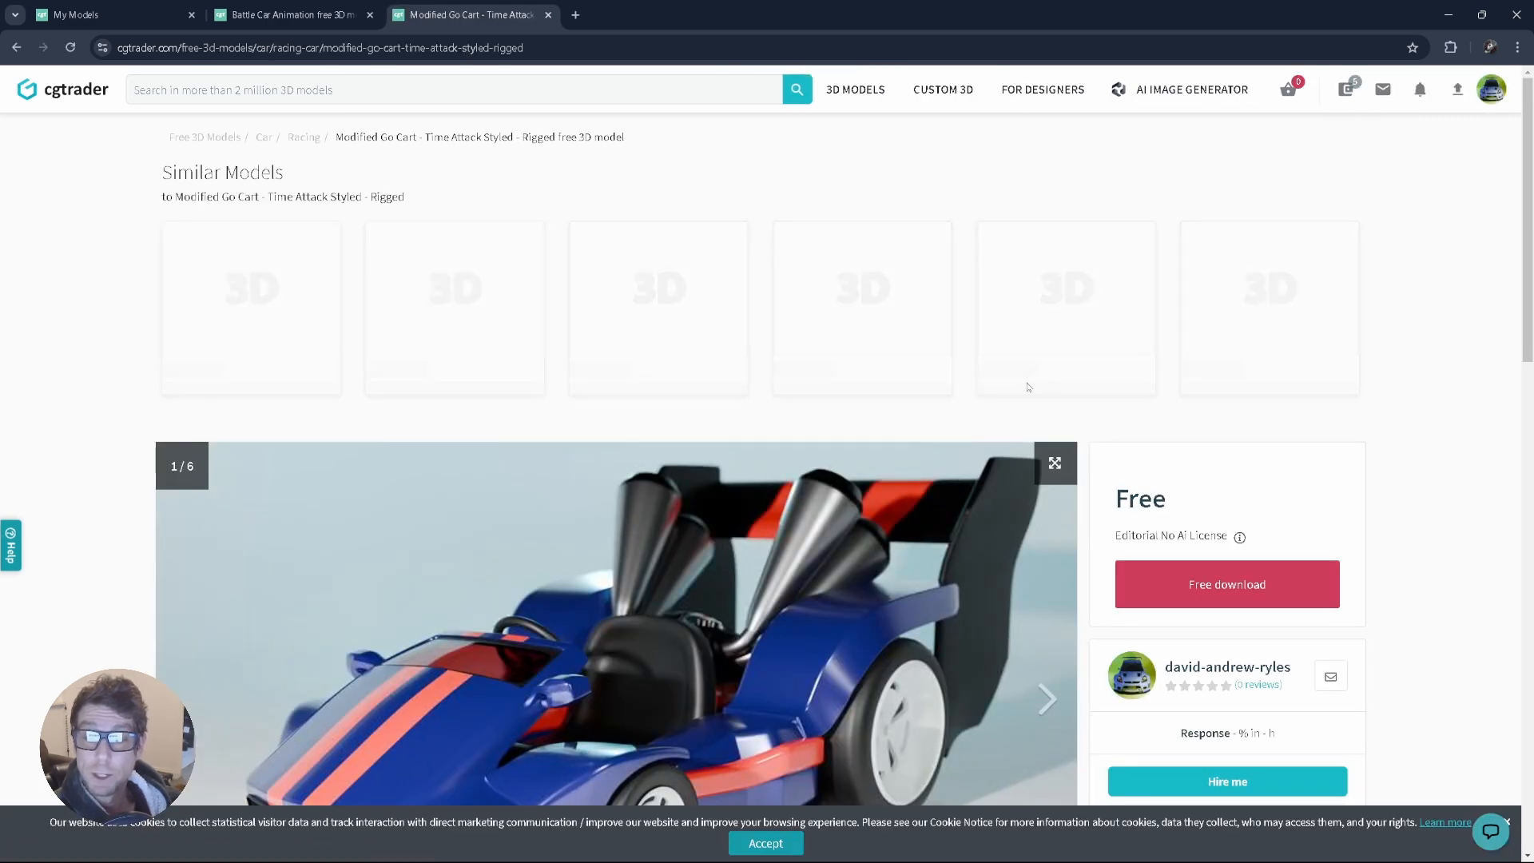
{"action": "scroll", "coordinate": [976, 428], "scroll_direction": "down", "scroll_amount": 4}
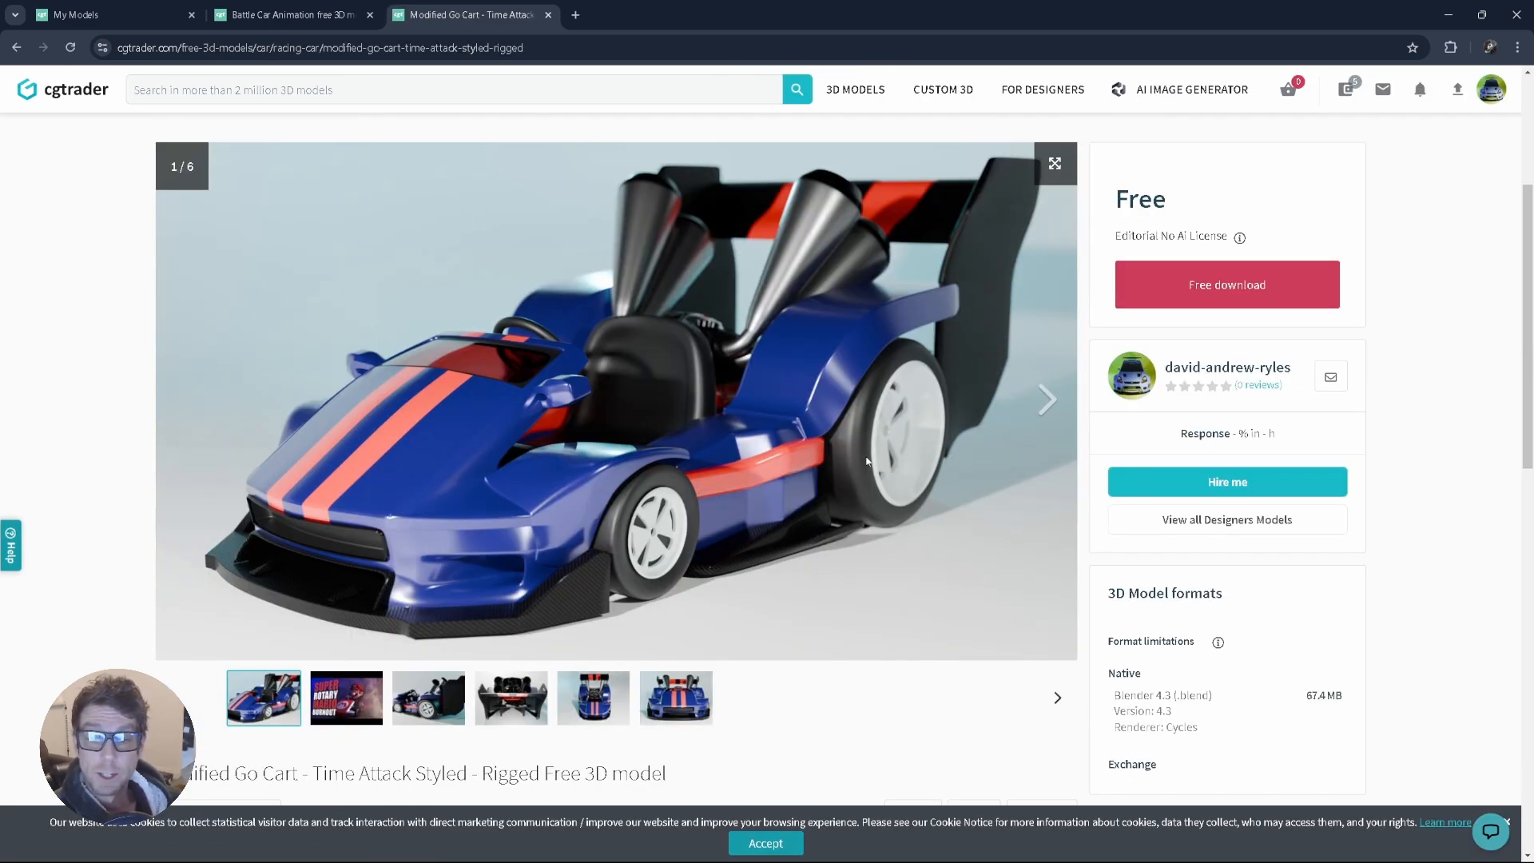
- View the go cart's rear, top and front gallery images and read through its model details
{"action": "left_click", "coordinate": [551, 701]}
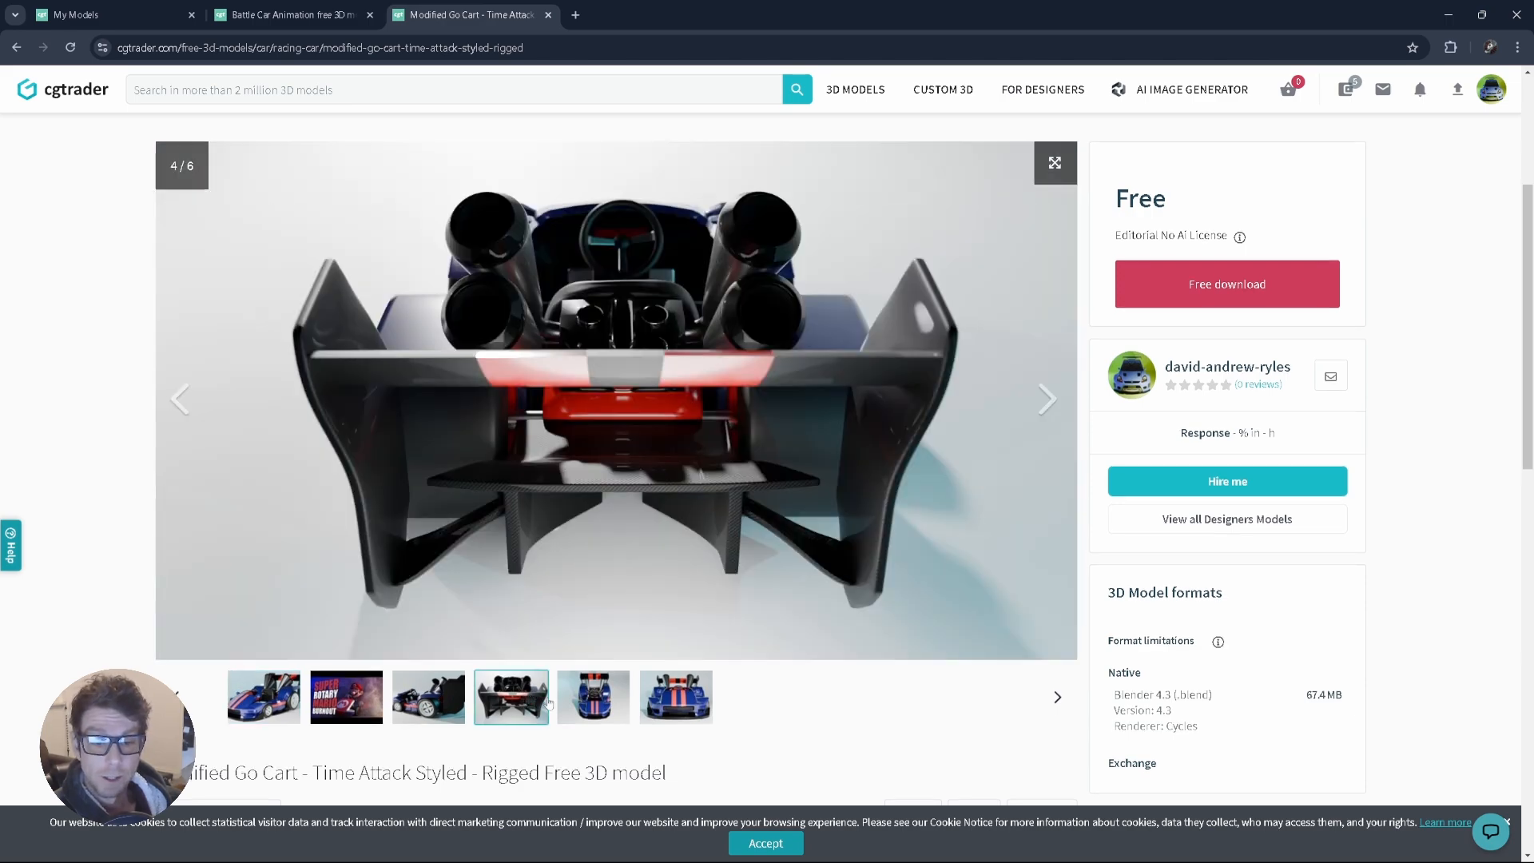
{"action": "left_click", "coordinate": [591, 704]}
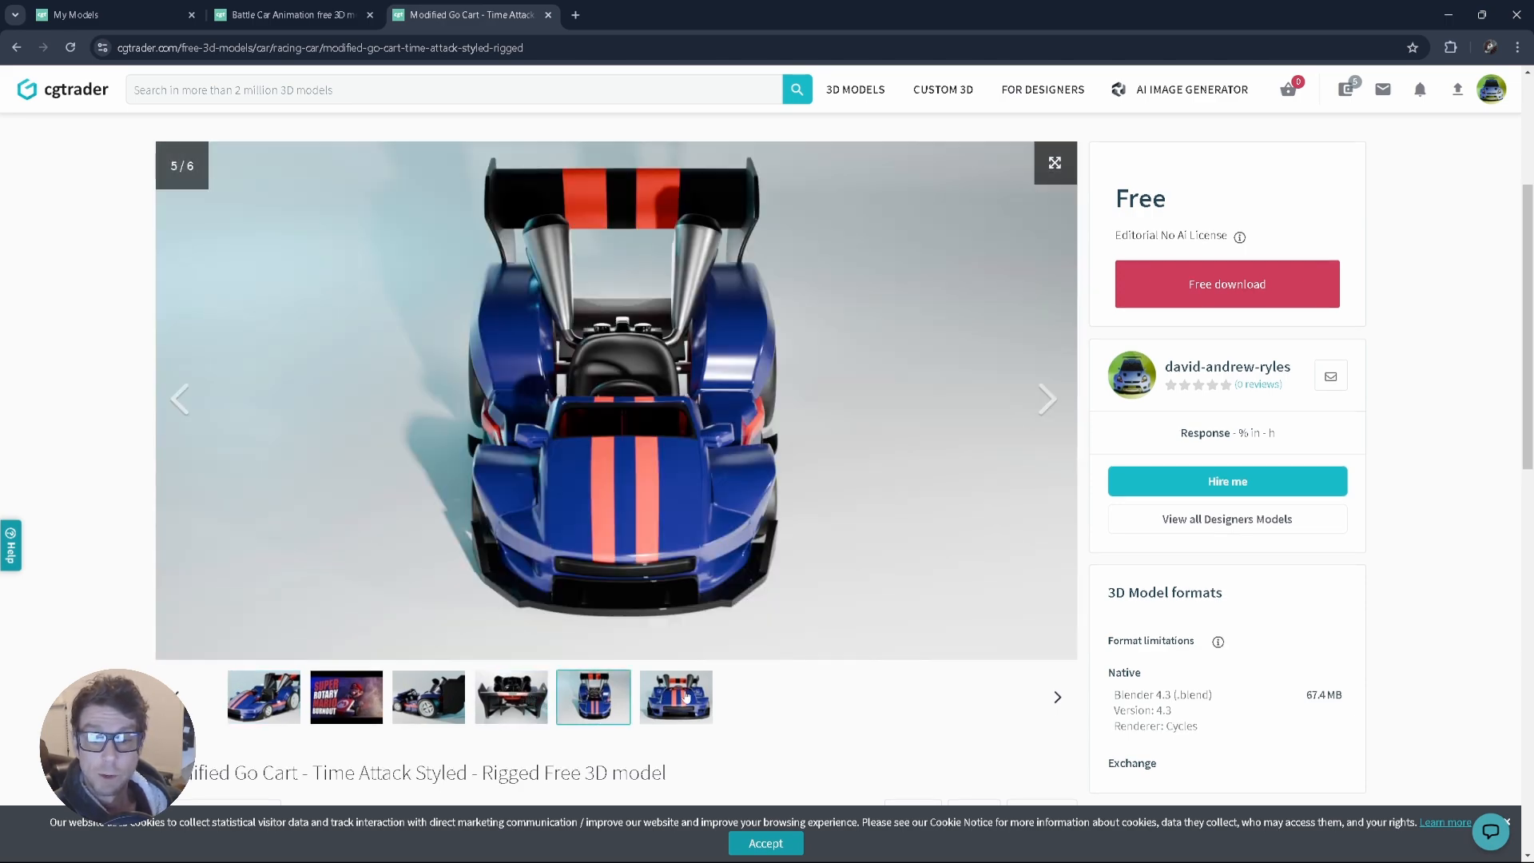
{"action": "left_click", "coordinate": [685, 697]}
{"action": "scroll", "coordinate": [695, 639], "scroll_direction": "down", "scroll_amount": 4}
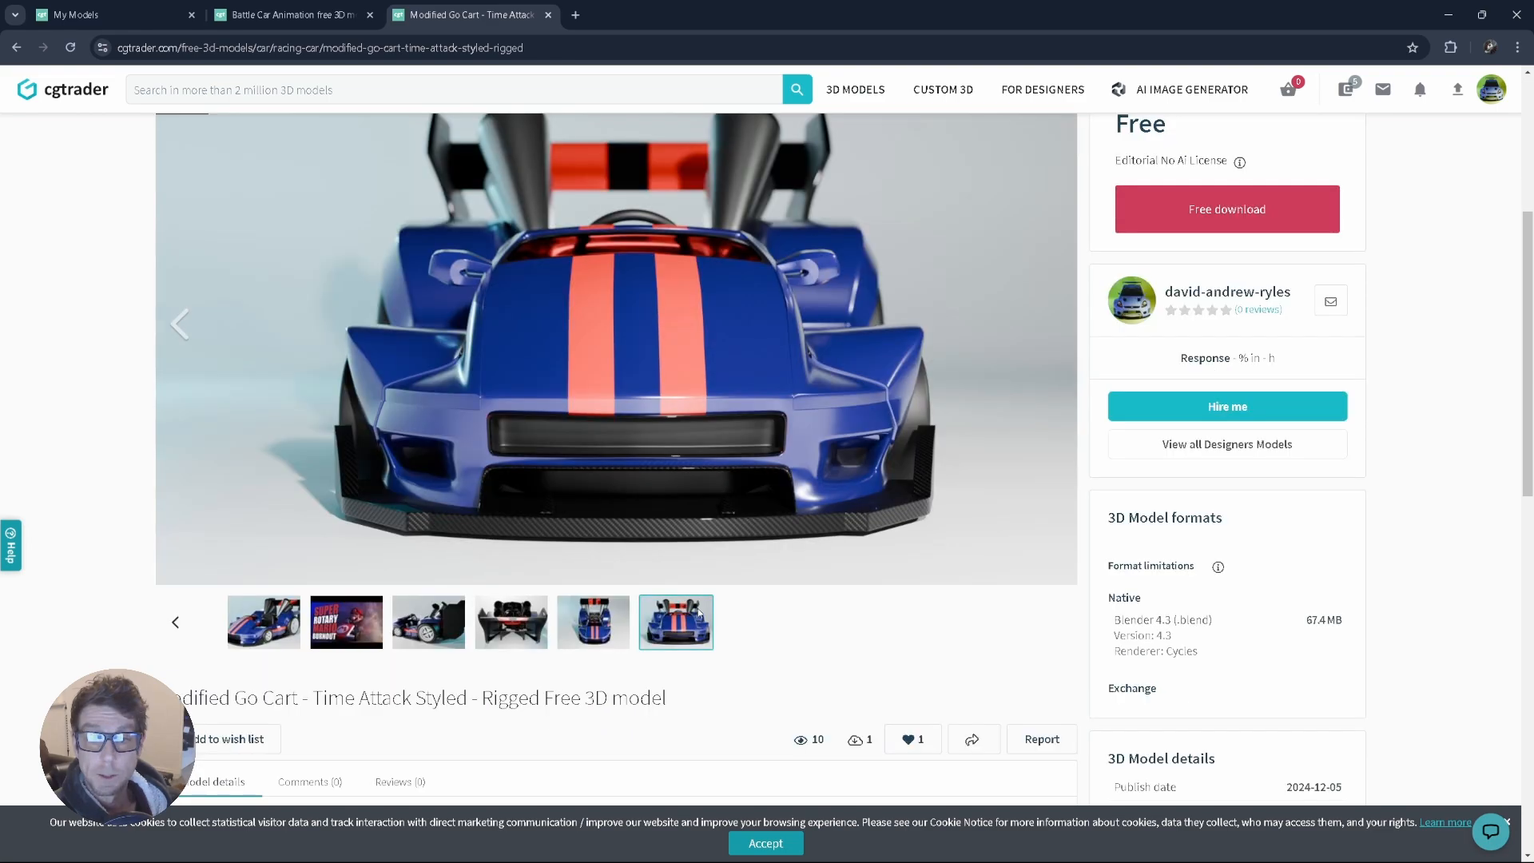
{"action": "scroll", "coordinate": [698, 613], "scroll_direction": "down", "scroll_amount": 3}
{"action": "scroll", "coordinate": [698, 613], "scroll_direction": "up", "scroll_amount": 10}
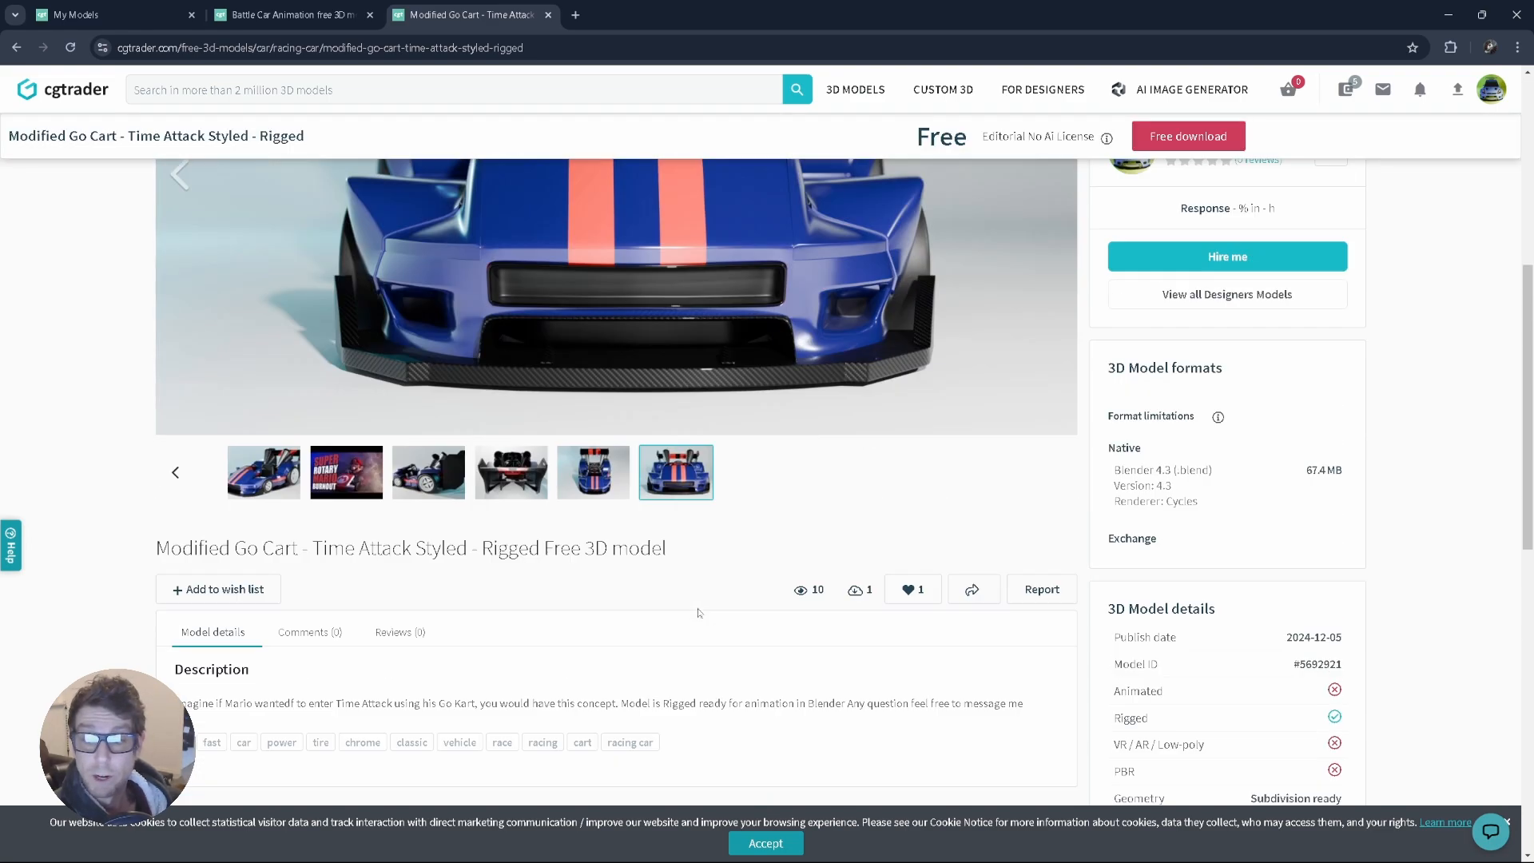
- Return to the designer's profile and open the Ken Seven Talking Rally Car model page
{"action": "key", "text": "alt+Left"}
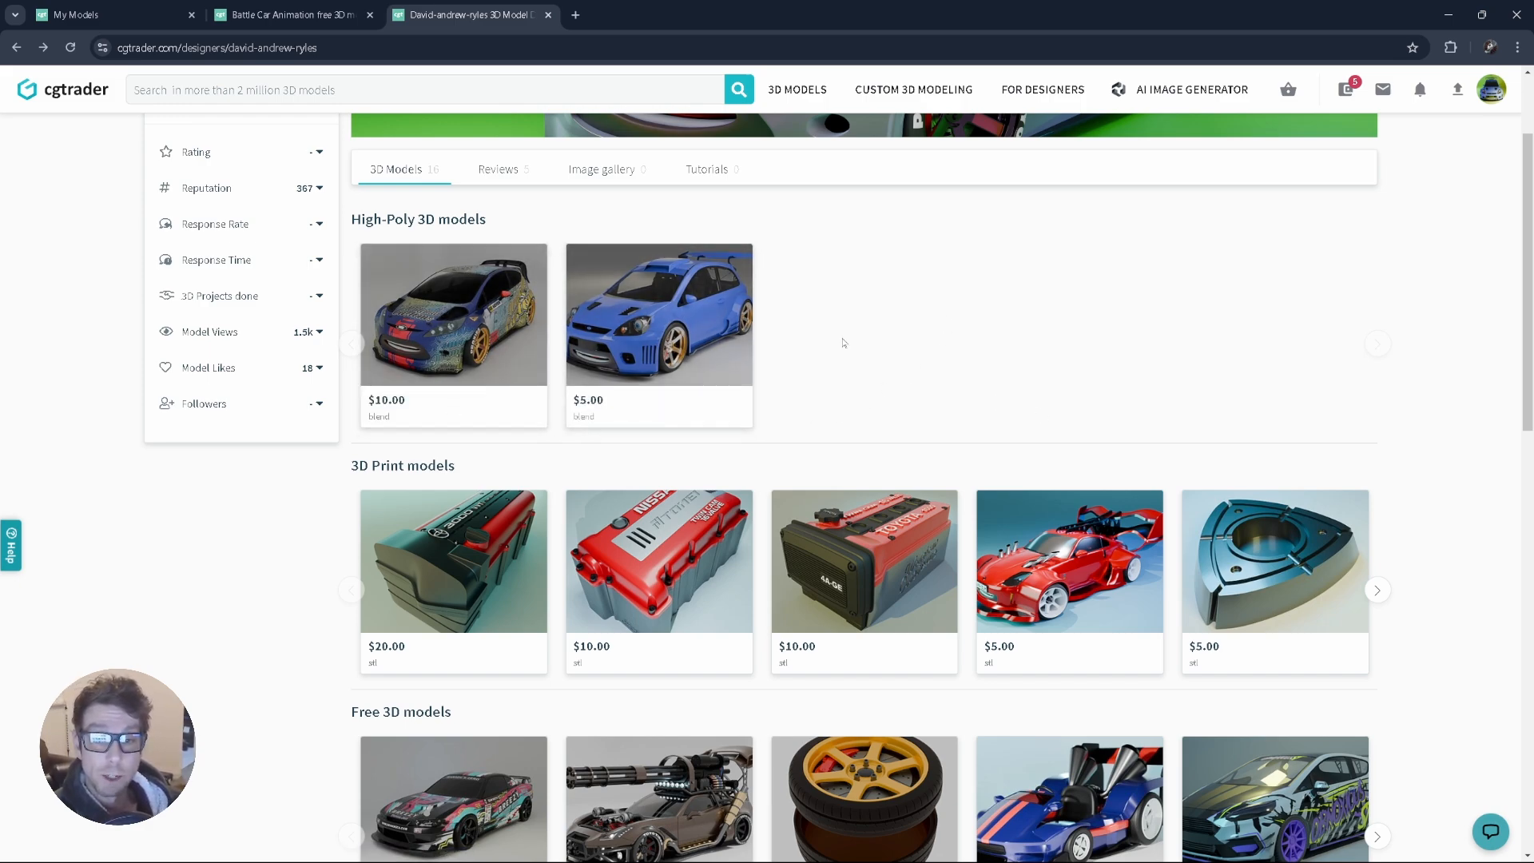
{"action": "left_click", "coordinate": [526, 349]}
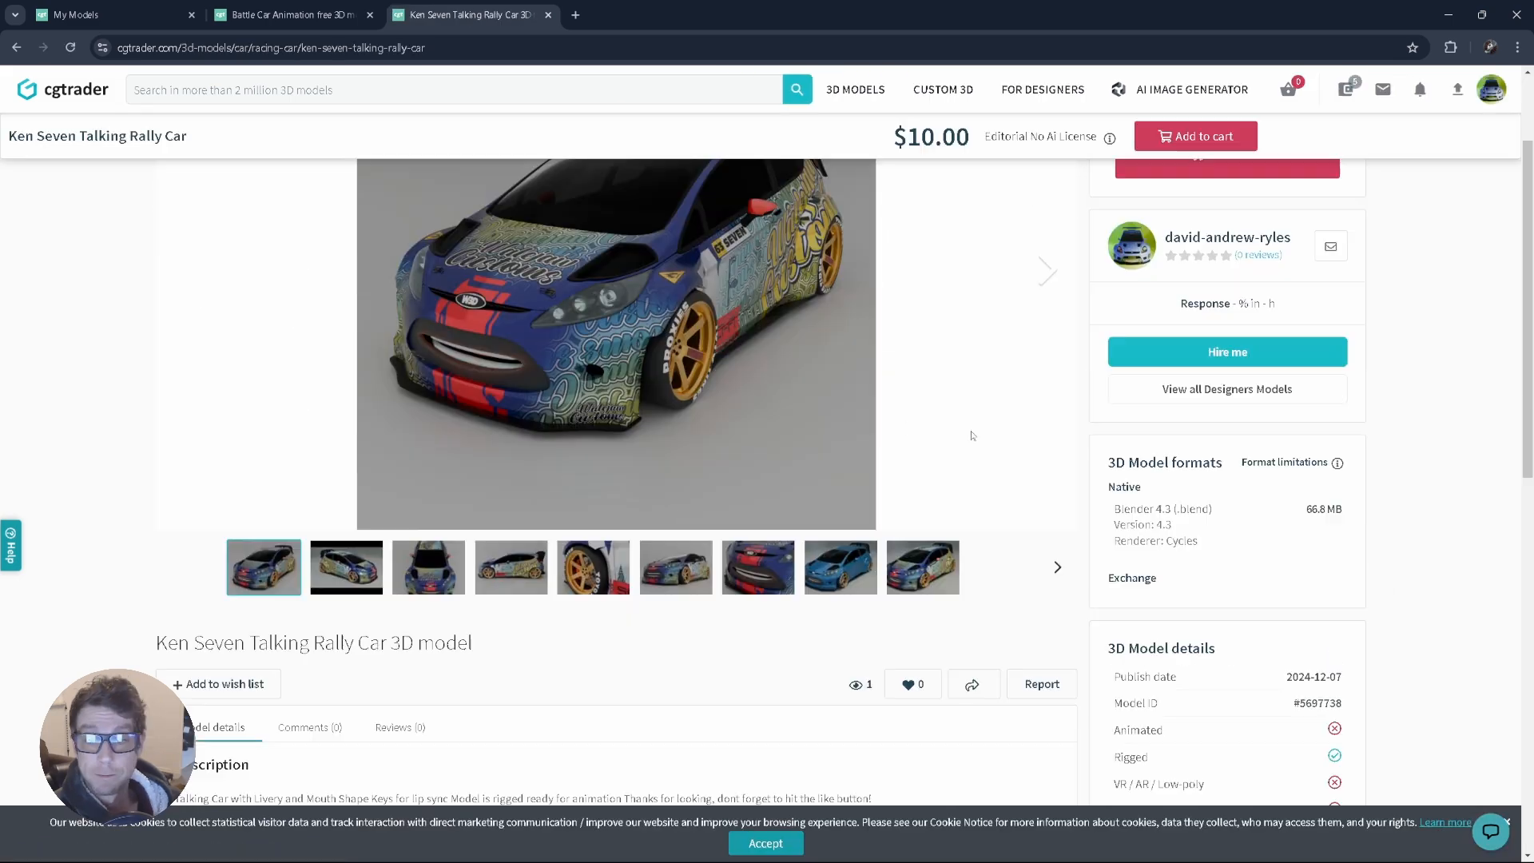
- Advance the Ken Seven Talking Rally Car's image gallery to the next picture
{"action": "scroll", "coordinate": [971, 435], "scroll_direction": "up", "scroll_amount": 1}
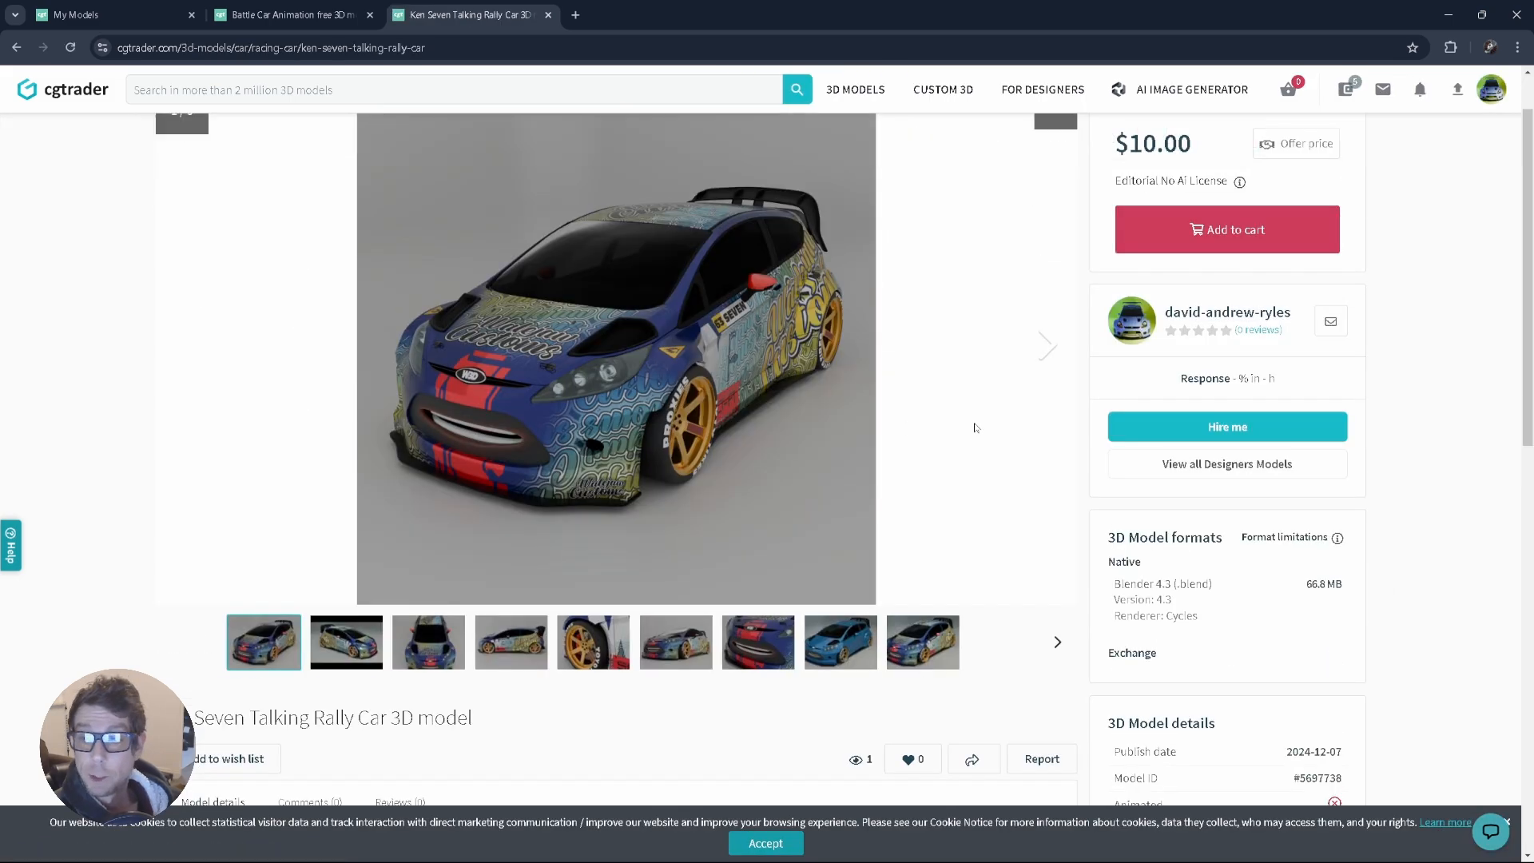
{"action": "left_click", "coordinate": [1049, 343]}
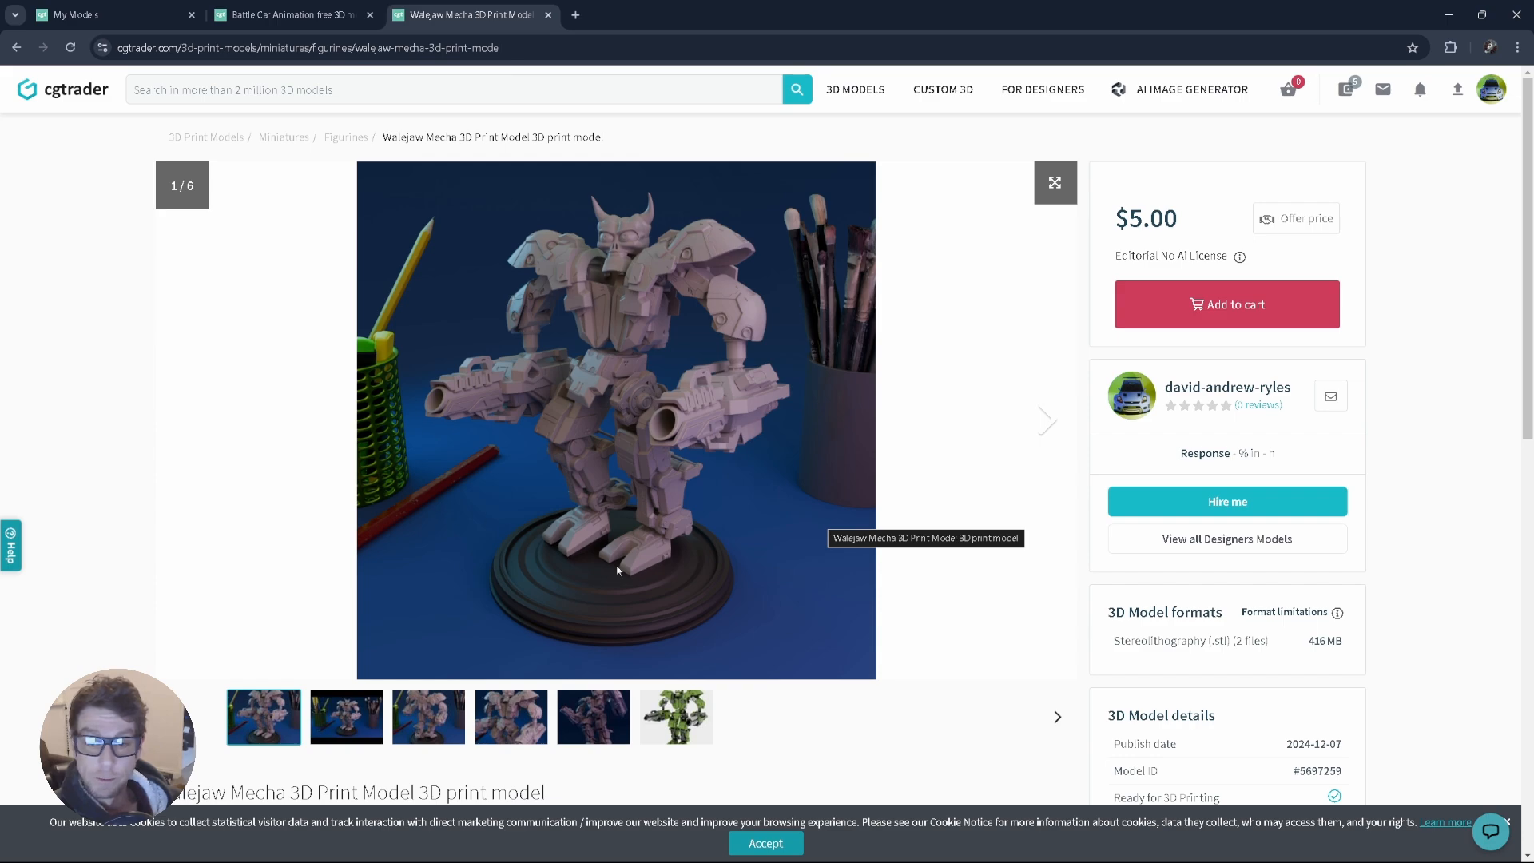
- View the third to sixth gallery images of the Walejaw Mecha 3D Print Model, ending back on the first image
{"action": "left_click", "coordinate": [426, 727]}
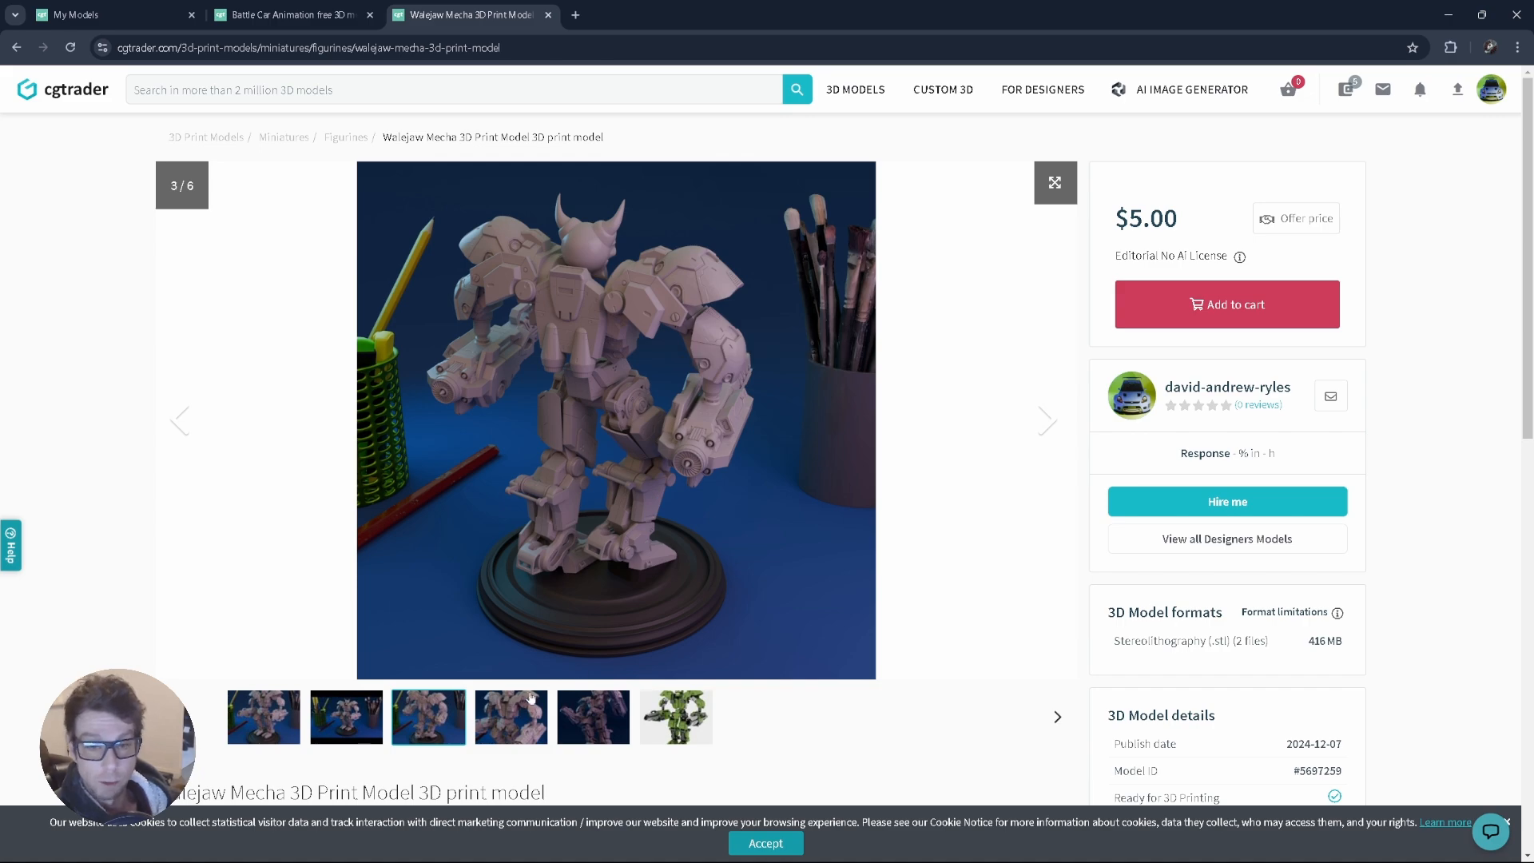
{"action": "left_click", "coordinate": [521, 720]}
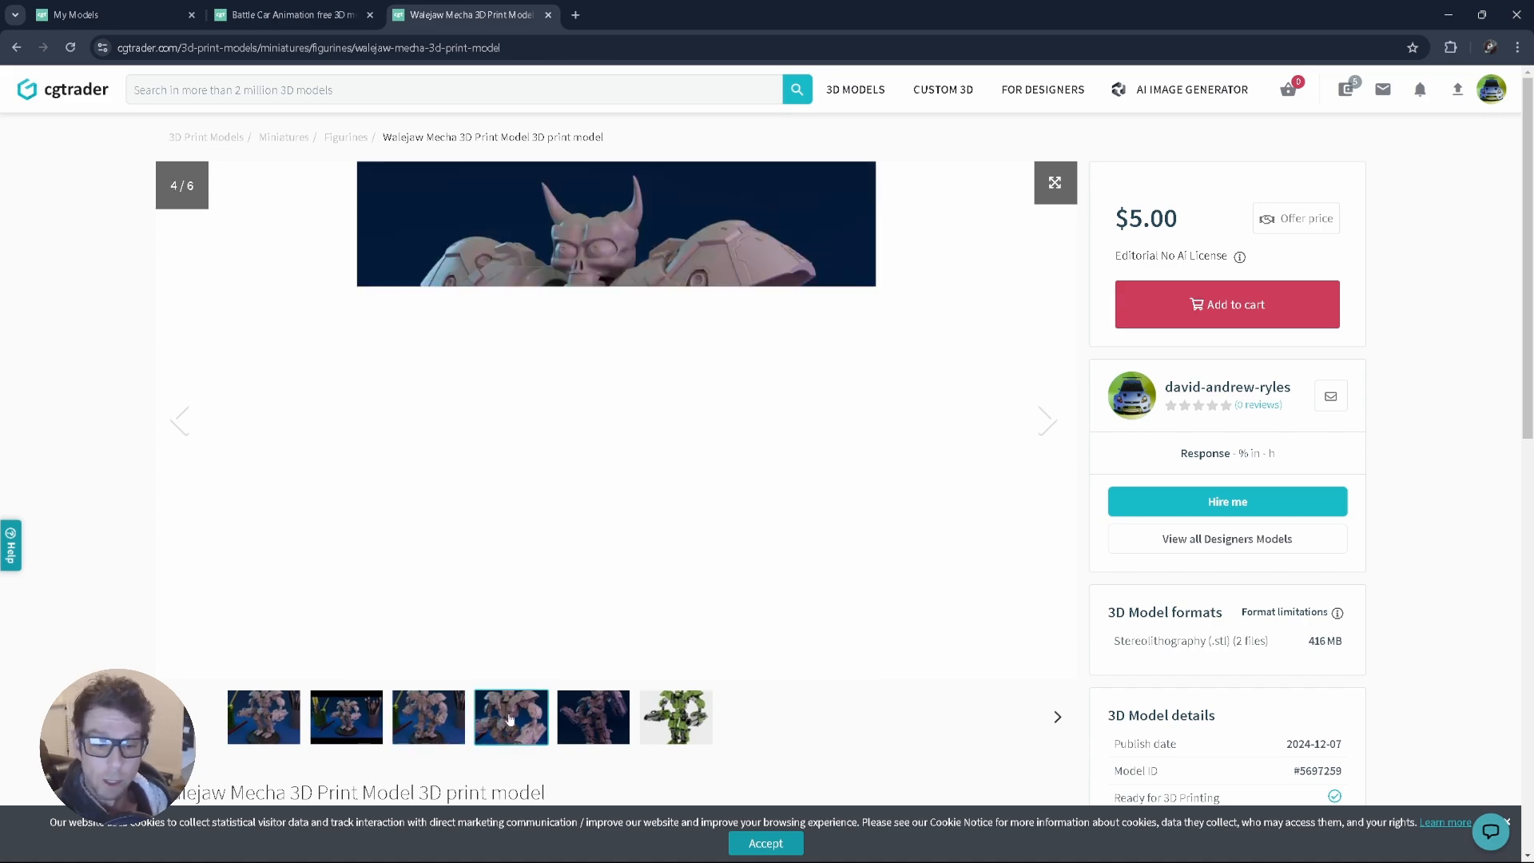
{"action": "left_click", "coordinate": [582, 718]}
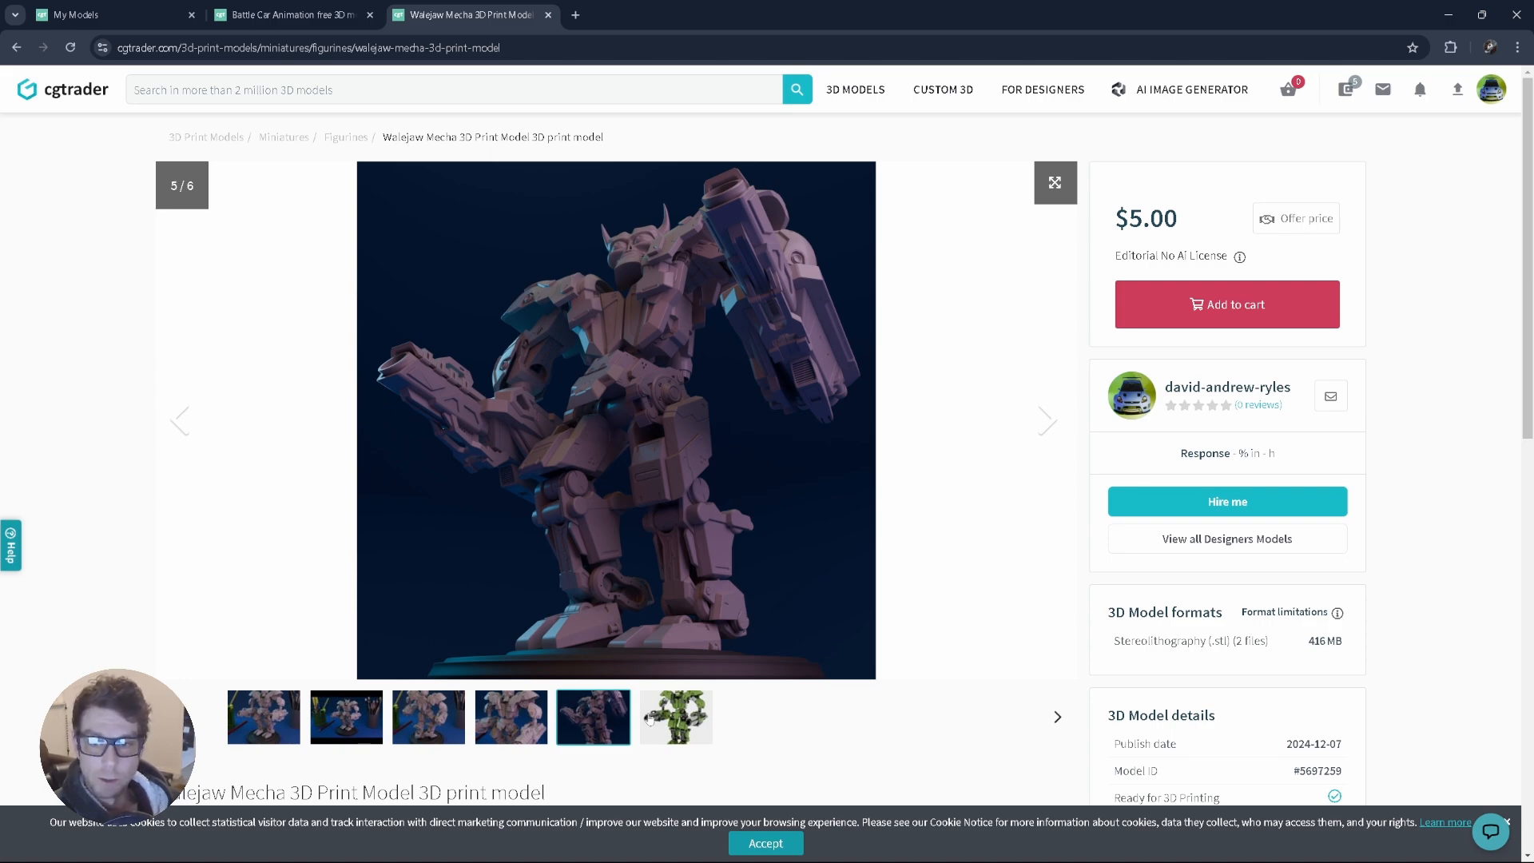
{"action": "left_click", "coordinate": [677, 720]}
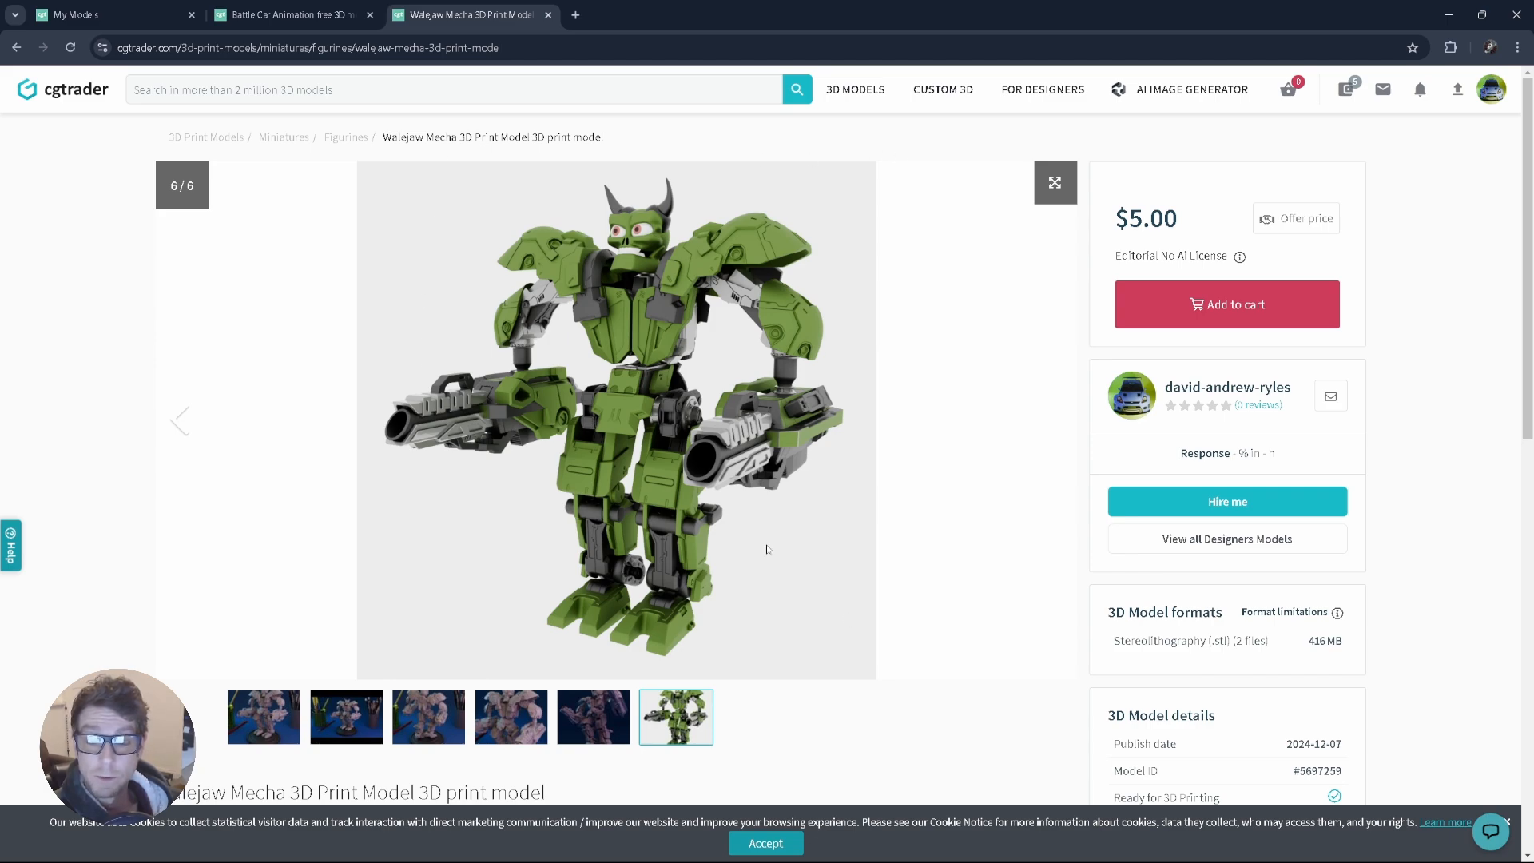
{"action": "left_click", "coordinate": [289, 712]}
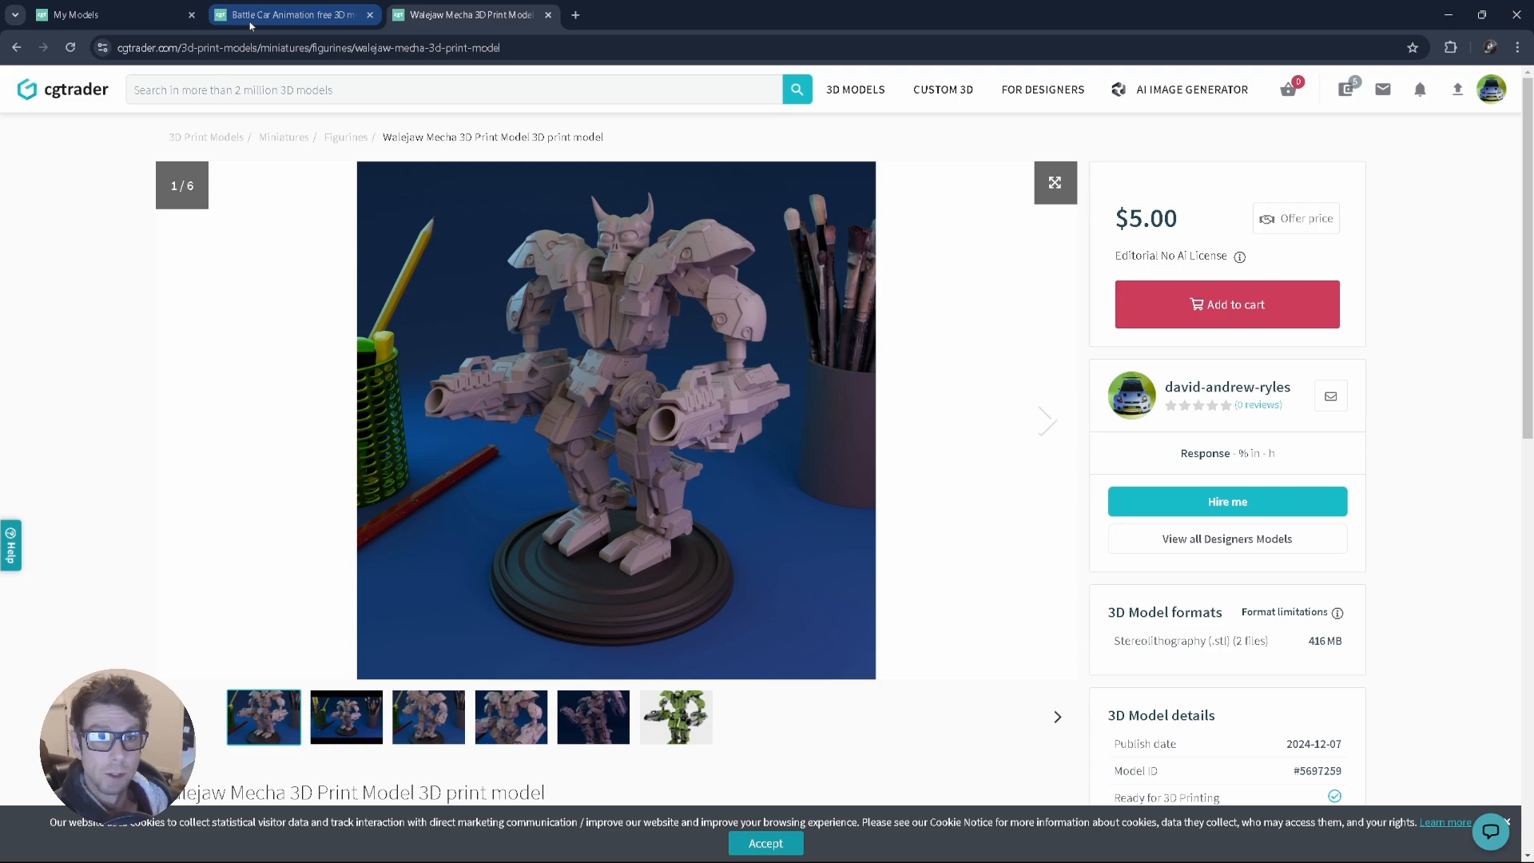
- Return to the designer's profile and look through its high-poly, 3D print and free model sections and the reviews given
{"action": "left_click", "coordinate": [16, 48]}
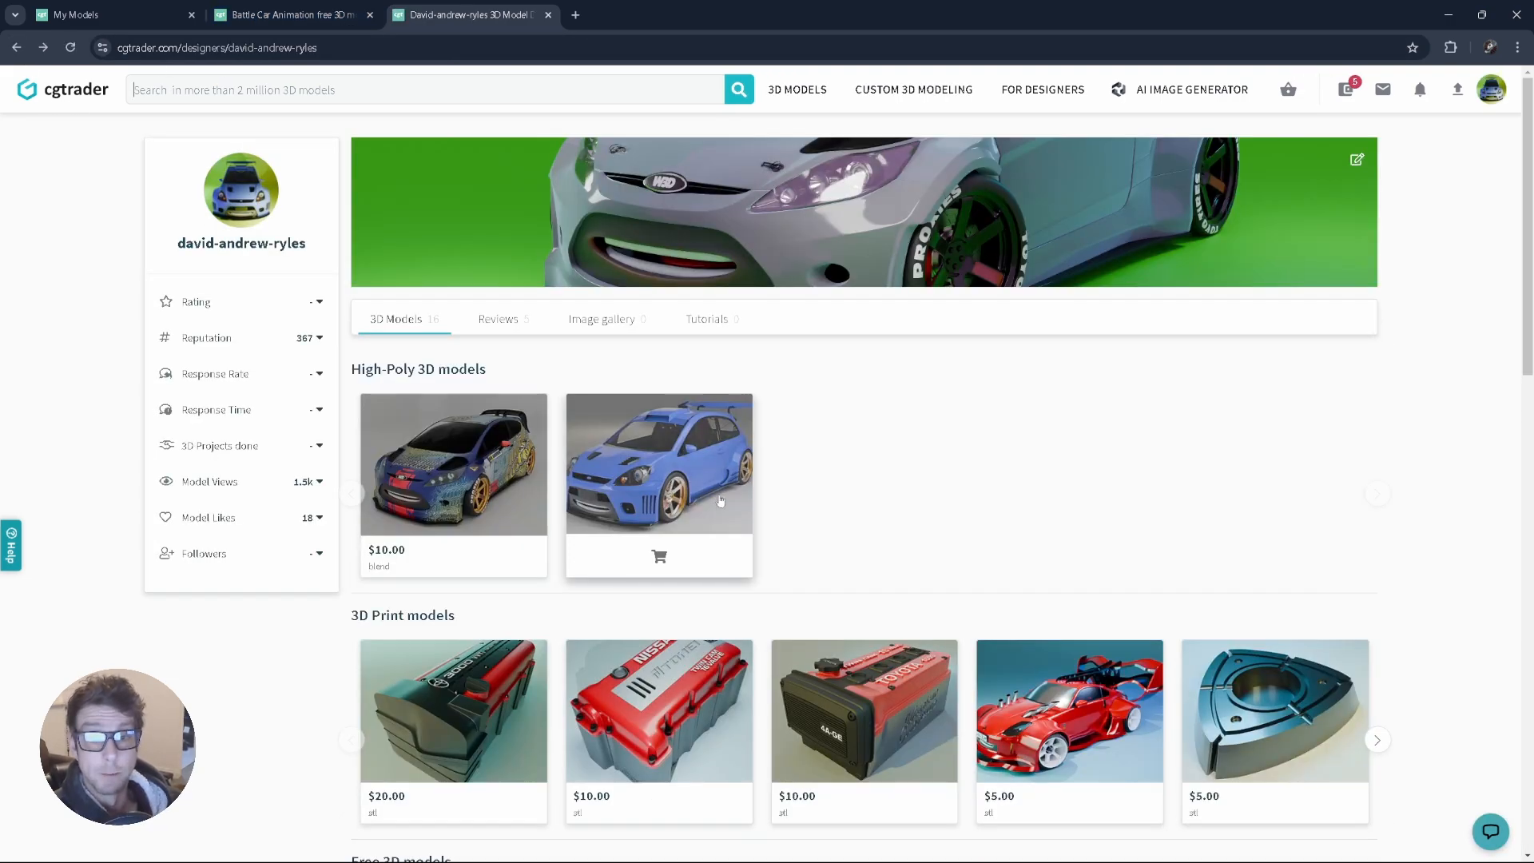
{"action": "scroll", "coordinate": [720, 501], "scroll_direction": "down", "scroll_amount": 3}
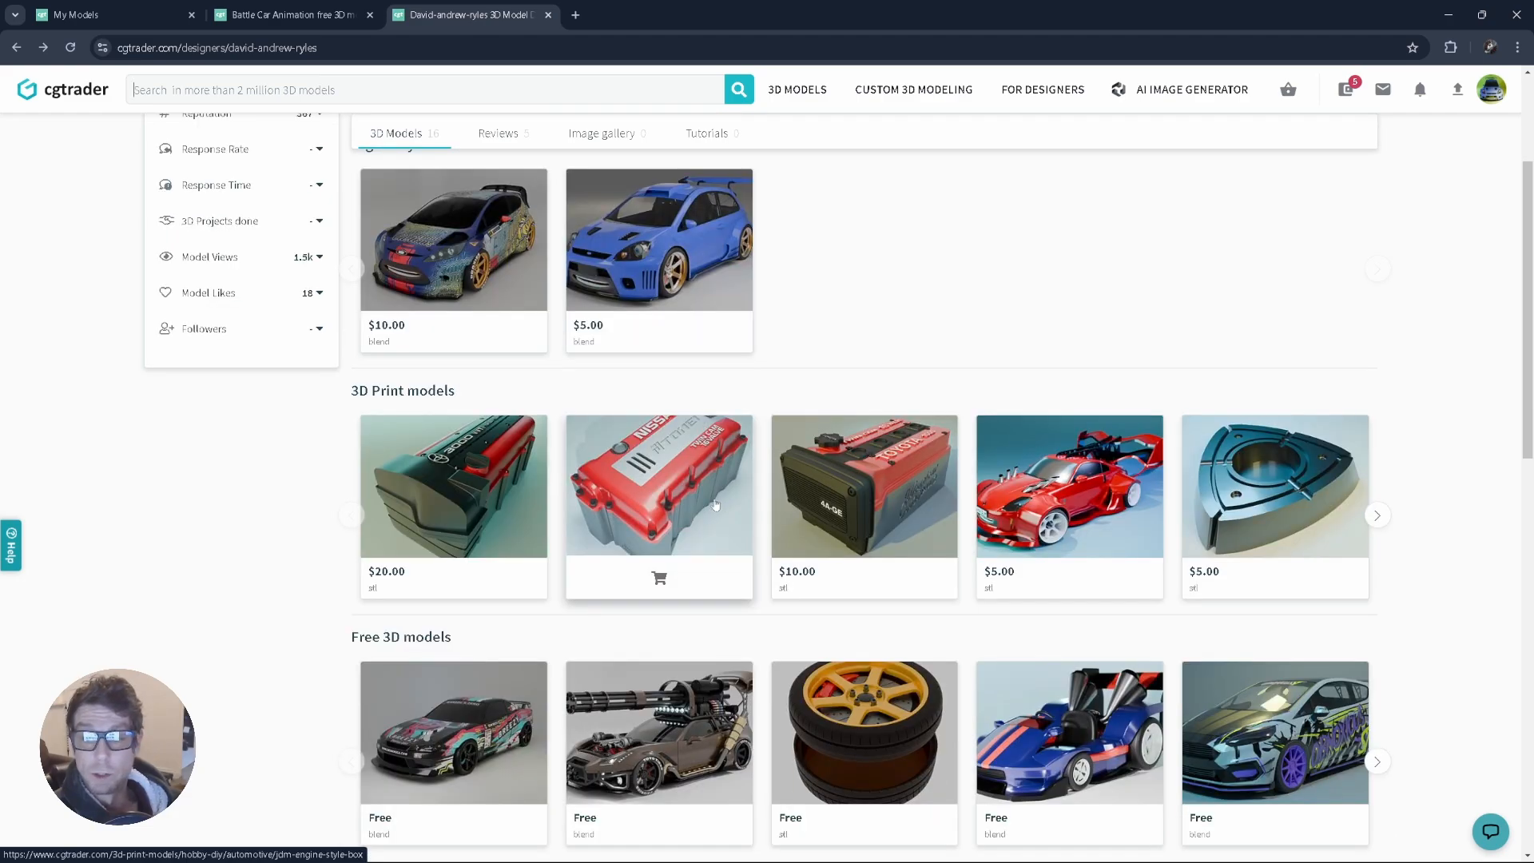
{"action": "scroll", "coordinate": [715, 504], "scroll_direction": "down", "scroll_amount": 4}
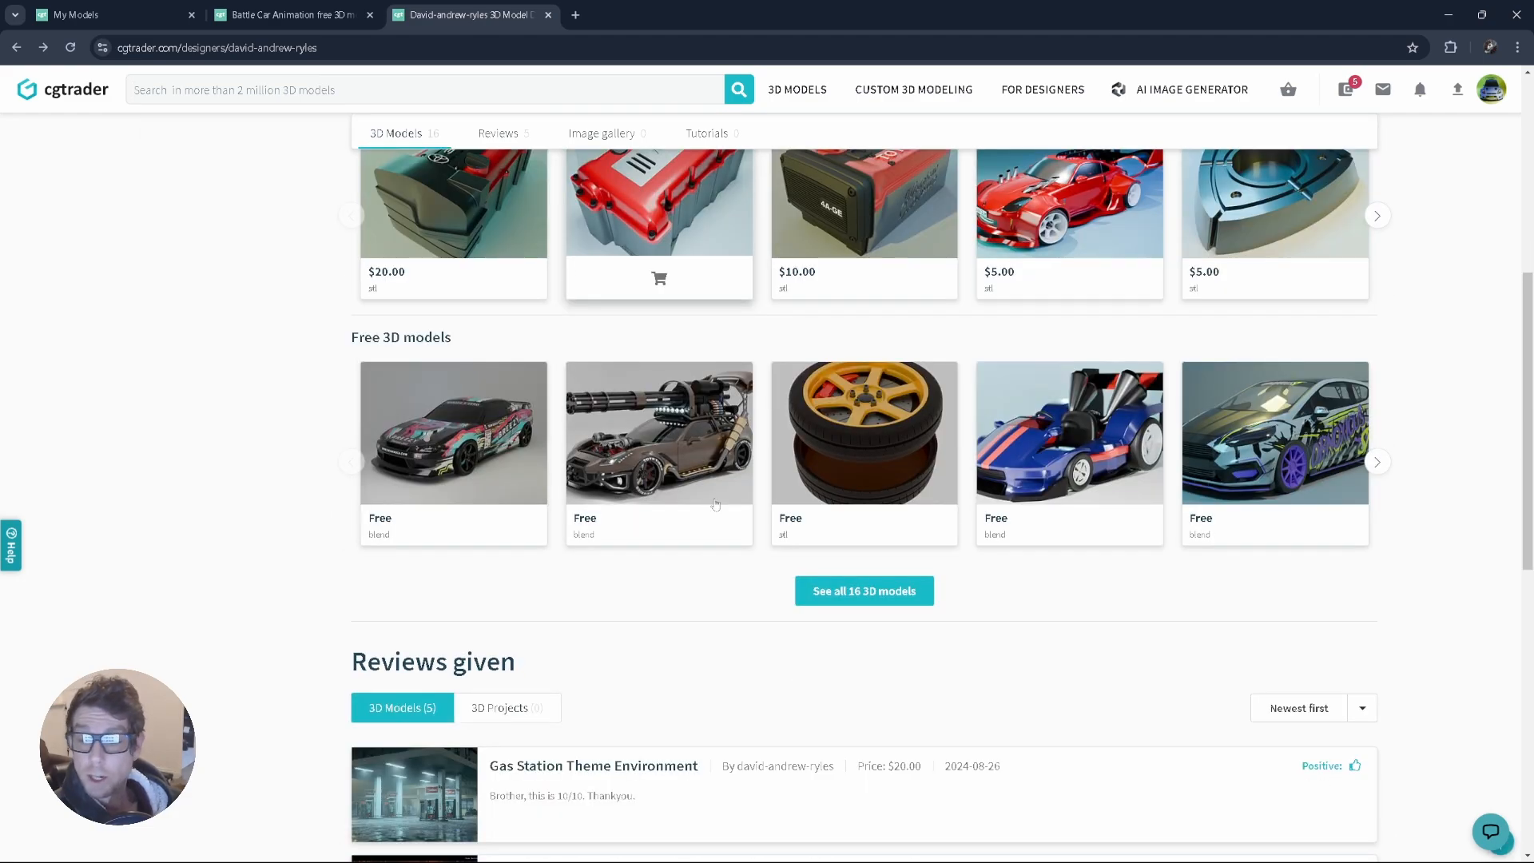
{"action": "scroll", "coordinate": [715, 503], "scroll_direction": "down", "scroll_amount": 1}
{"action": "scroll", "coordinate": [716, 503], "scroll_direction": "down", "scroll_amount": 4}
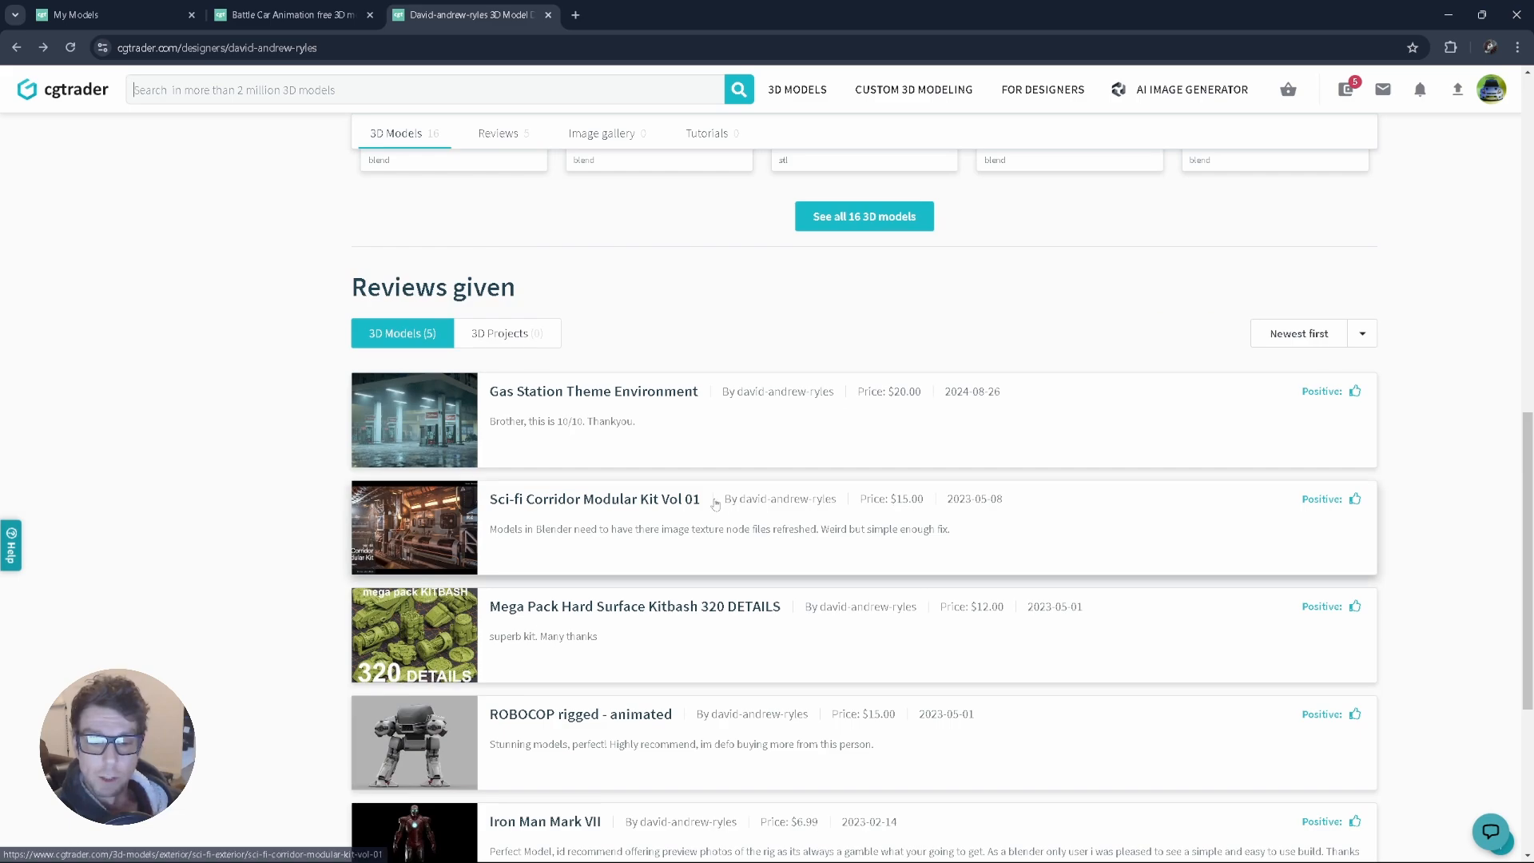
{"action": "scroll", "coordinate": [715, 504], "scroll_direction": "up", "scroll_amount": 15}
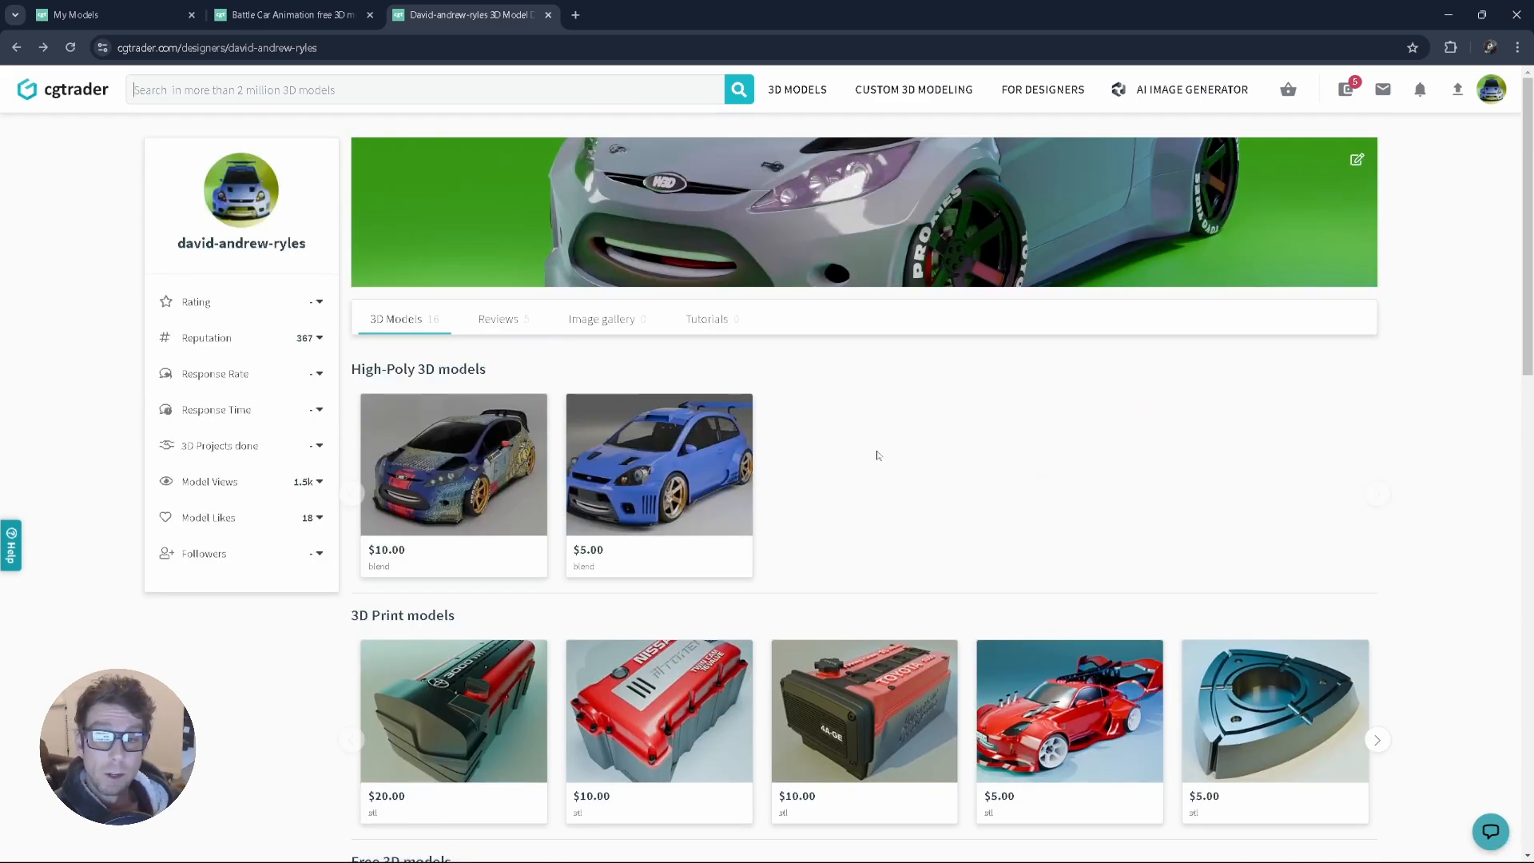